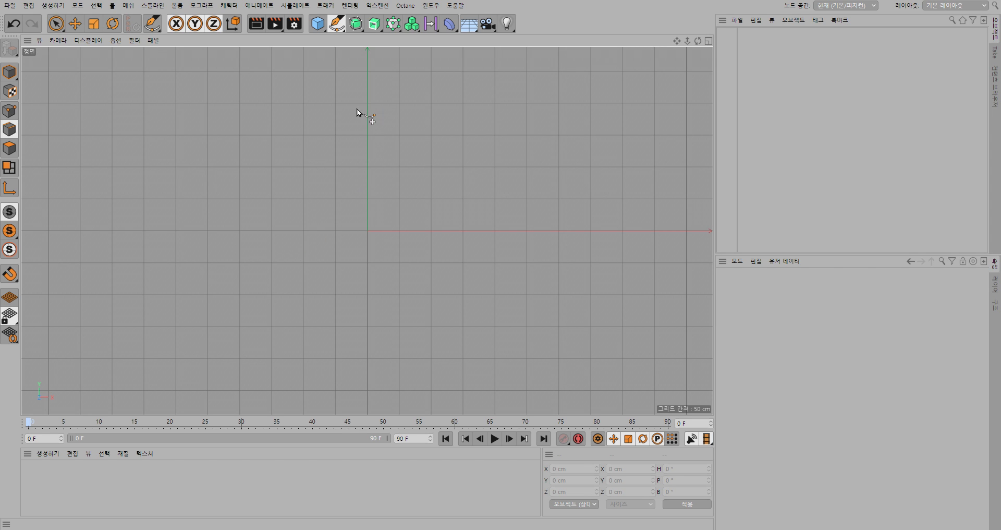
# Add a rectangle spline in the front view and scale it down uniformly to about 100 cm square
pyautogui.click(338, 27)
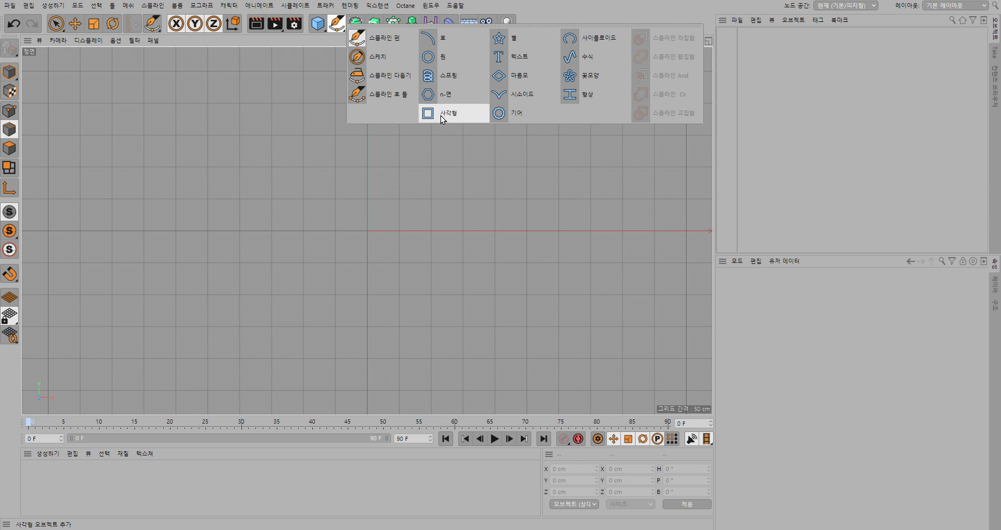
pyautogui.click(442, 115)
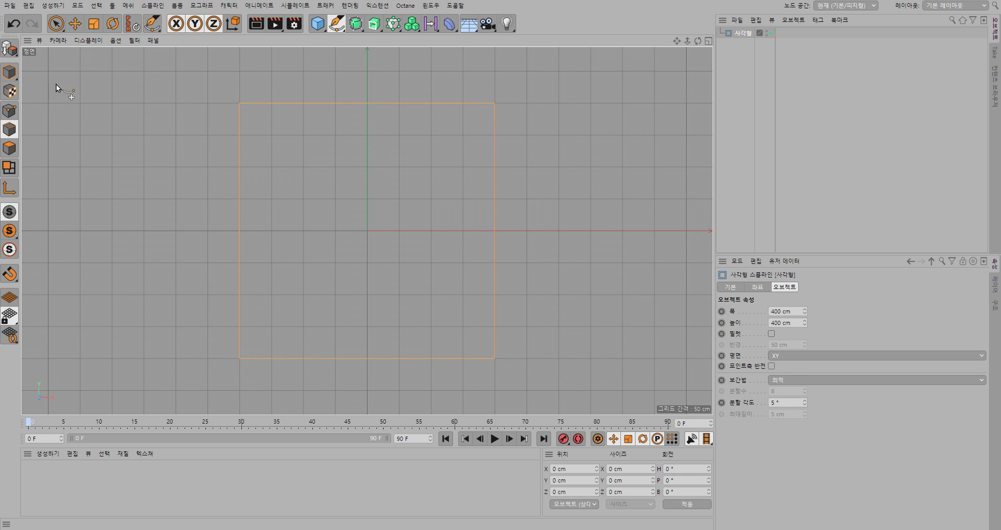
pyautogui.click(95, 25)
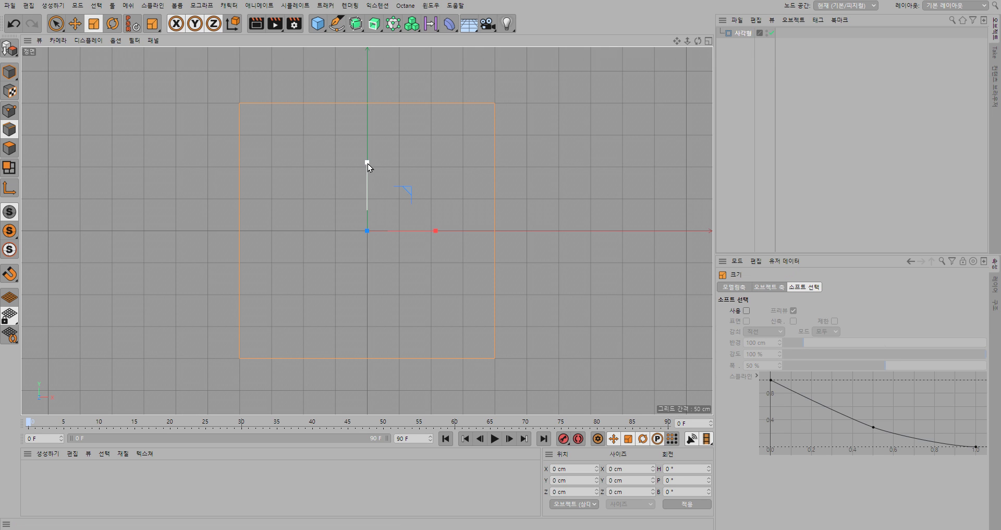
pyautogui.moveTo(367, 163); pyautogui.dragTo(371, 213)
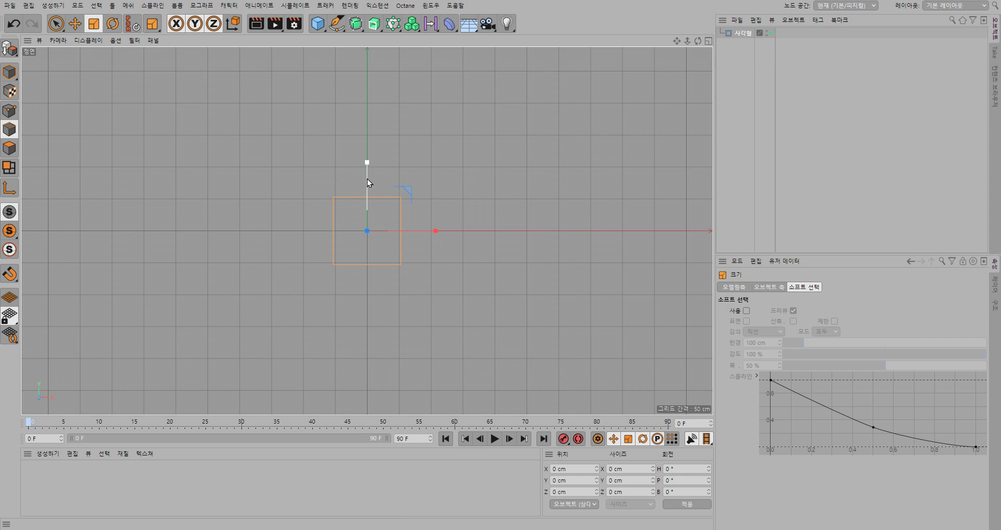
pyautogui.moveTo(366, 163); pyautogui.dragTo(367, 167)
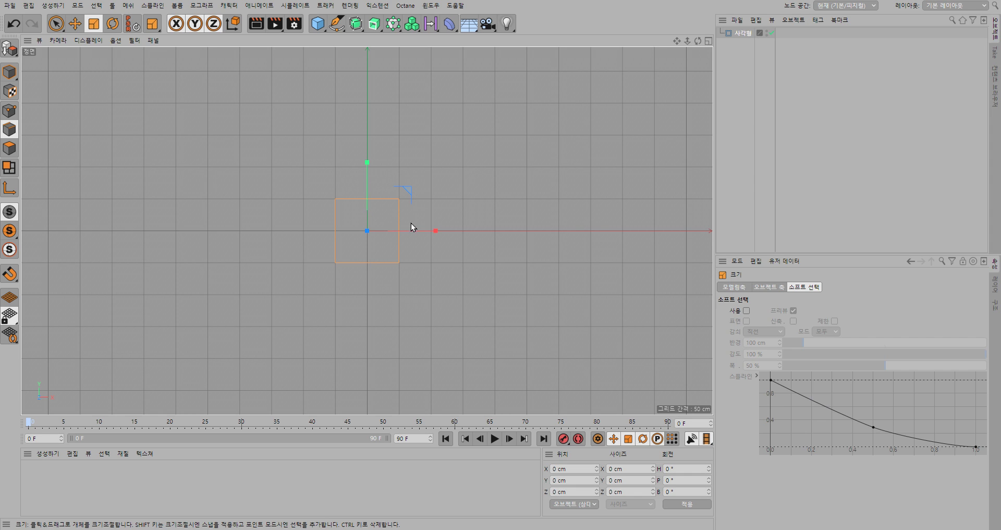
# Make the rectangle spline editable and select its two right corner points in point mode
pyautogui.click(75, 23)
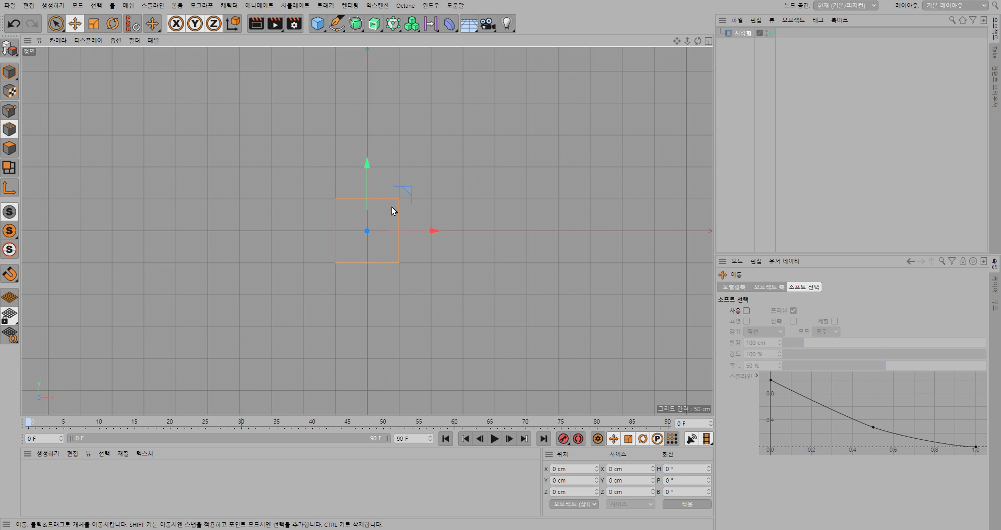
pyautogui.click(12, 111)
pyautogui.click(8, 49)
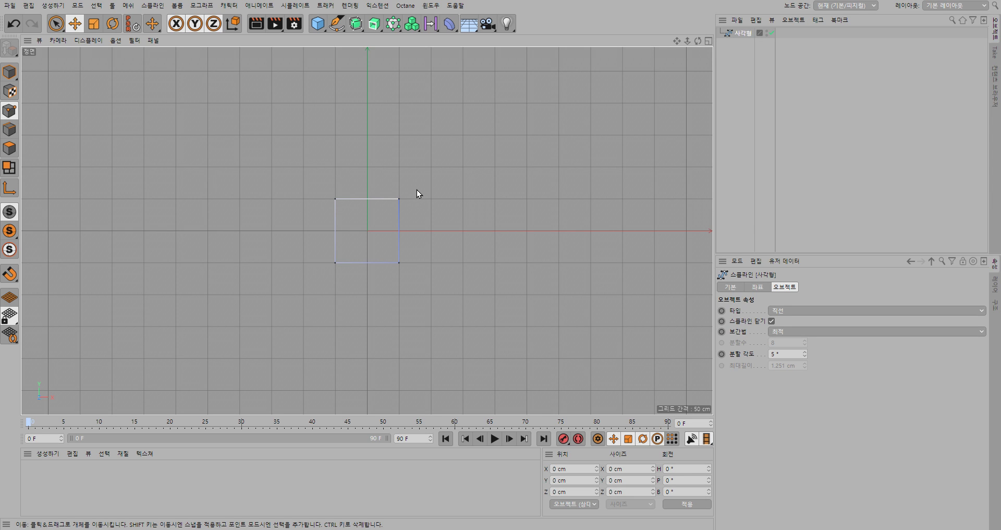
pyautogui.click(56, 27)
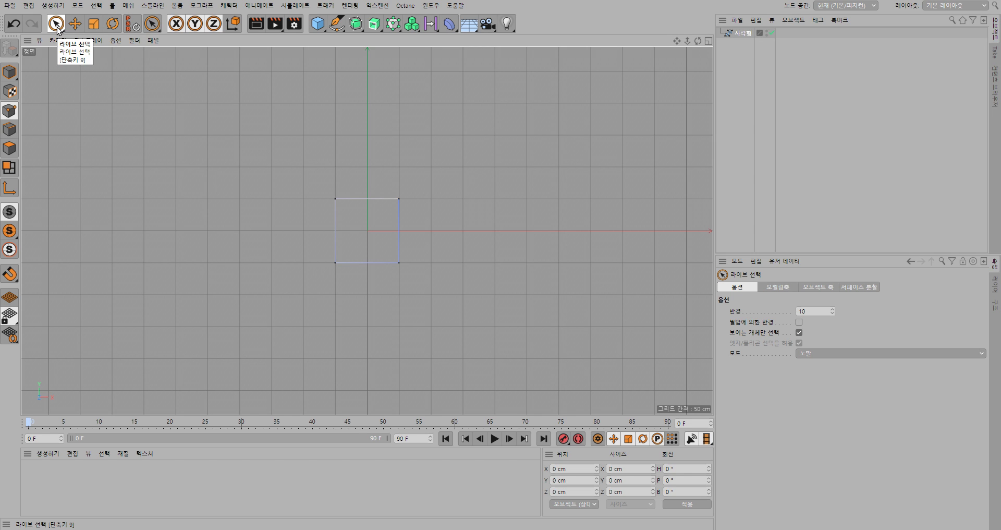
pyautogui.click(400, 199)
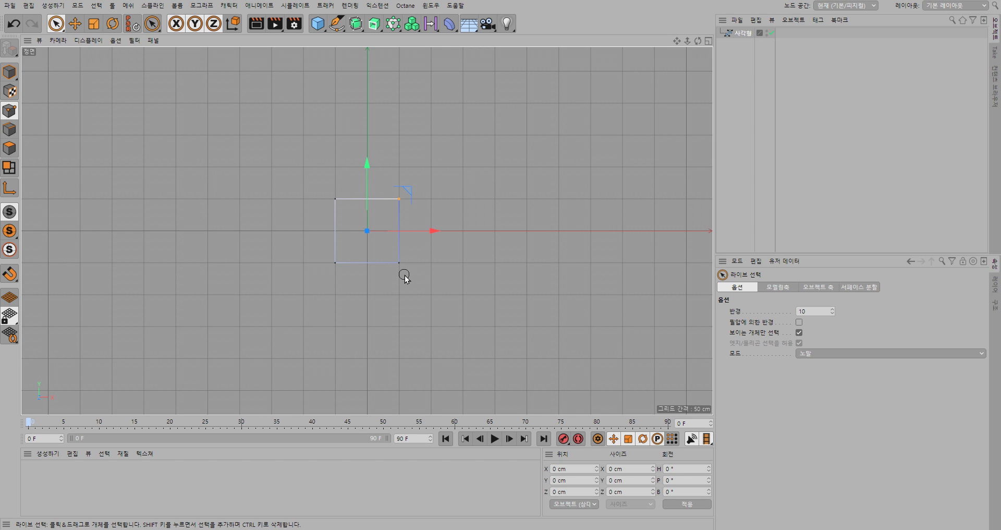
pyautogui.moveTo(405, 277); pyautogui.dragTo(385, 306)
pyautogui.press('0')
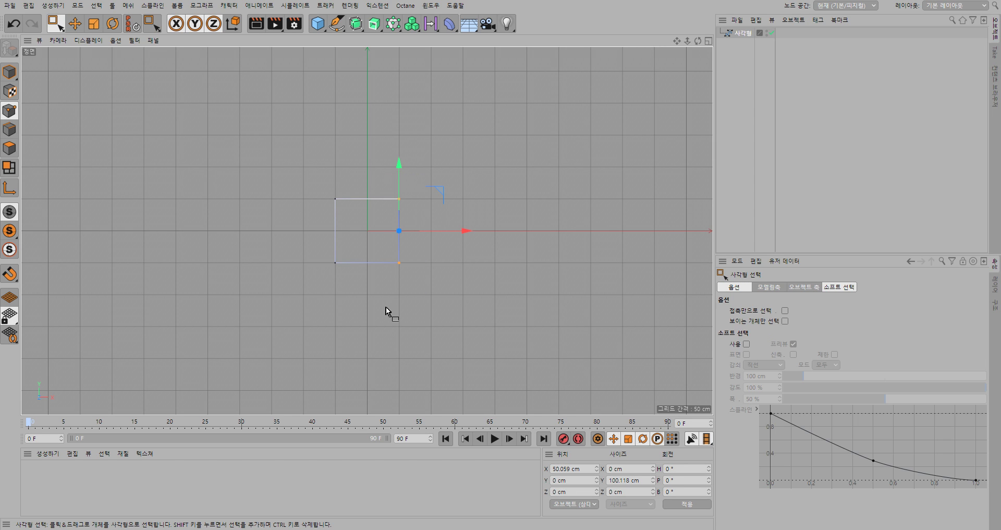
pyautogui.moveTo(418, 171)
pyautogui.mouseDown()
pyautogui.moveTo(393, 311)
pyautogui.moveTo(421, 165)
pyautogui.mouseUp()
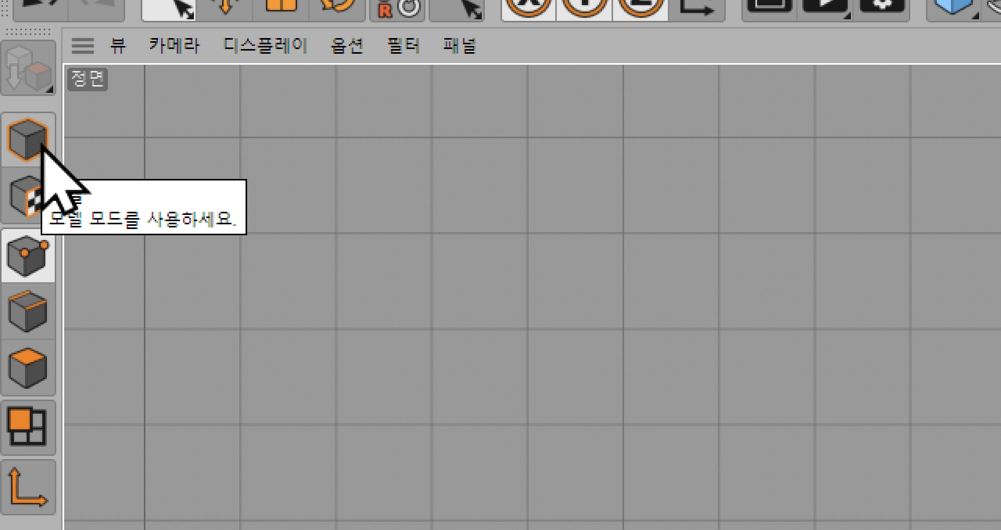
# Switch through the model, point, edge and polygon modes and return to point mode
pyautogui.click(41, 148)
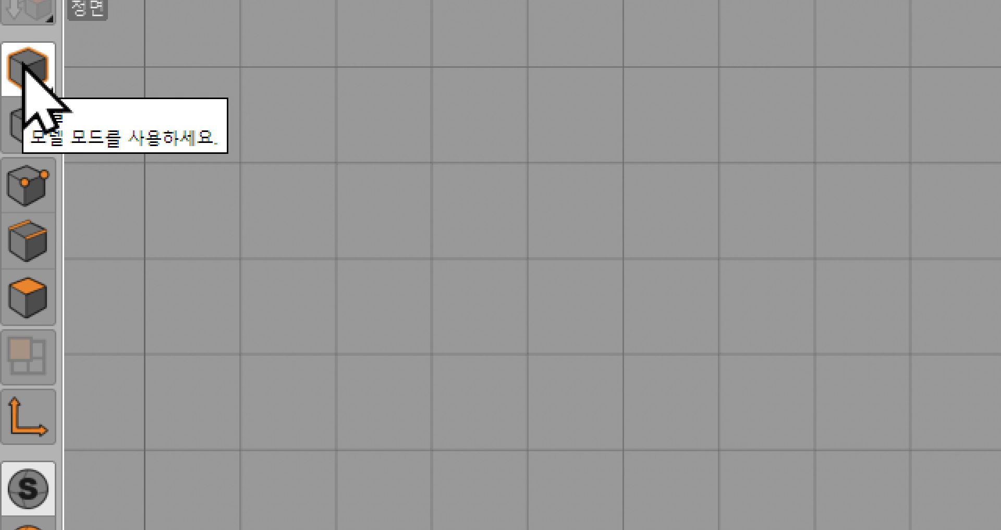
pyautogui.click(32, 200)
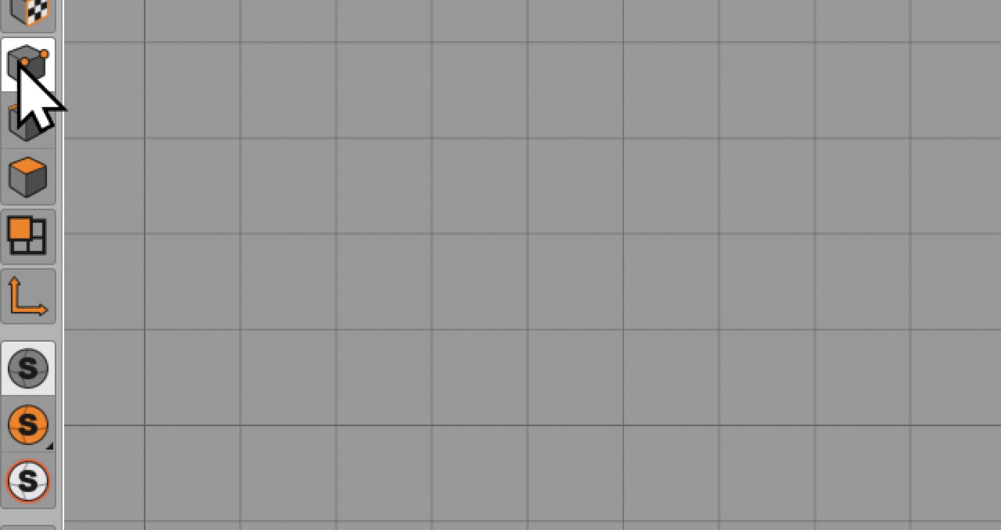
pyautogui.click(34, 131)
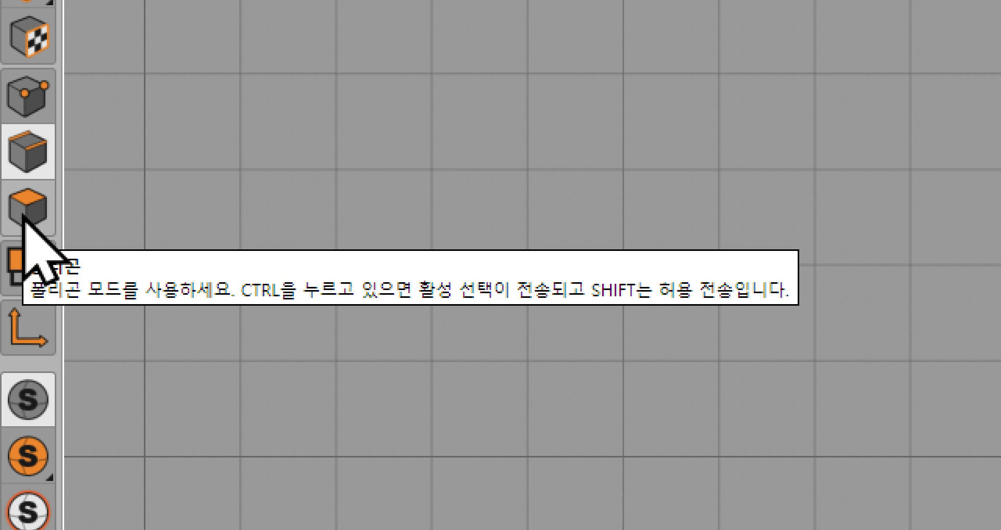
pyautogui.click(26, 208)
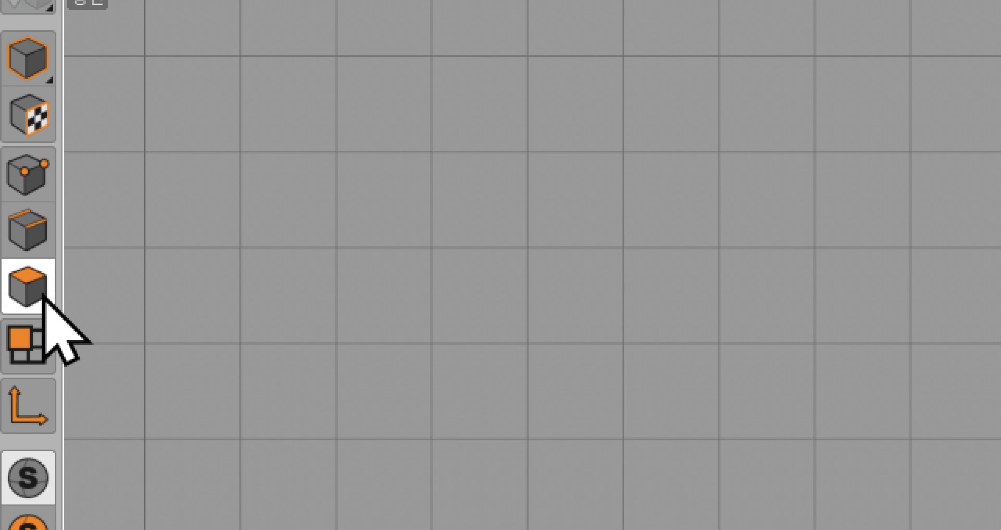
pyautogui.click(22, 183)
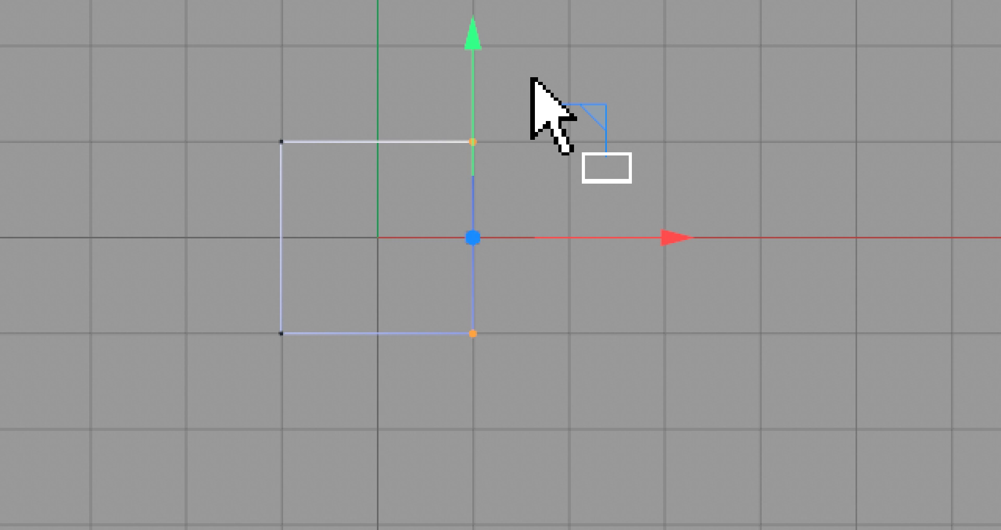
# Stretch the rectangle by moving its two right corner points about 150 cm outward along the X axis
pyautogui.moveTo(530, 90); pyautogui.dragTo(418, 409)
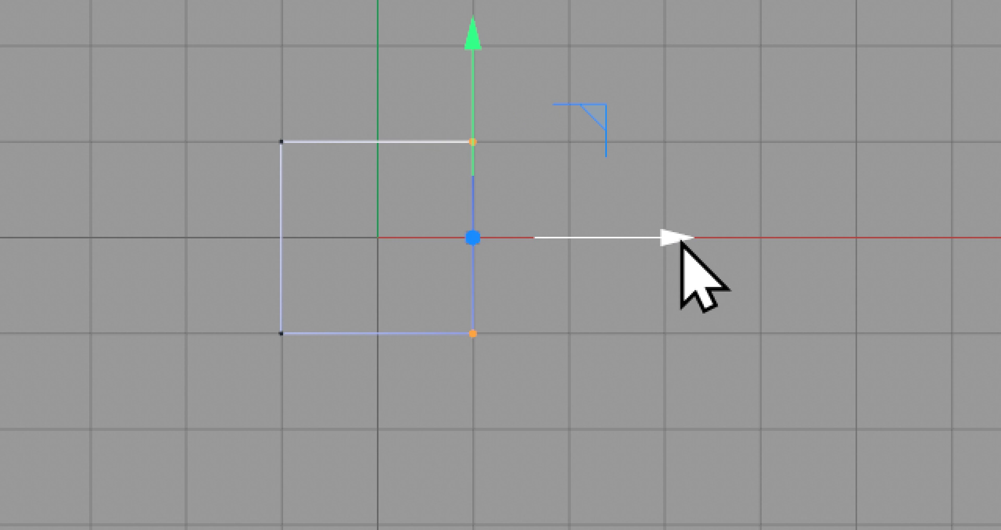
pyautogui.moveTo(670, 236); pyautogui.dragTo(812, 220)
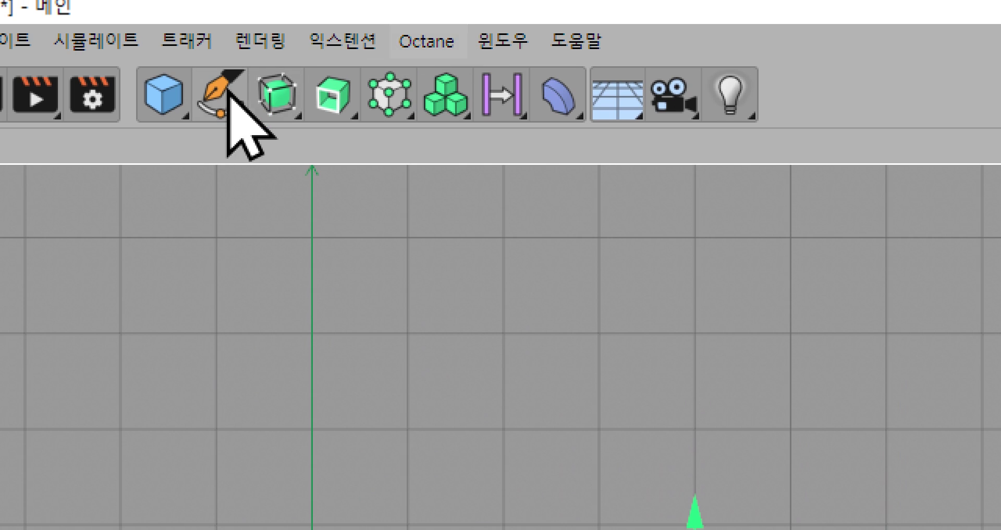
# Add an n-side spline and set its number of sides to 3
pyautogui.click(214, 95)
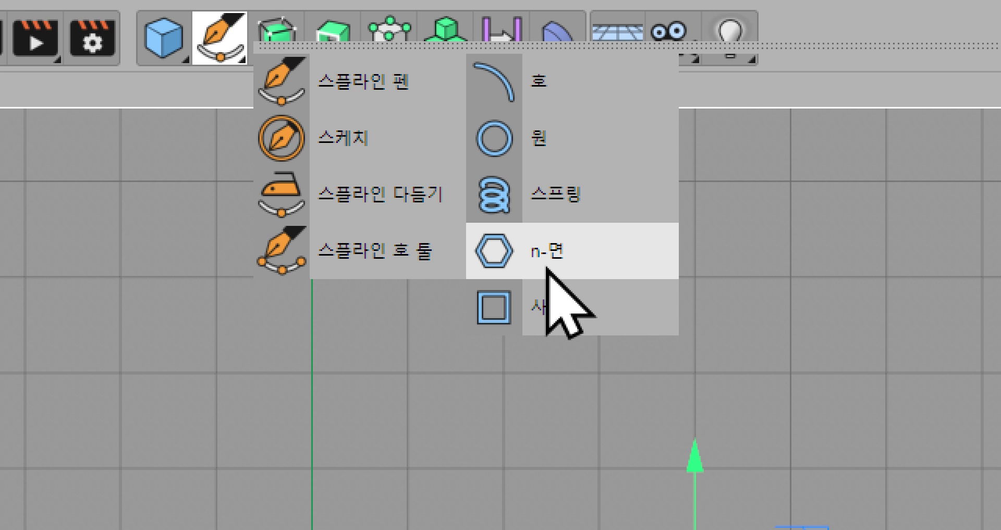
pyautogui.click(546, 269)
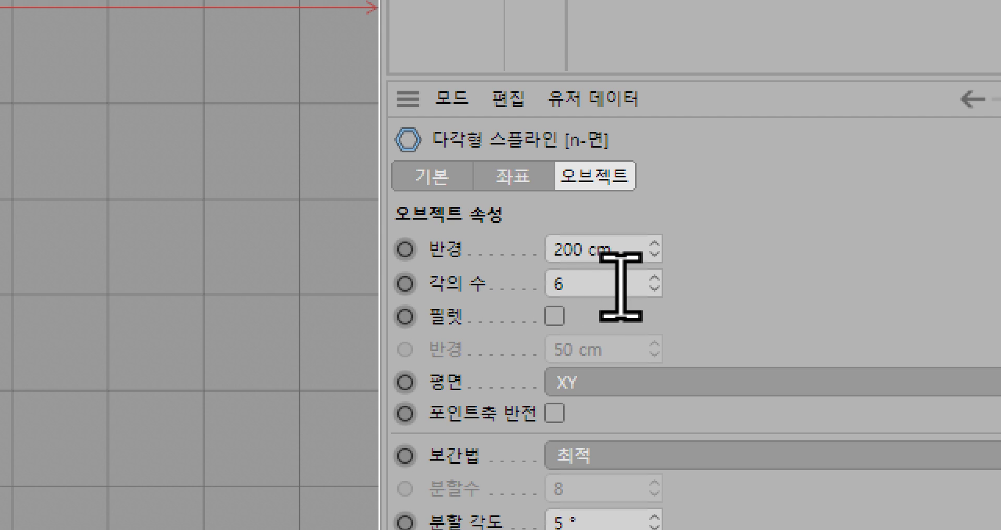
pyautogui.click(655, 288)
pyautogui.click(655, 288)
pyautogui.click(655, 288)
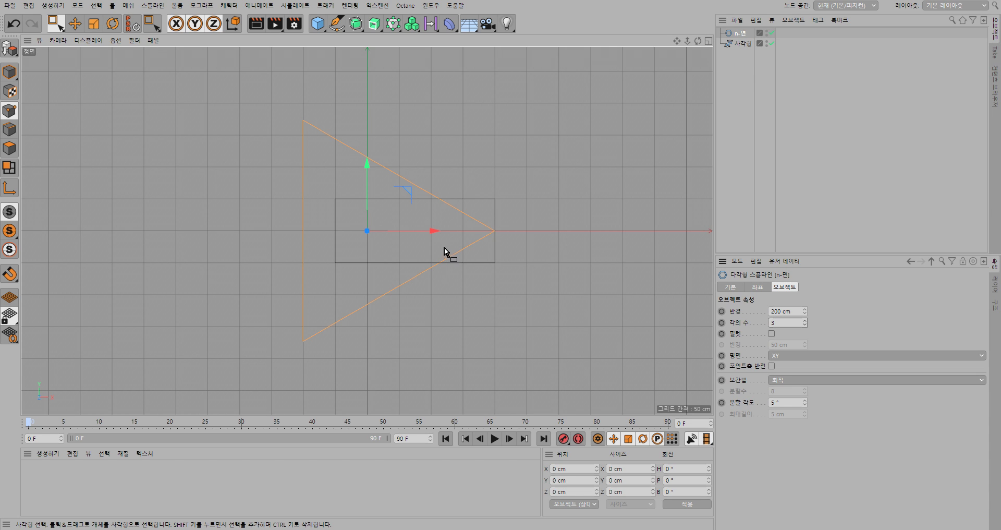
# Move the triangle along X onto the rectangle's right end and scale it down to arrowhead size
pyautogui.moveTo(435, 231); pyautogui.dragTo(592, 232)
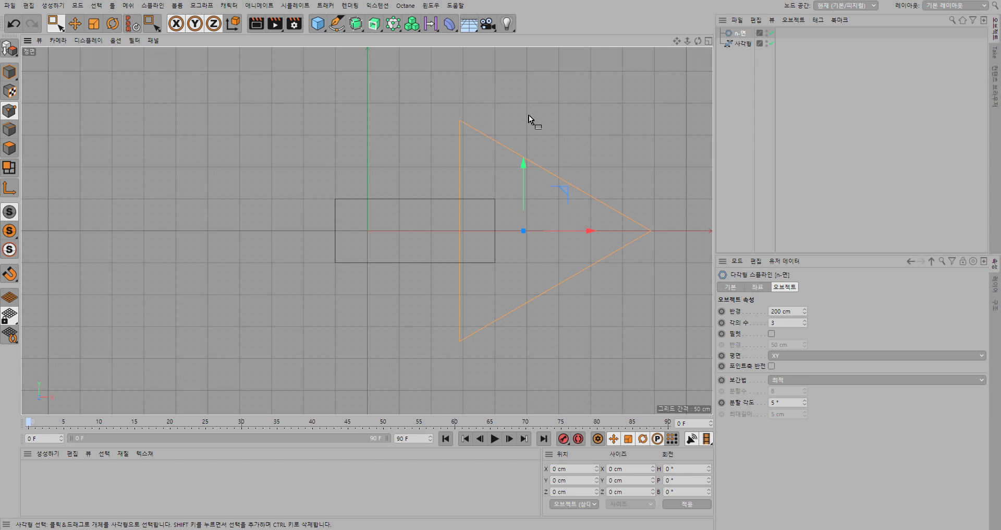
pyautogui.moveTo(555, 103); pyautogui.dragTo(305, 89)
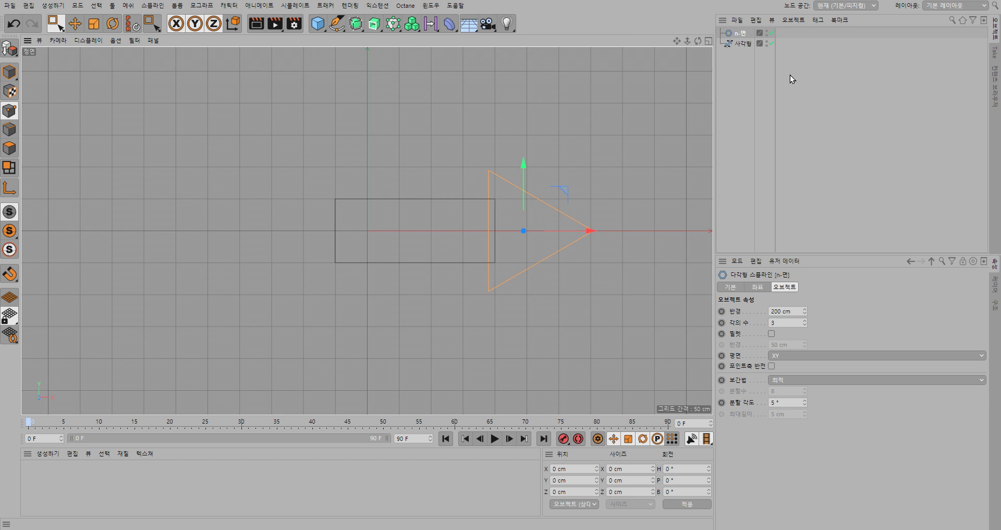
# Merge the triangle and rectangle splines into one arrow outline with Spline Union, and deselect it
pyautogui.moveTo(793, 73); pyautogui.dragTo(737, 24)
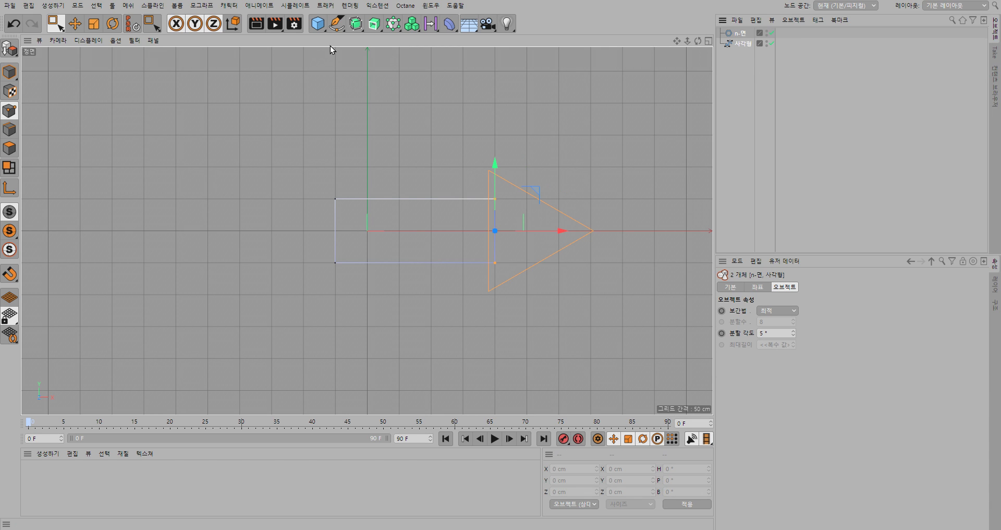
pyautogui.click(334, 31)
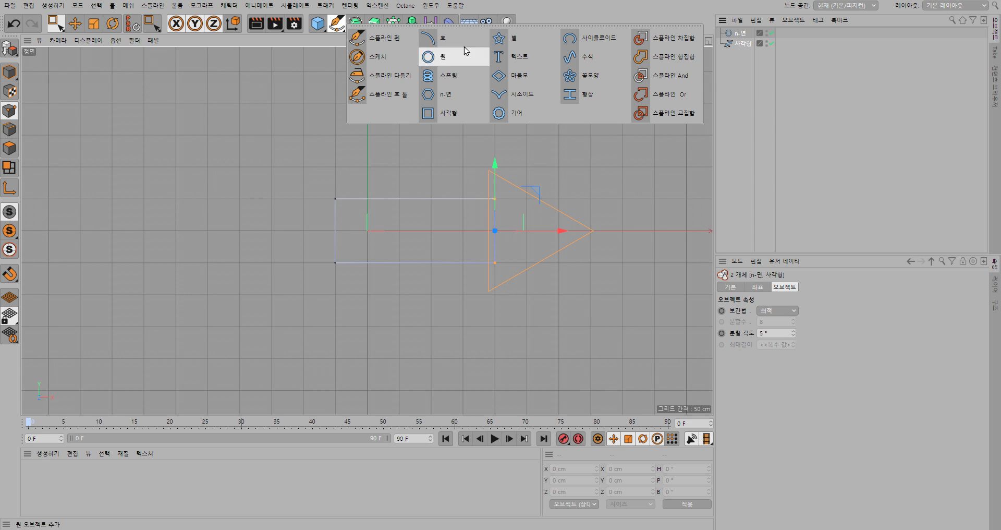
pyautogui.click(674, 59)
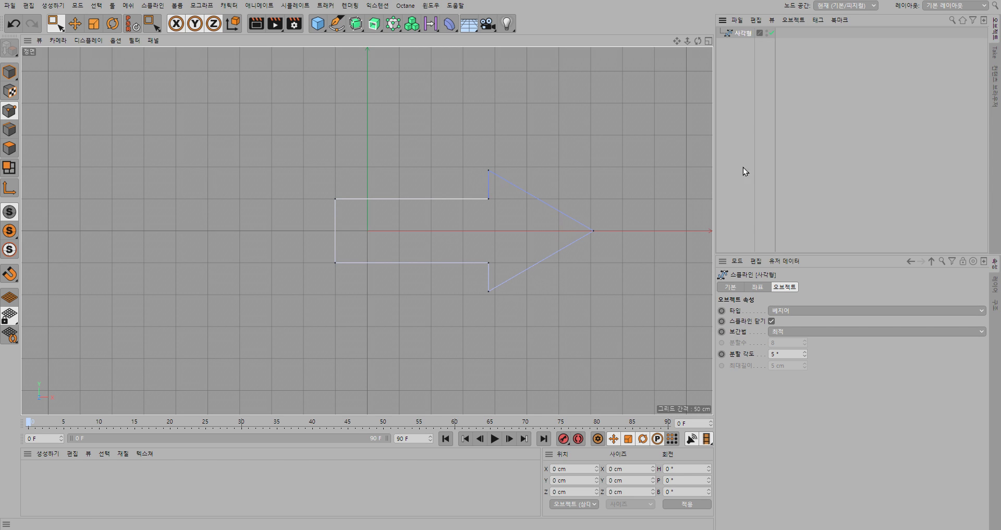
pyautogui.click(796, 94)
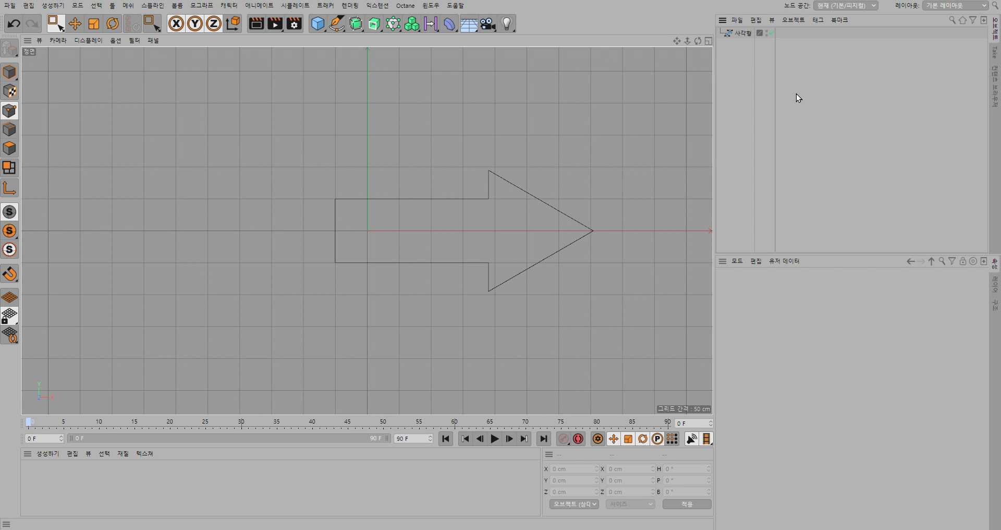
# View the green restroom sign image on Pixabay in the browser and return to Cinema 4D
pyautogui.hotkey('alt', 'Tab')
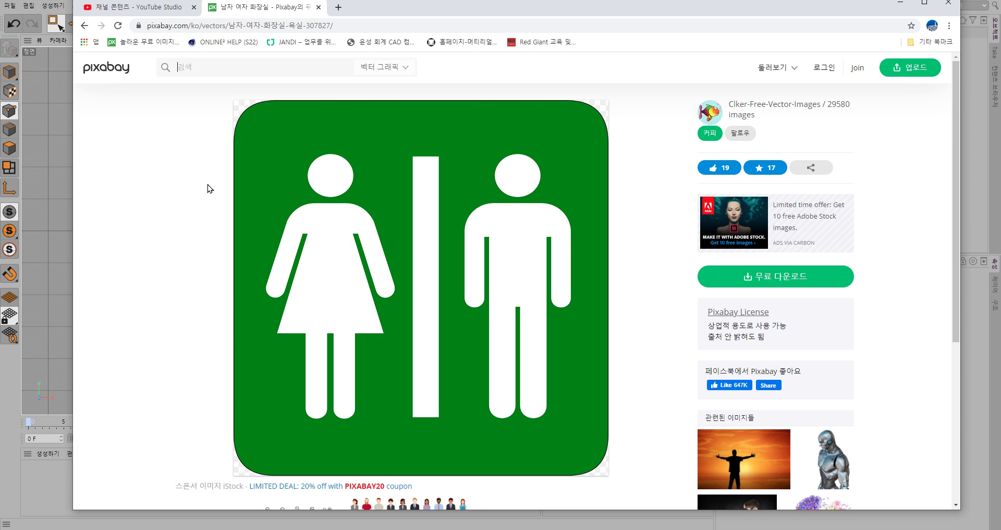
pyautogui.click(61, 176)
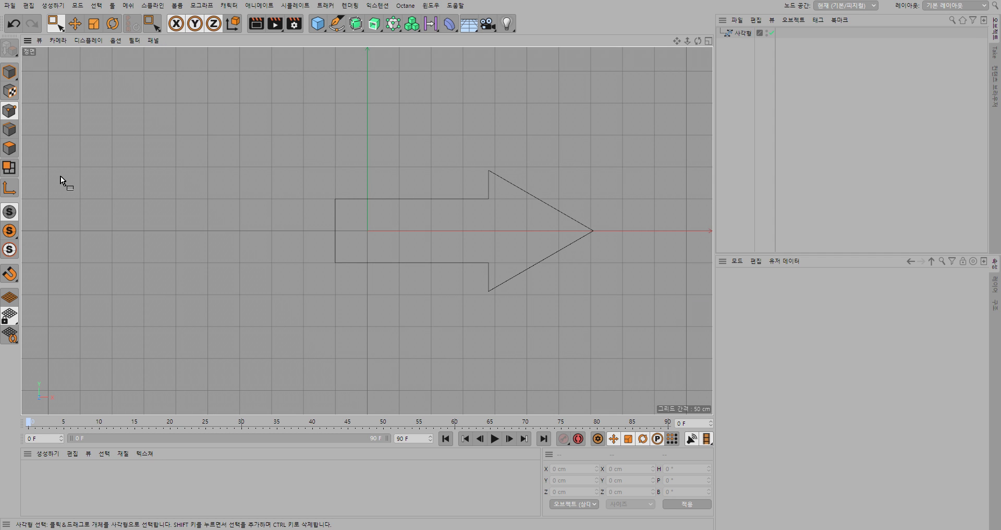
# Delete the arrow spline from the scene
pyautogui.moveTo(796, 55); pyautogui.dragTo(706, 23)
pyautogui.press('Delete')
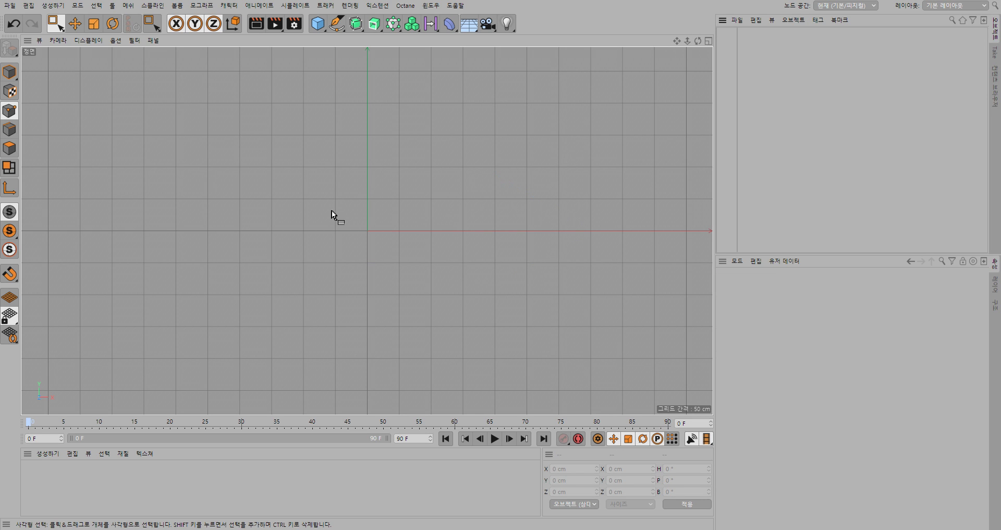
# Add a new 400 cm square rectangle spline, make it editable and select all four of its corner points
pyautogui.click(336, 24)
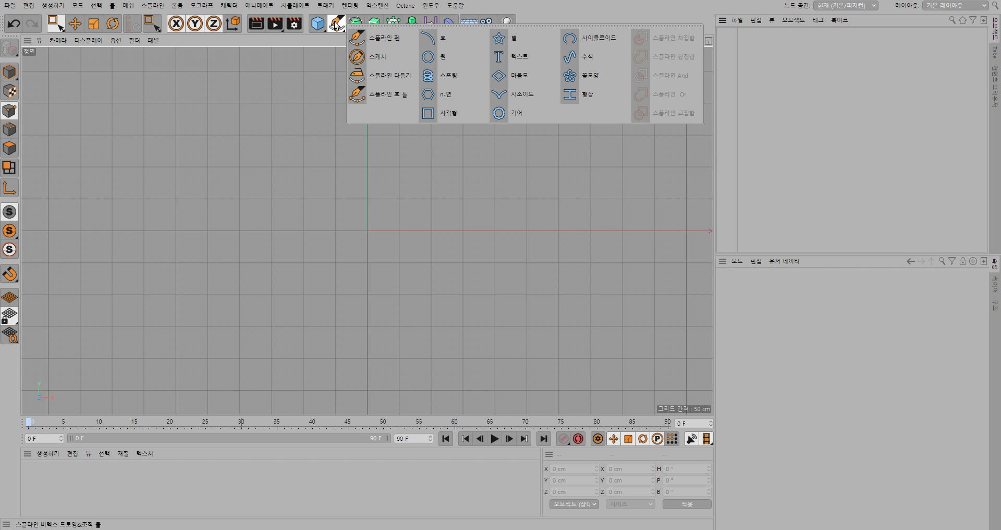
pyautogui.click(461, 117)
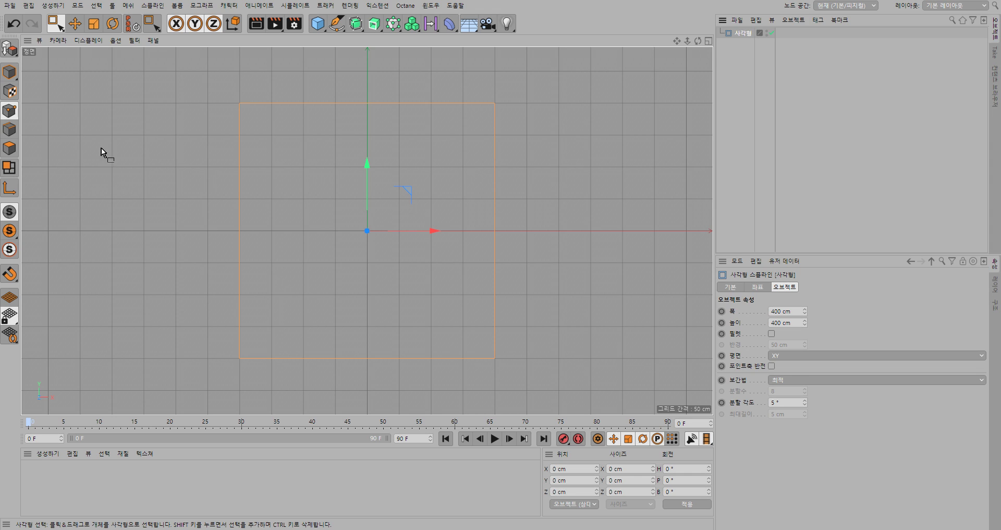
pyautogui.click(9, 50)
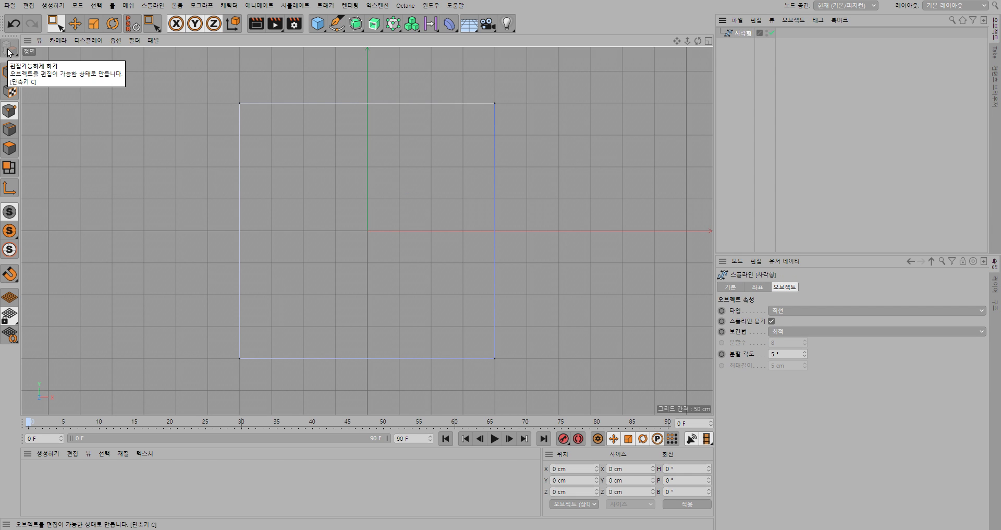
pyautogui.click(55, 24)
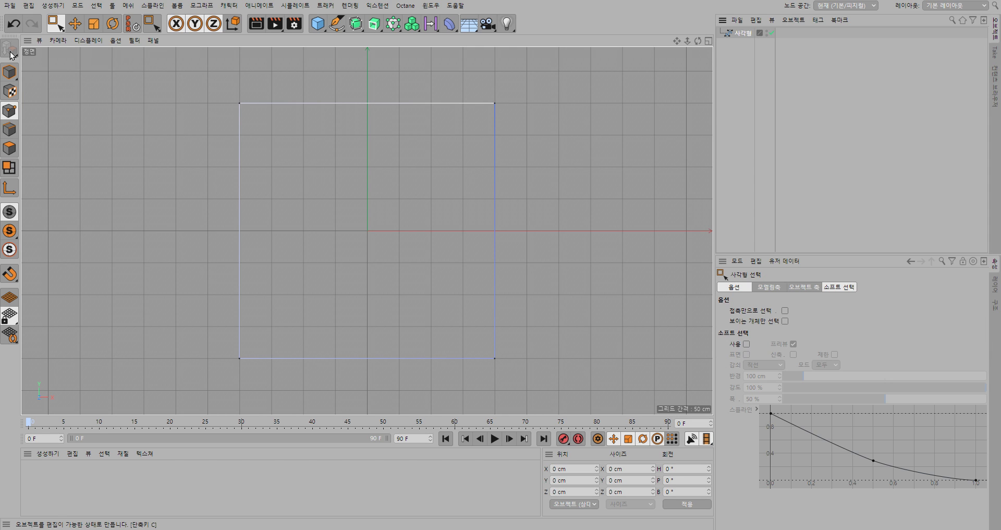
pyautogui.moveTo(206, 83); pyautogui.dragTo(538, 387)
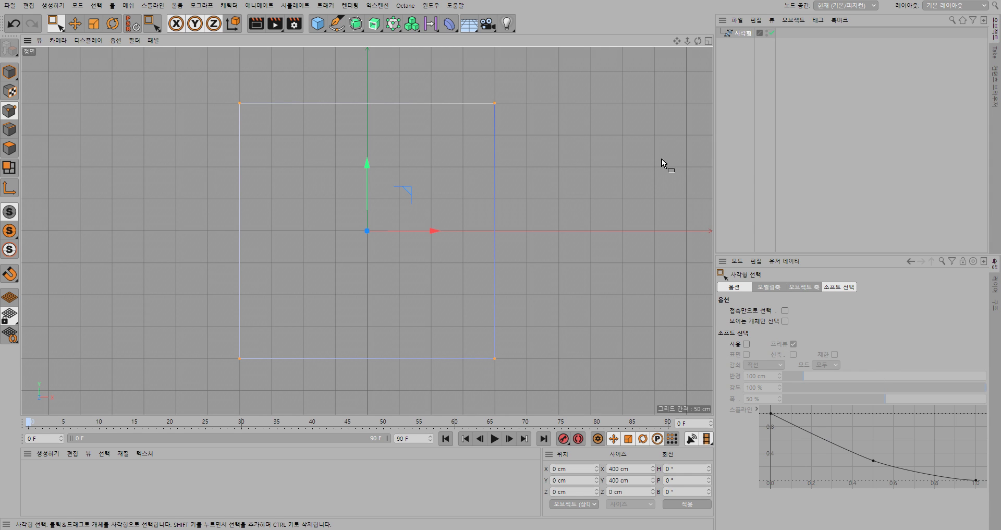
# Round the four selected corners of the square outline with a 40 cm Chamfer radius and deselect the points
pyautogui.rightClick(556, 101)
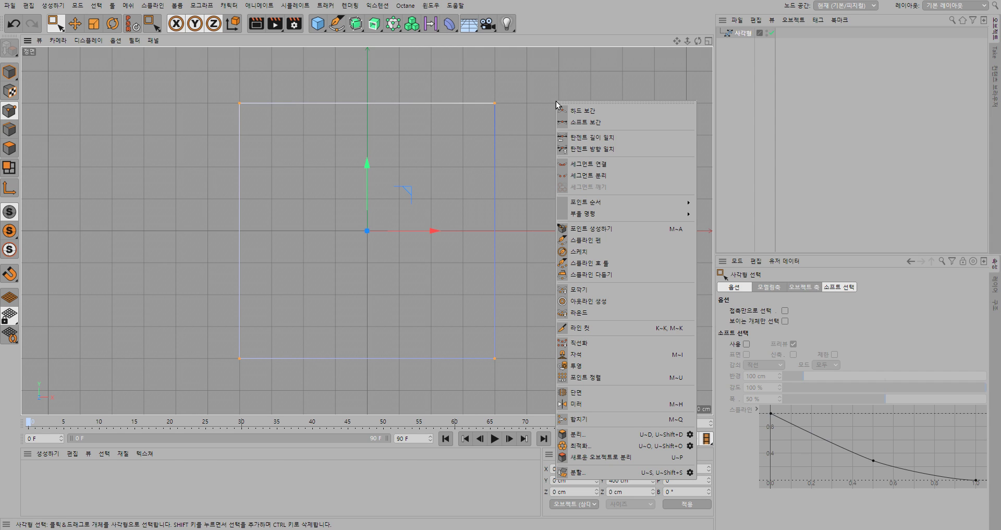
pyautogui.click(592, 291)
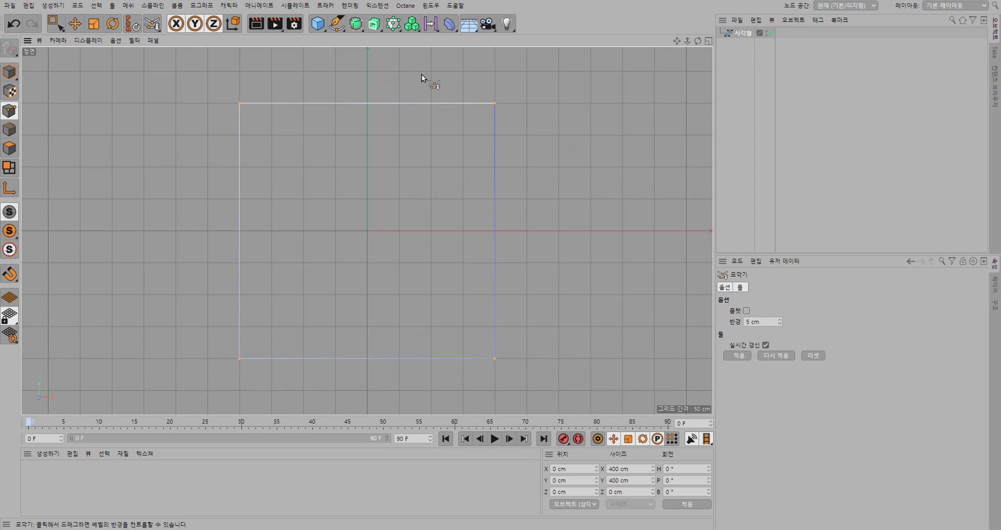
pyautogui.moveTo(103, 72); pyautogui.dragTo(123, 72)
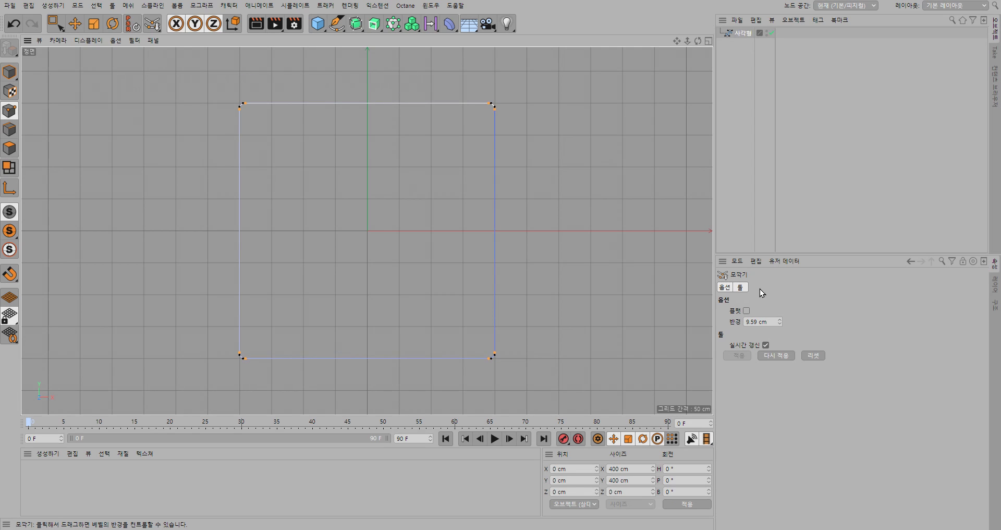
pyautogui.moveTo(780, 319); pyautogui.dragTo(787, 288)
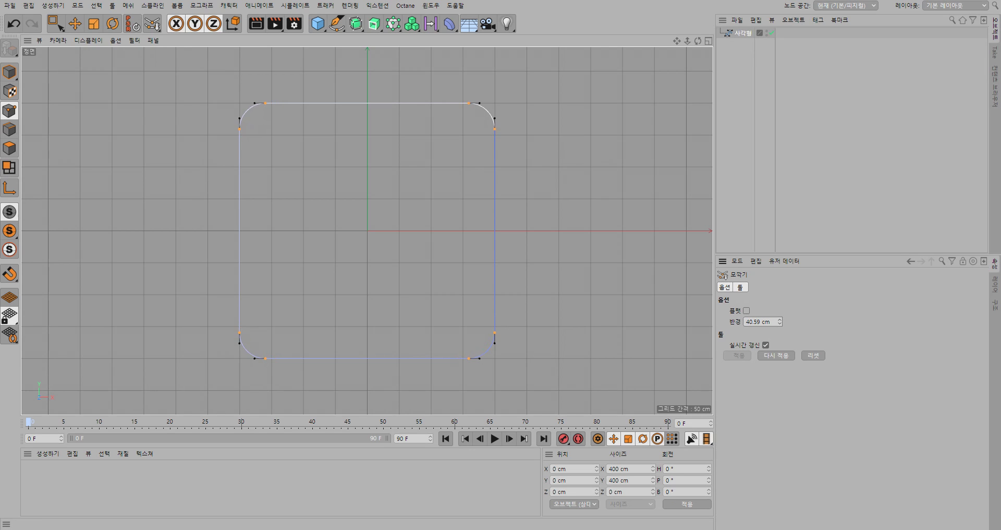
pyautogui.click(755, 322)
pyautogui.write('40')
pyautogui.press('Return')
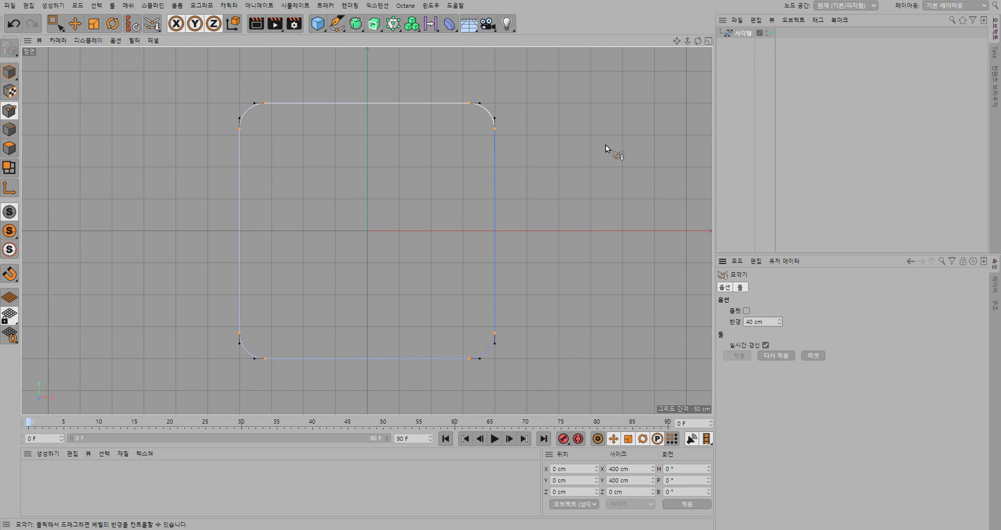
pyautogui.press('space')
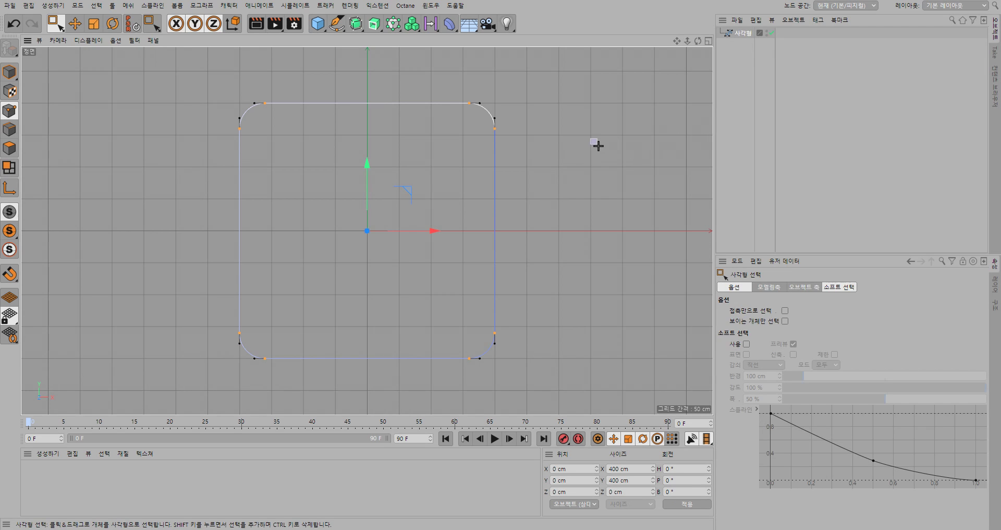
pyautogui.click(598, 146)
pyautogui.press('9')
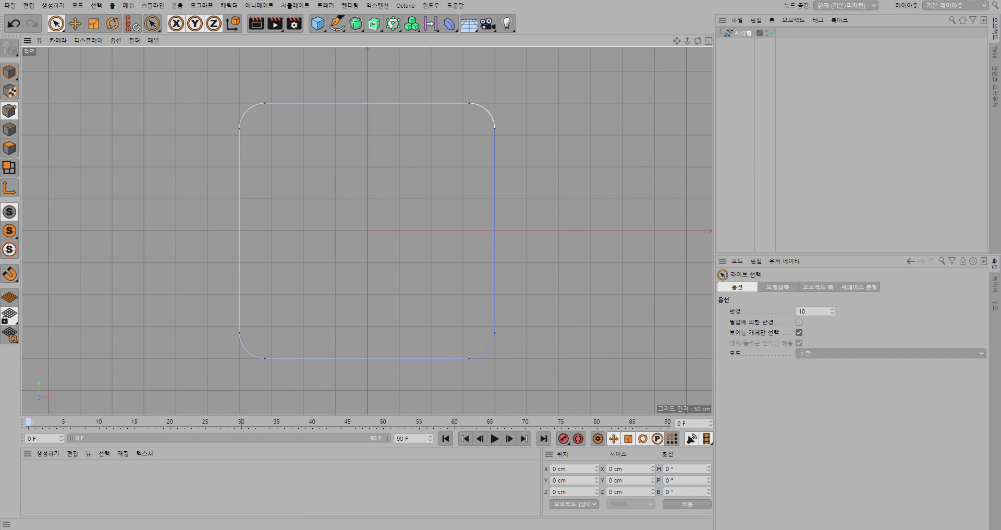
# Check the restroom sign image in the browser again and return to Cinema 4D
pyautogui.click(250, 529)
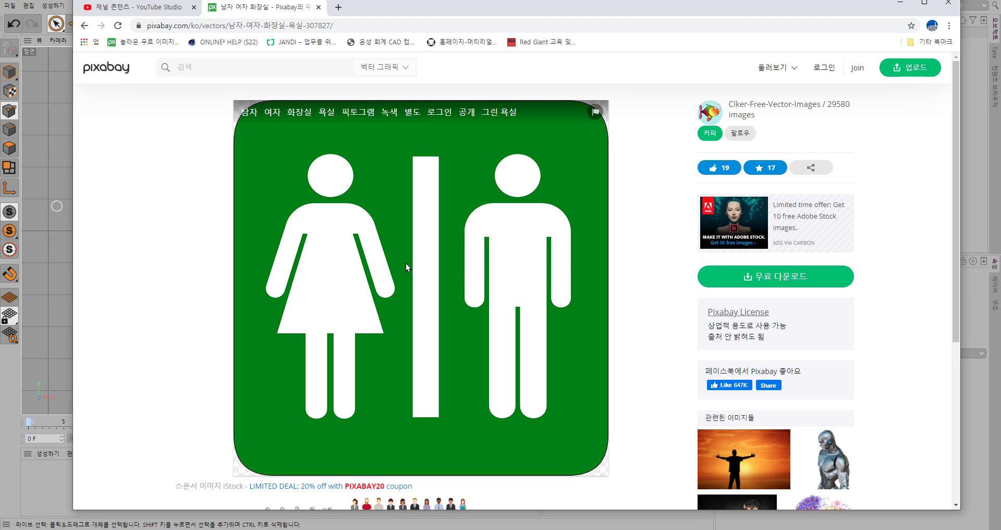
pyautogui.click(38, 133)
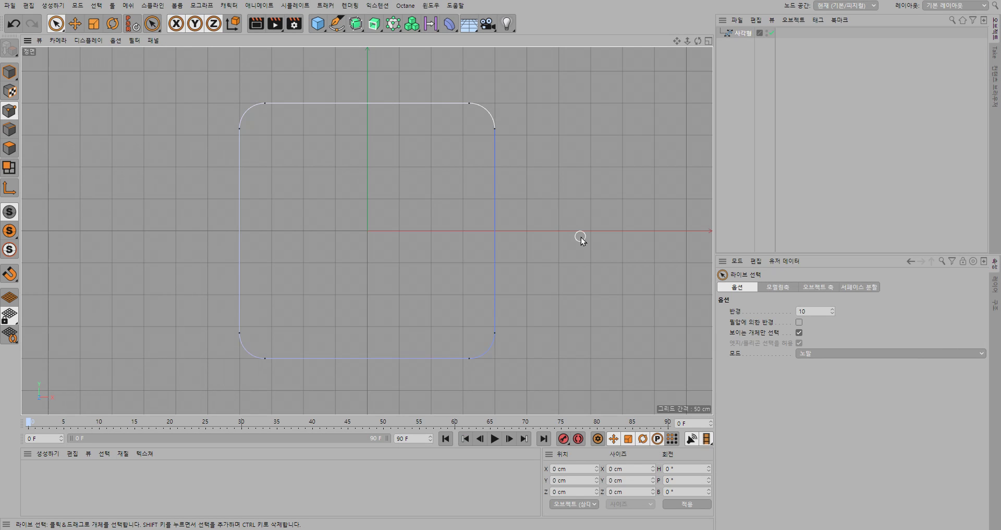
# Add a second rectangle spline, scale it down to about 40 percent inside the rounded outline, and make it editable
pyautogui.click(336, 26)
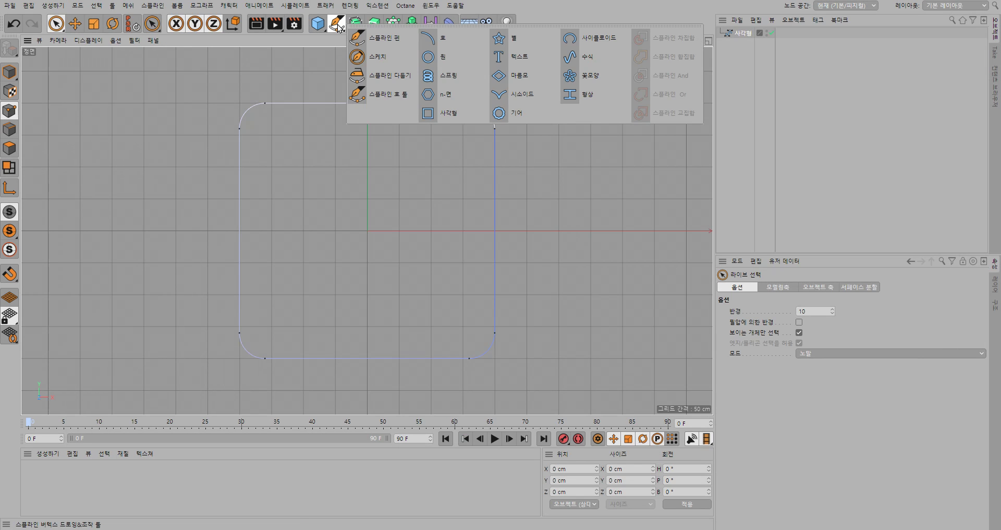
pyautogui.click(442, 115)
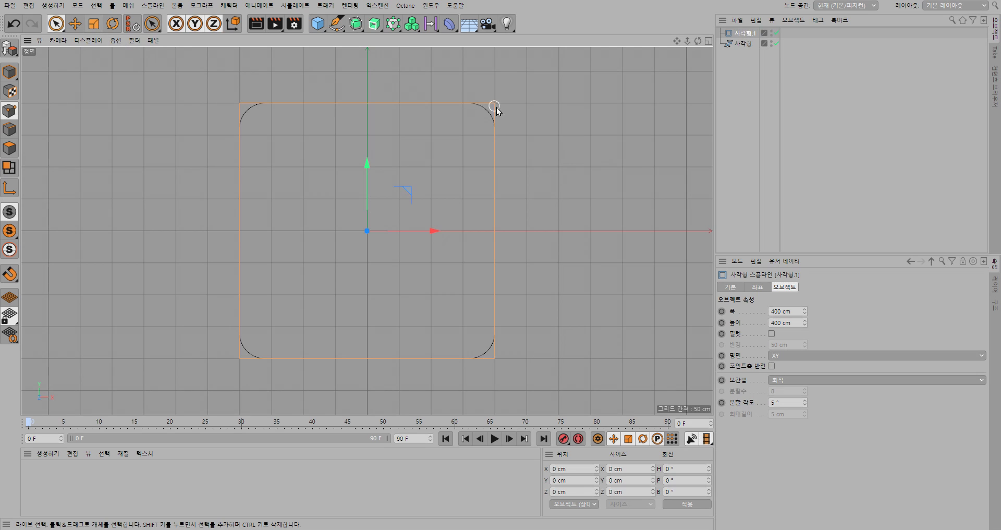
pyautogui.press('t')
pyautogui.moveTo(556, 89); pyautogui.dragTo(225, 76)
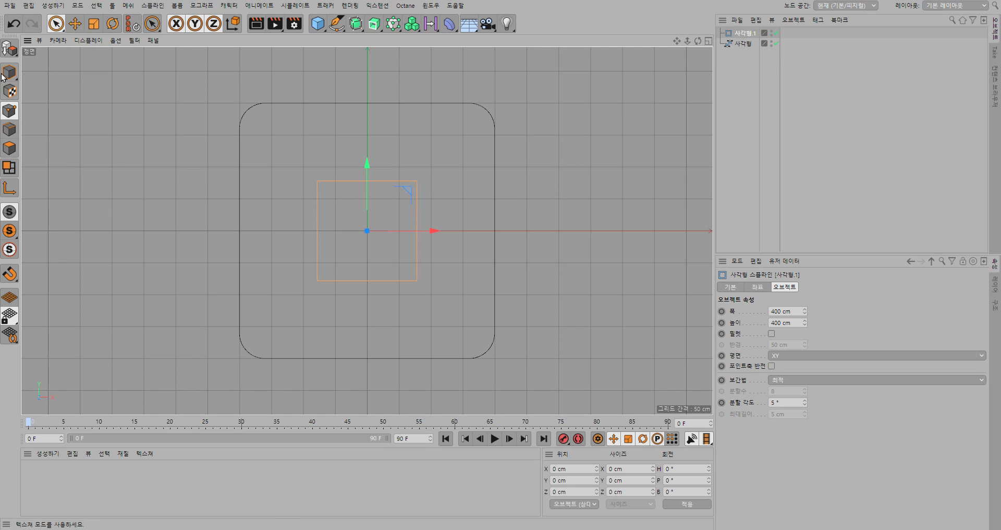
pyautogui.click(11, 50)
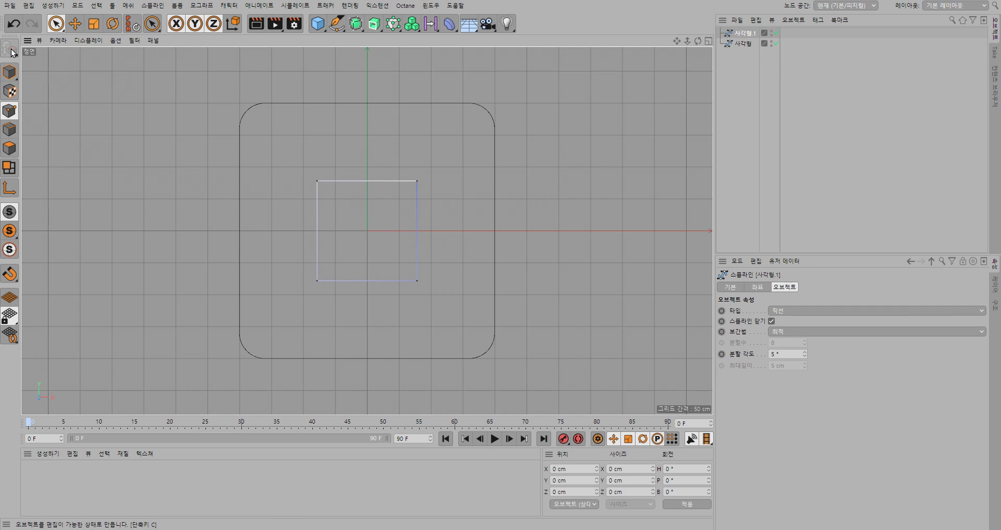
# Move the small rectangle's left and bottom points inward to form a vertical bar about 30 cm wide and 112 cm tall
pyautogui.click(313, 182)
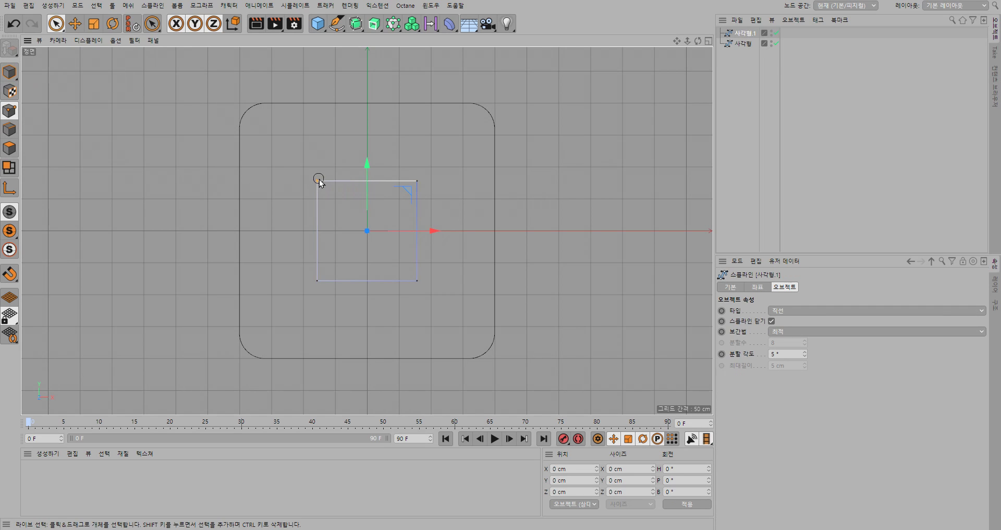
pyautogui.keyDown('shift'); pyautogui.click(317, 281); pyautogui.keyUp('shift')
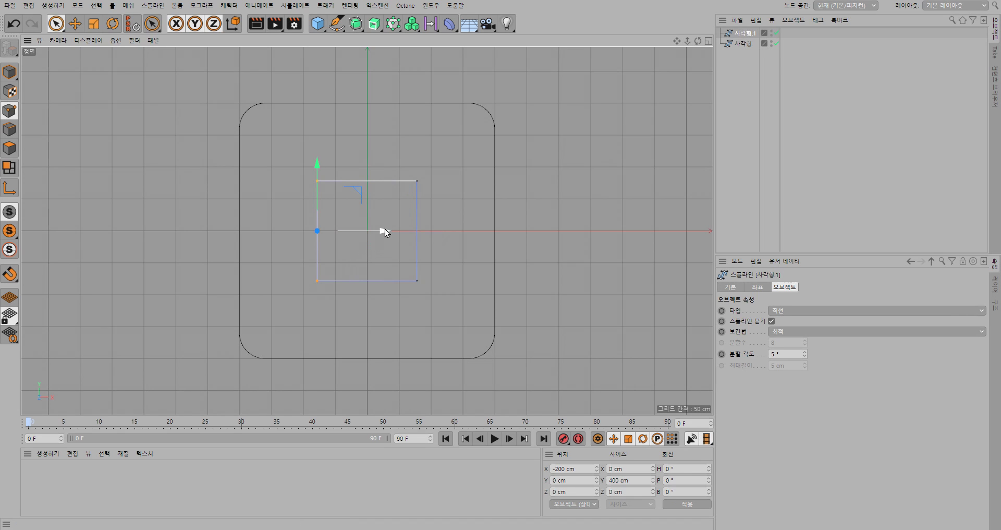
pyautogui.moveTo(386, 232); pyautogui.dragTo(466, 228)
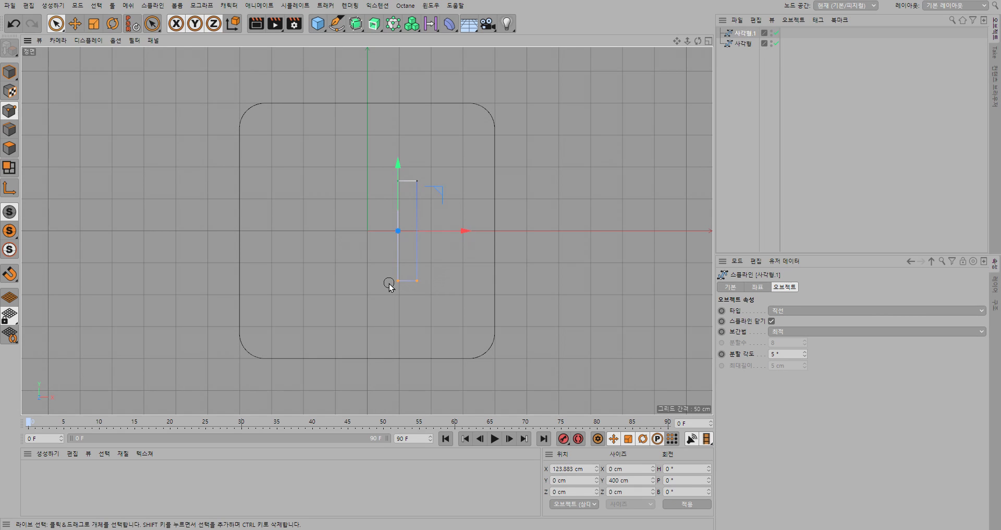
pyautogui.moveTo(389, 282); pyautogui.dragTo(415, 283)
pyautogui.moveTo(408, 216); pyautogui.dragTo(407, 188)
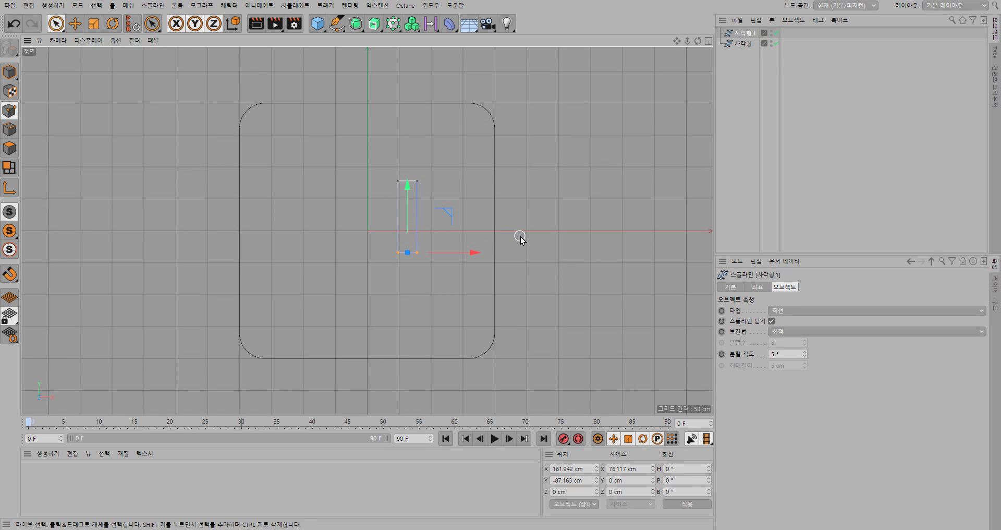
# Duplicate the bar about 101 cm to its right, and copy both bars about 132 cm downward
pyautogui.click(11, 76)
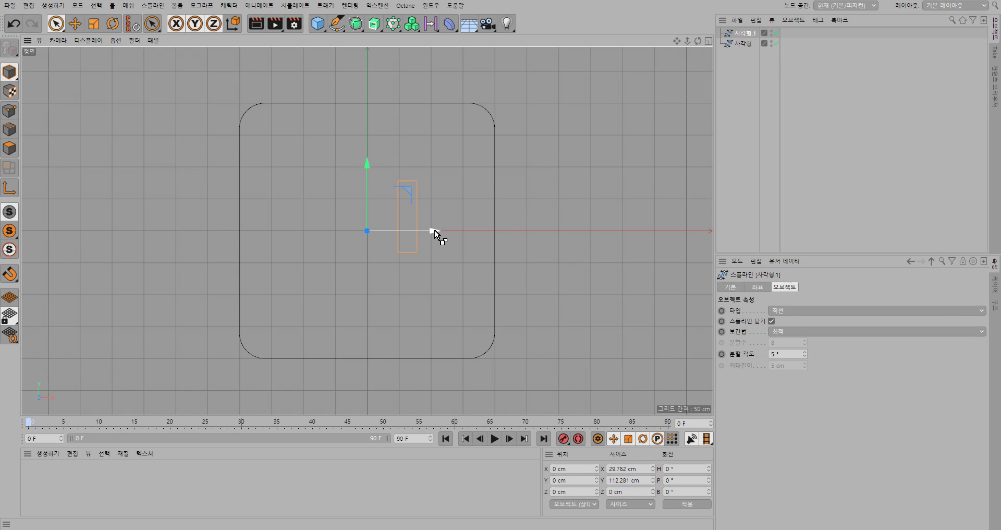
pyautogui.keyDown('ctrl'); pyautogui.moveTo(436, 234); pyautogui.dragTo(500, 236); pyautogui.keyUp('ctrl')
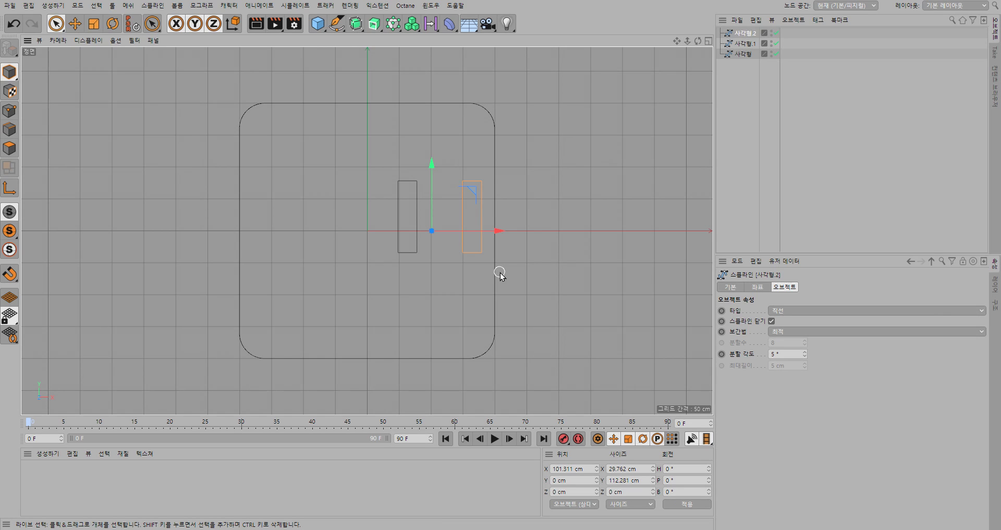
pyautogui.keyDown('ctrl'); pyautogui.click(746, 44); pyautogui.keyUp('ctrl')
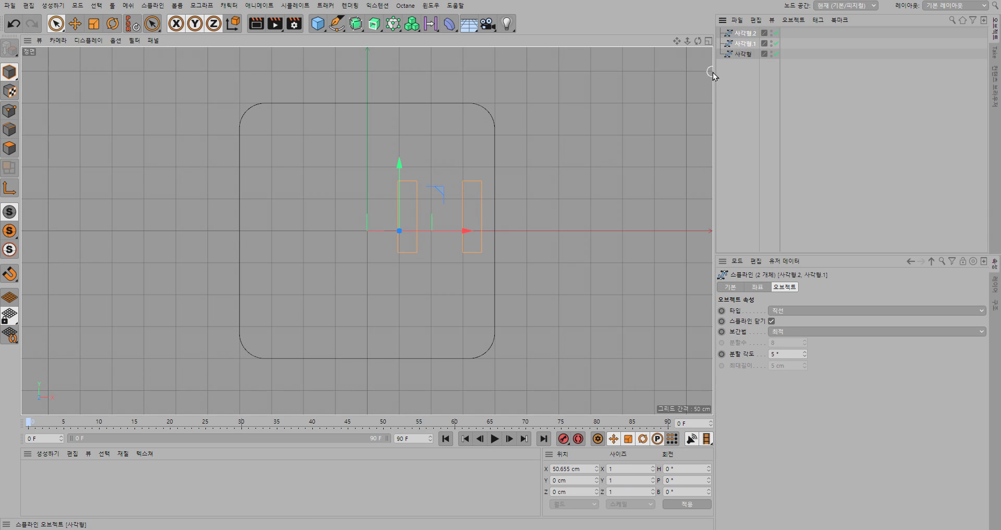
pyautogui.keyDown('ctrl'); pyautogui.moveTo(399, 165); pyautogui.dragTo(403, 249); pyautogui.keyUp('ctrl')
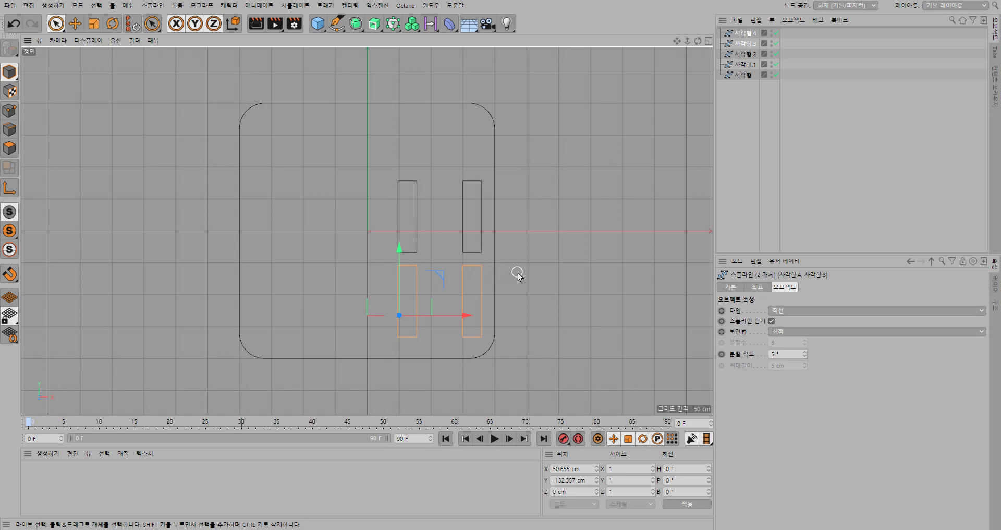
# Move the two lower bars close together as legs, with the right one at an X position of about 73 cm
pyautogui.click(752, 34)
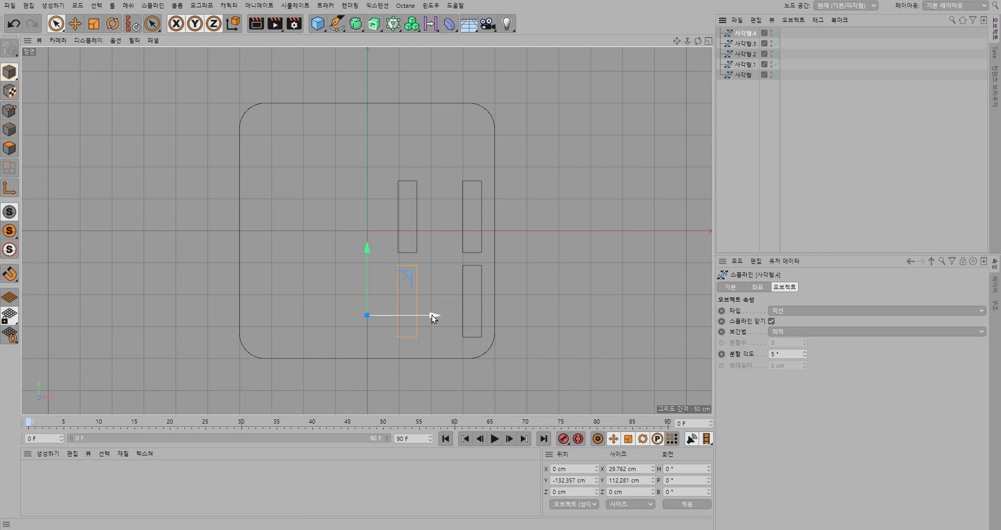
pyautogui.moveTo(432, 314); pyautogui.dragTo(481, 315)
pyautogui.click(751, 45)
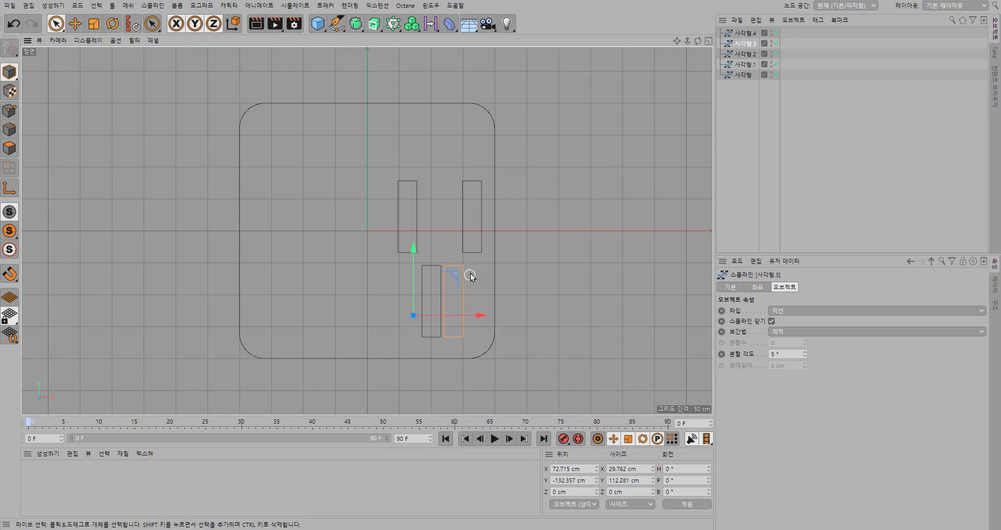
# Raise the top points of both leg bars together so each bar is about 146 cm tall
pyautogui.keyDown('shift'); pyautogui.click(441, 271); pyautogui.keyUp('shift')
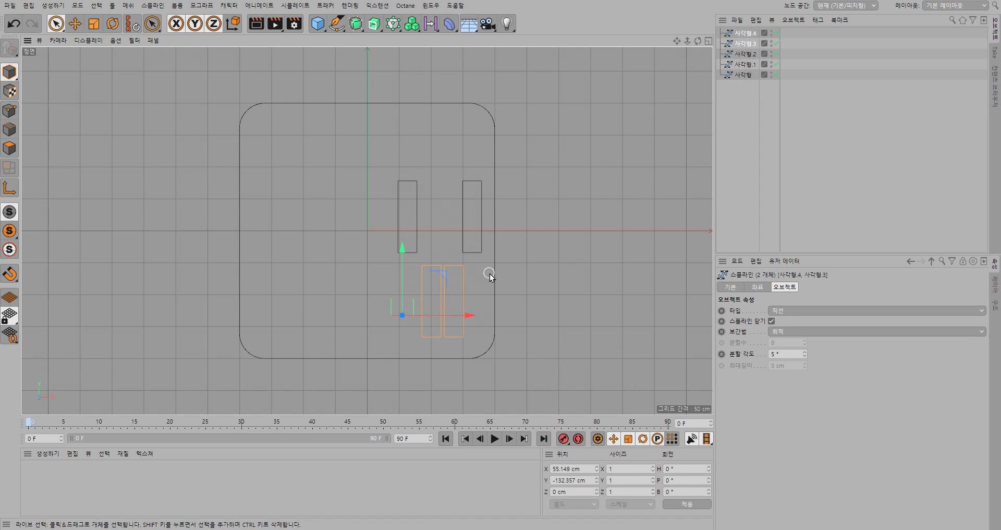
pyautogui.click(9, 112)
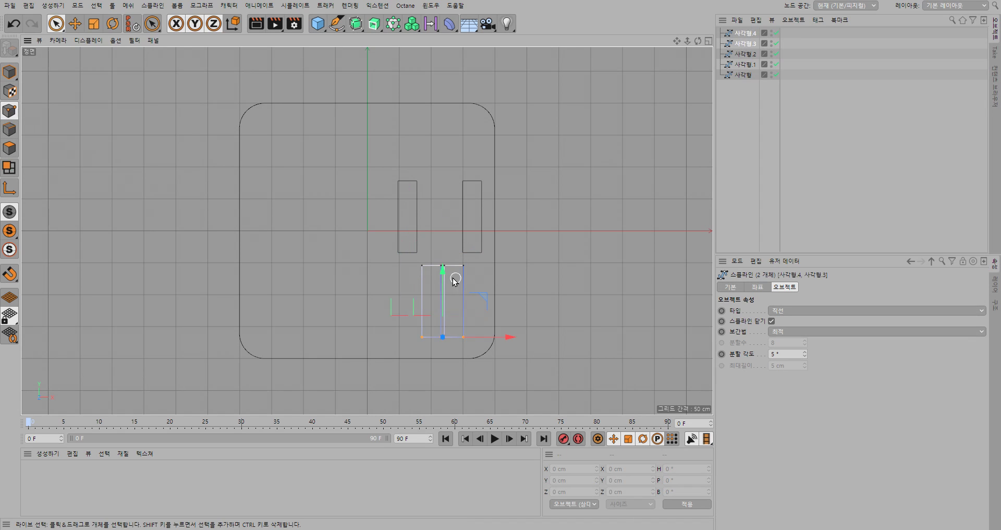
pyautogui.moveTo(469, 267); pyautogui.dragTo(479, 270)
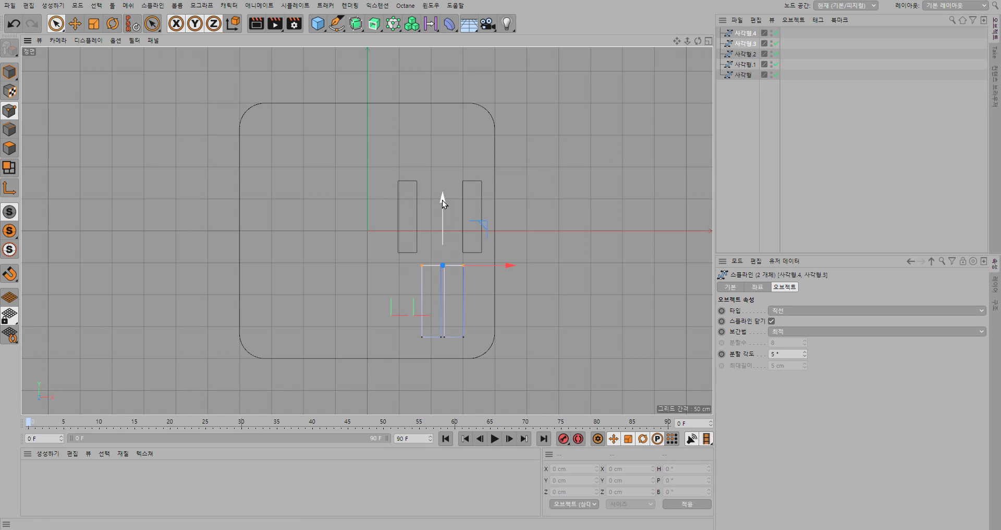
pyautogui.moveTo(442, 199); pyautogui.dragTo(440, 174)
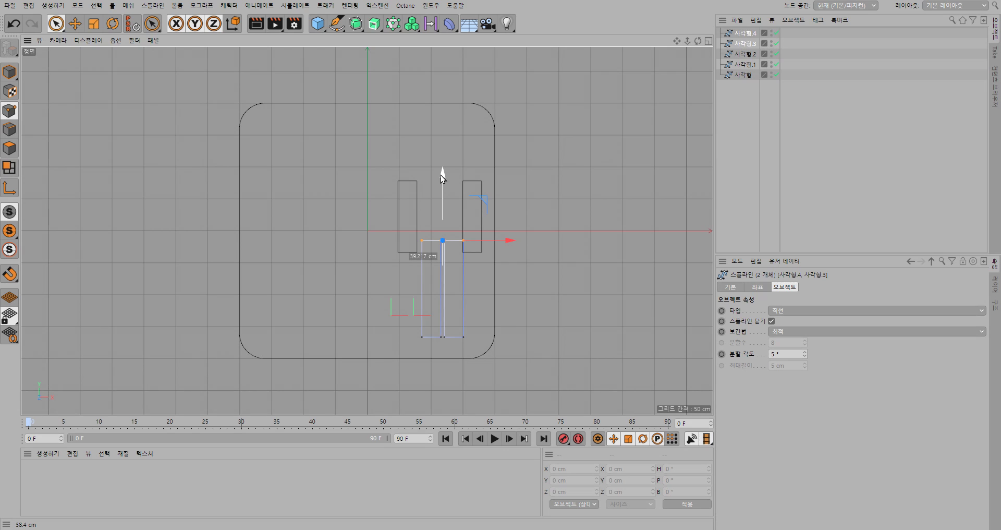
pyautogui.moveTo(440, 174); pyautogui.dragTo(440, 174)
pyautogui.moveTo(442, 173); pyautogui.dragTo(443, 177)
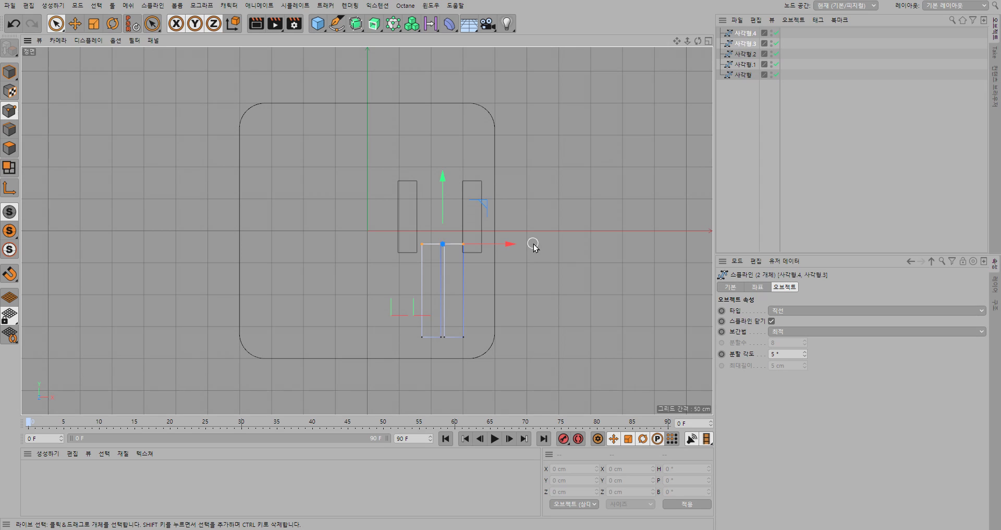
# Move the upper right arm bar outward by about 7 cm to an X position of about 109 cm
pyautogui.click(747, 64)
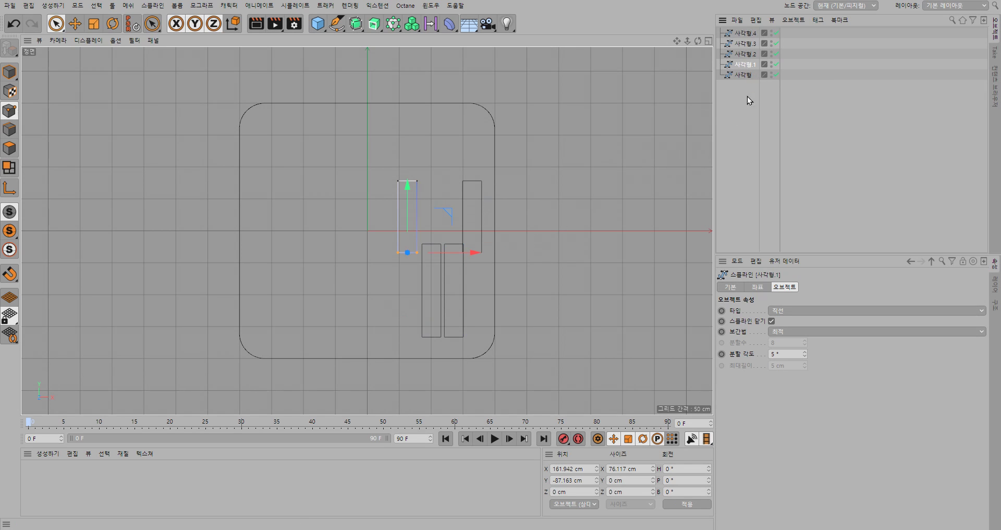
pyautogui.click(744, 75)
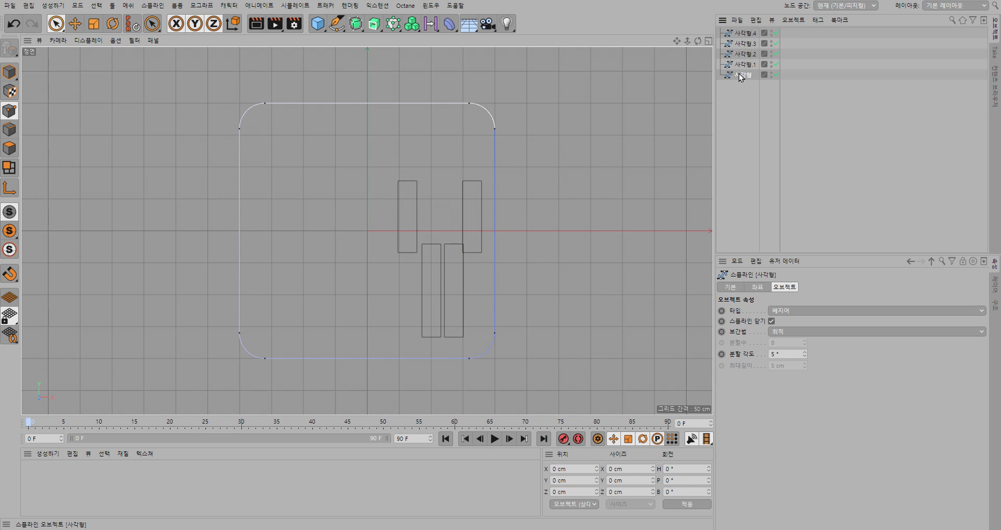
pyautogui.click(746, 53)
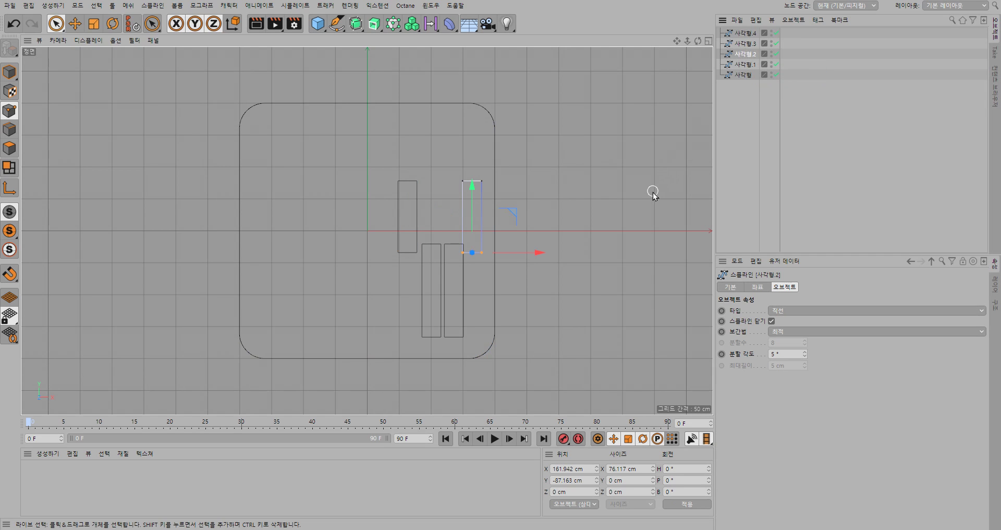
pyautogui.click(9, 72)
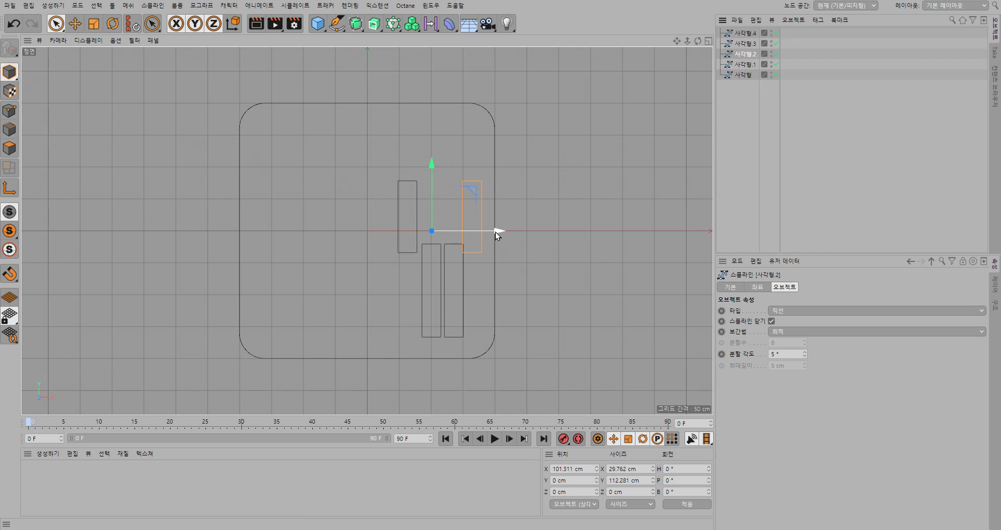
pyautogui.moveTo(496, 232); pyautogui.dragTo(501, 231)
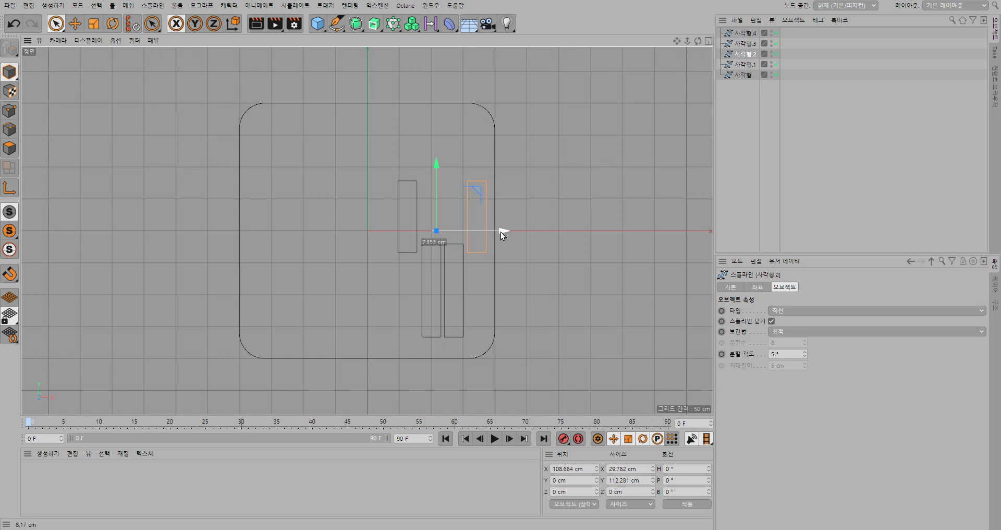
pyautogui.moveTo(500, 232); pyautogui.dragTo(500, 231)
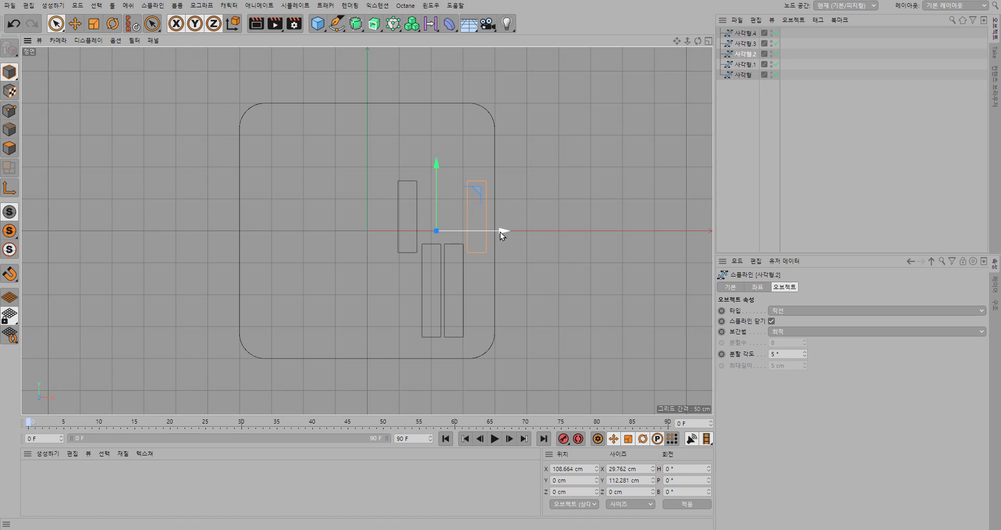
pyautogui.moveTo(503, 231); pyautogui.dragTo(503, 230)
pyautogui.moveTo(502, 230); pyautogui.dragTo(503, 230)
# Copy both leg bars about 121 cm upward, overlapping the tops of the legs, to serve as the torso
pyautogui.click(747, 43)
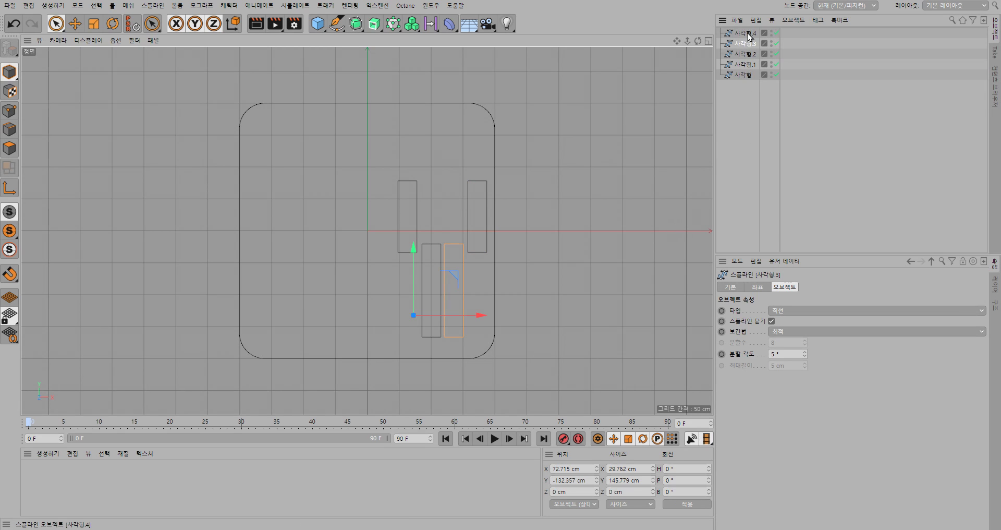
pyautogui.keyDown('ctrl'); pyautogui.click(749, 34); pyautogui.keyUp('ctrl')
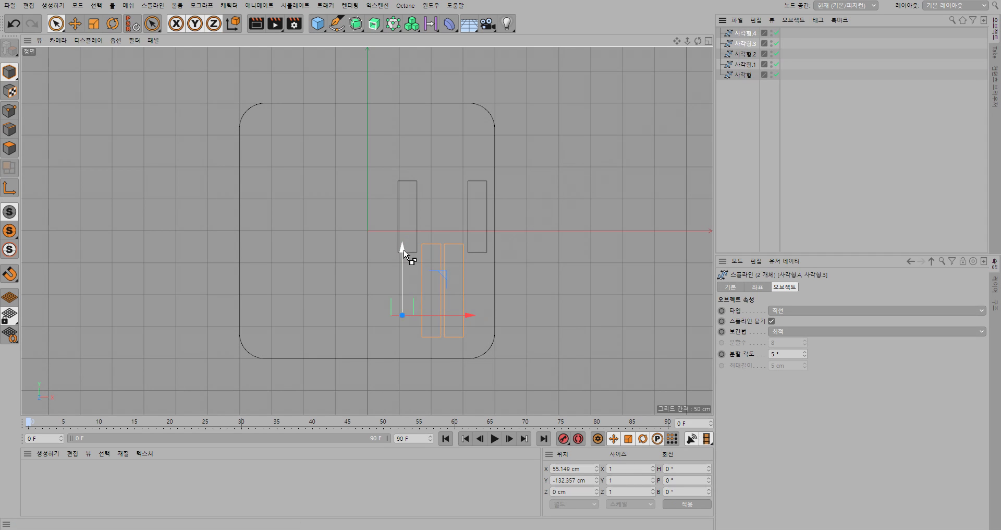
pyautogui.keyDown('ctrl'); pyautogui.moveTo(404, 250); pyautogui.dragTo(397, 174); pyautogui.keyUp('ctrl')
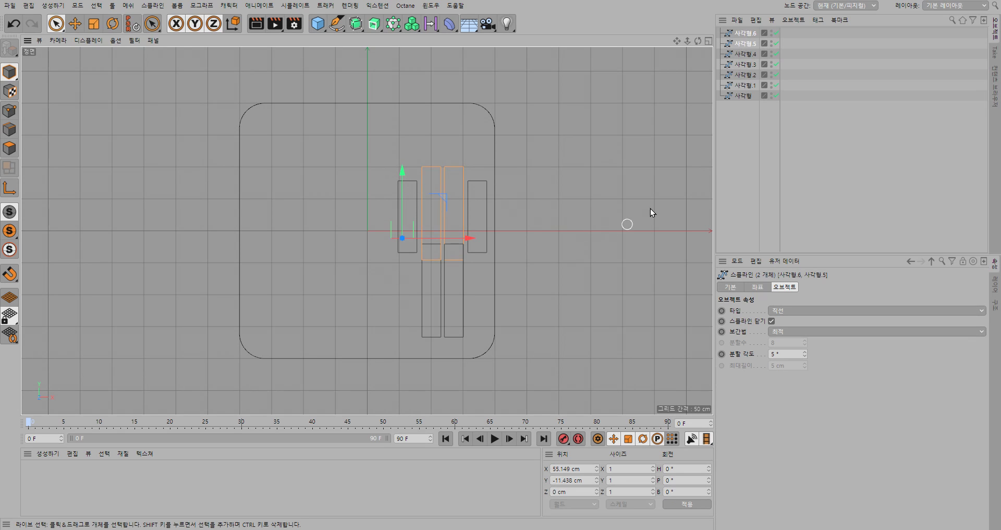
# Widen the left torso bar to about 46 cm by moving its inner side points to overlap the right torso bar
pyautogui.click(744, 45)
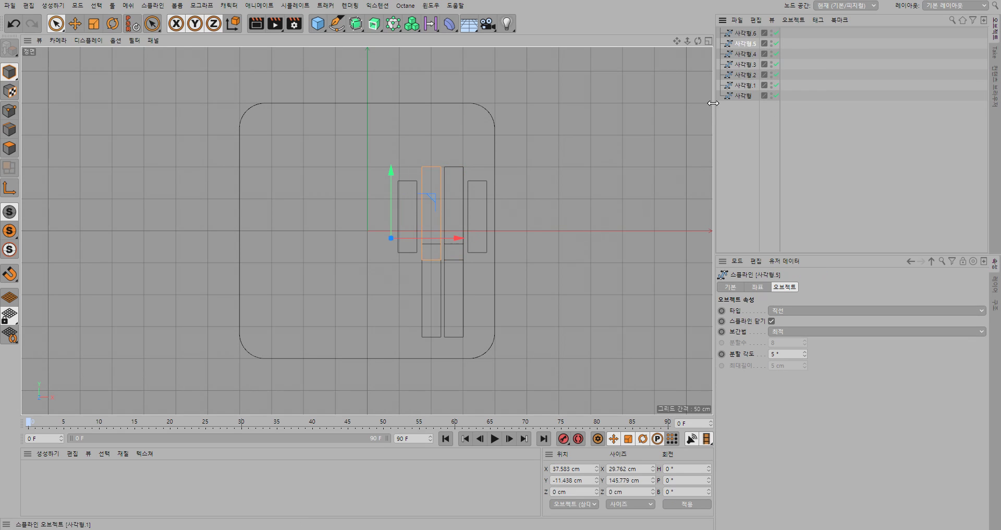
pyautogui.click(7, 111)
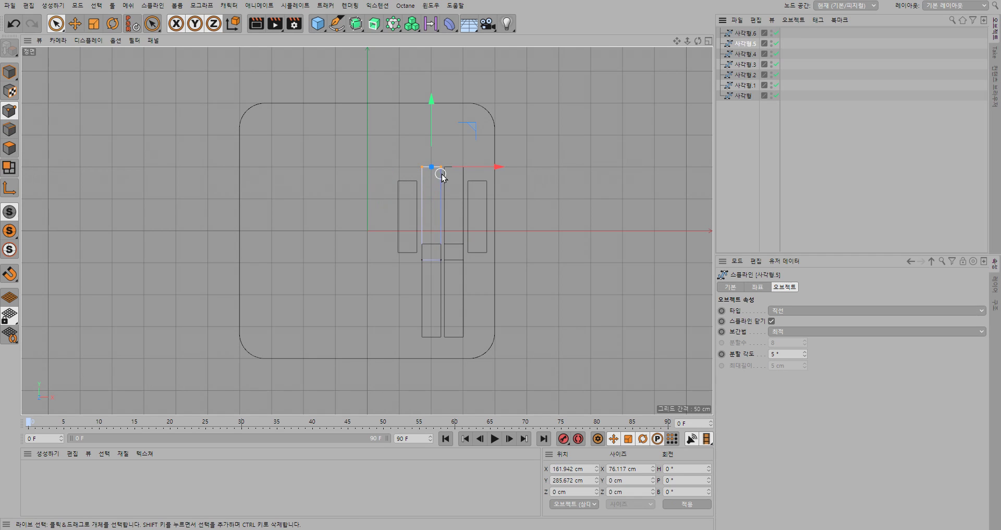
pyautogui.moveTo(442, 184); pyautogui.dragTo(441, 266)
pyautogui.moveTo(508, 212); pyautogui.dragTo(518, 214)
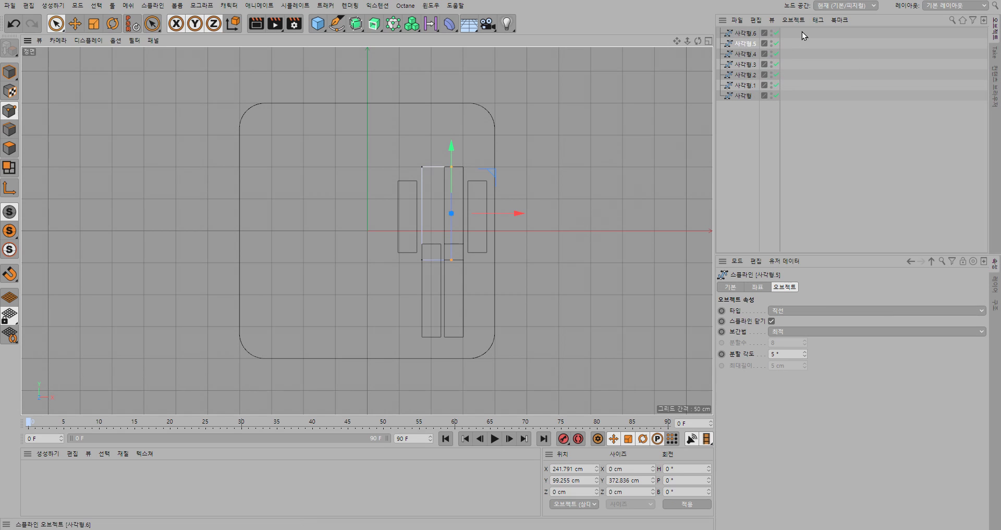
# Try to merge the two torso bars with Spline Union while in point mode, and undo it
pyautogui.moveTo(802, 32); pyautogui.dragTo(741, 46)
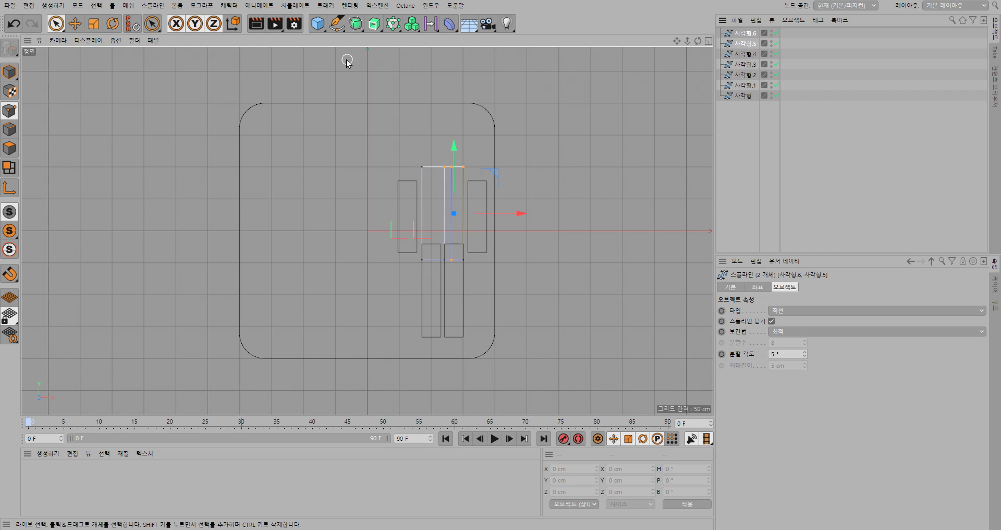
pyautogui.click(336, 29)
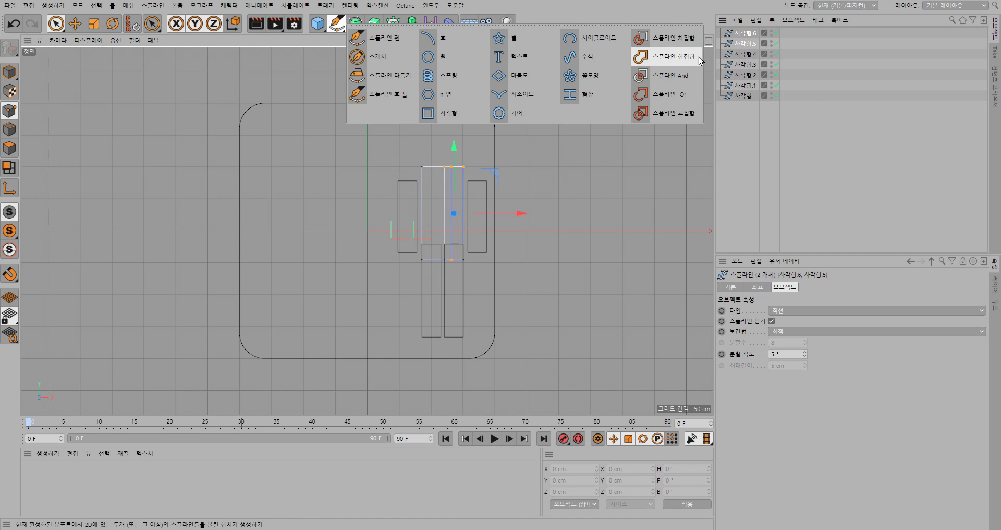
pyautogui.click(671, 46)
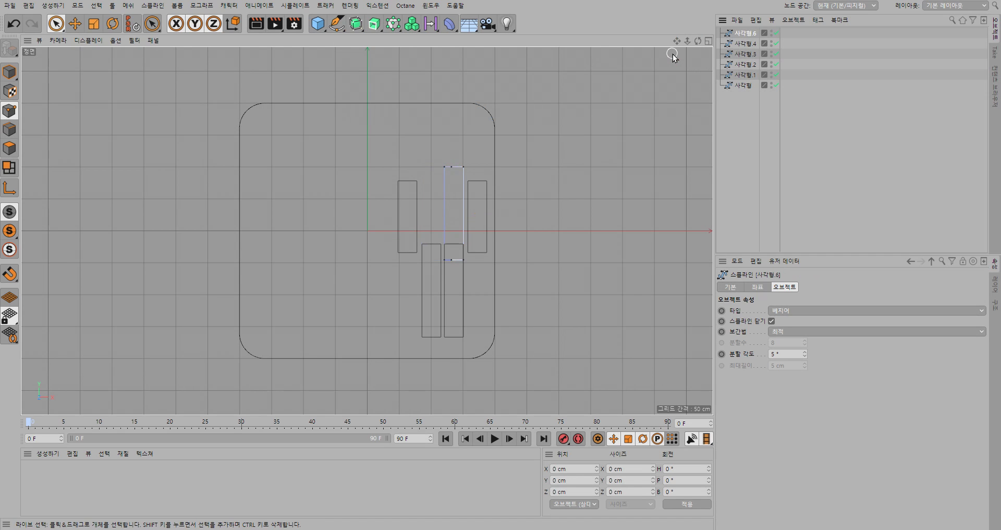
pyautogui.hotkey('ctrl', 'z')
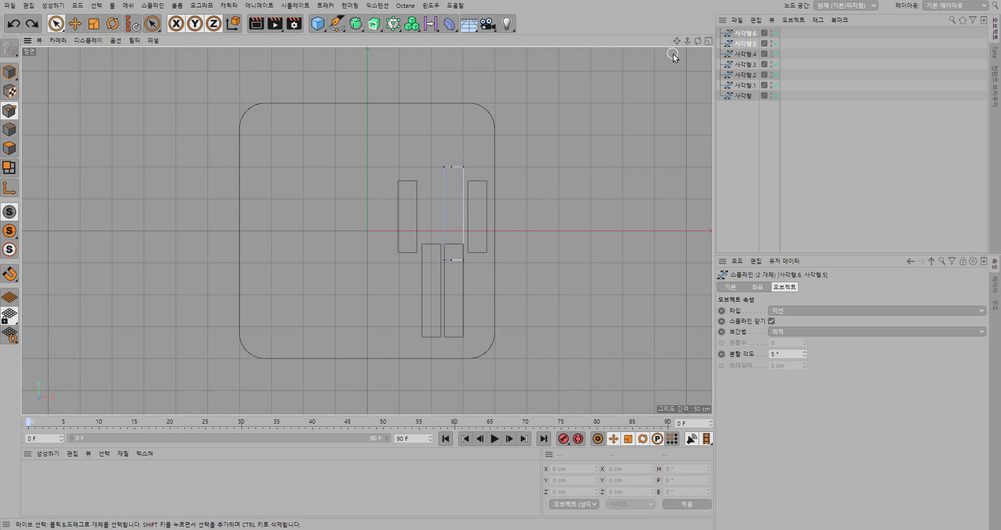
# Return to model mode, retry Spline Union on the two torso bars, and undo it
pyautogui.click(11, 77)
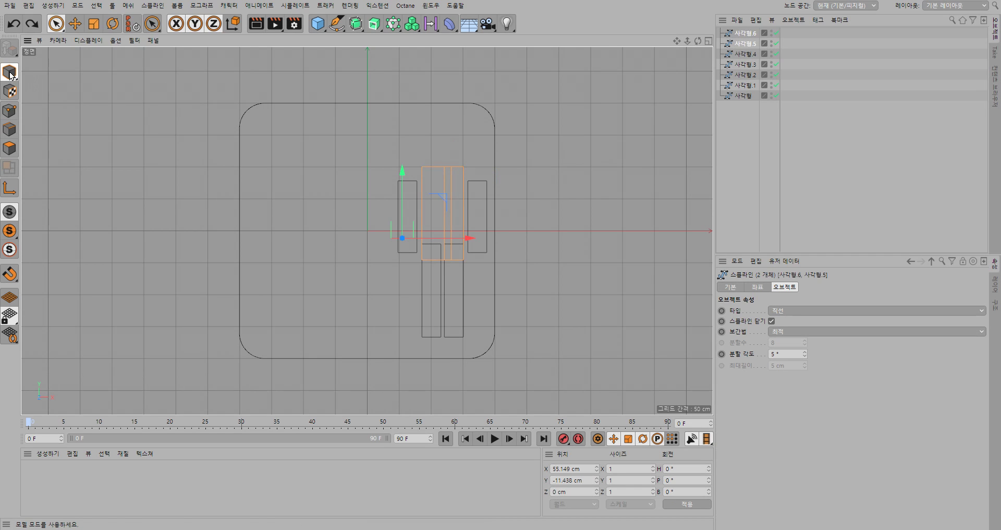
pyautogui.click(806, 39)
pyautogui.moveTo(806, 33); pyautogui.dragTo(729, 47)
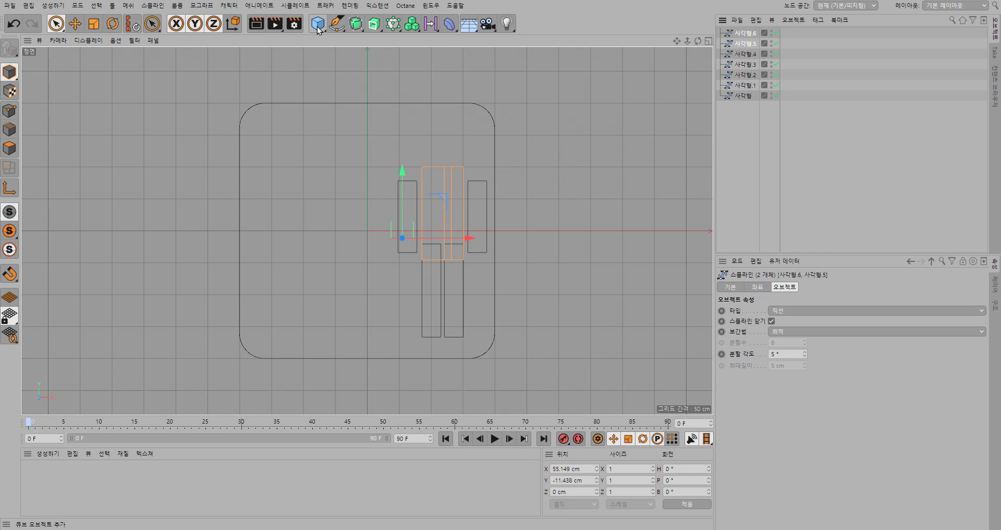
pyautogui.click(343, 27)
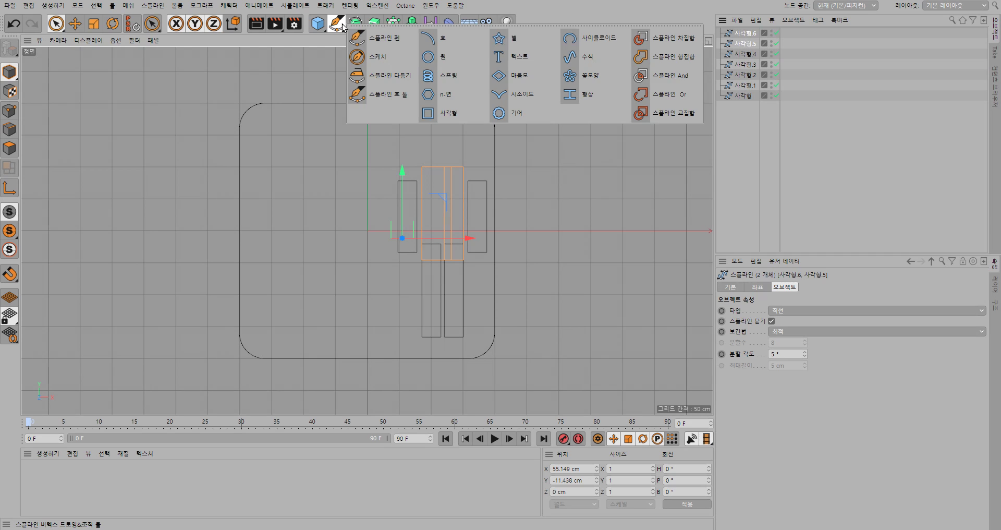
pyautogui.click(677, 58)
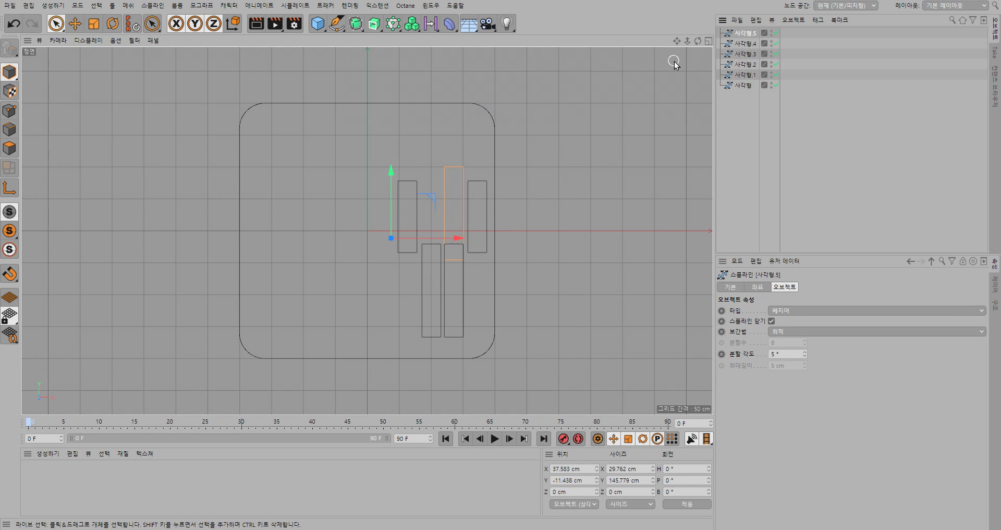
pyautogui.hotkey('ctrl', 'z')
# Reselect the two torso bars in the viewport, try Spline Union once more, and undo the result
pyautogui.click(616, 158)
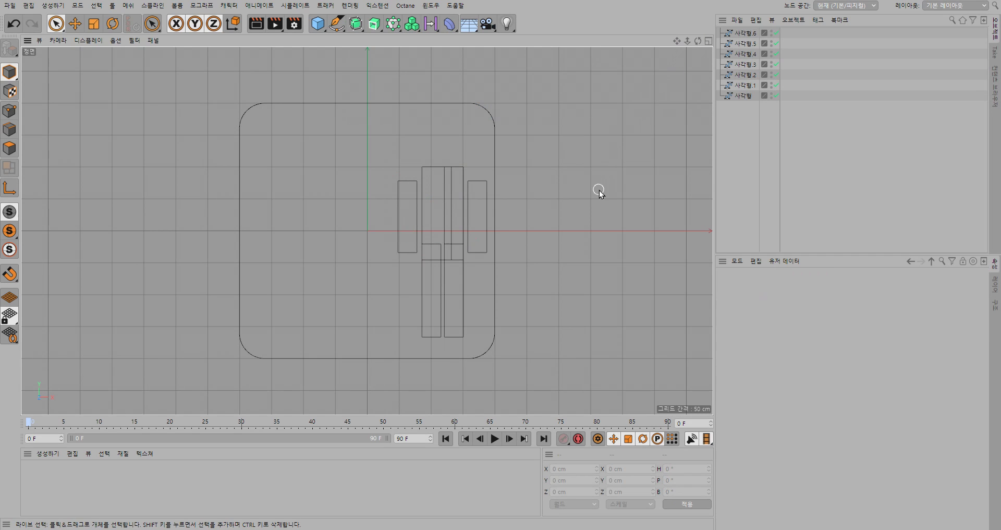
pyautogui.click(443, 199)
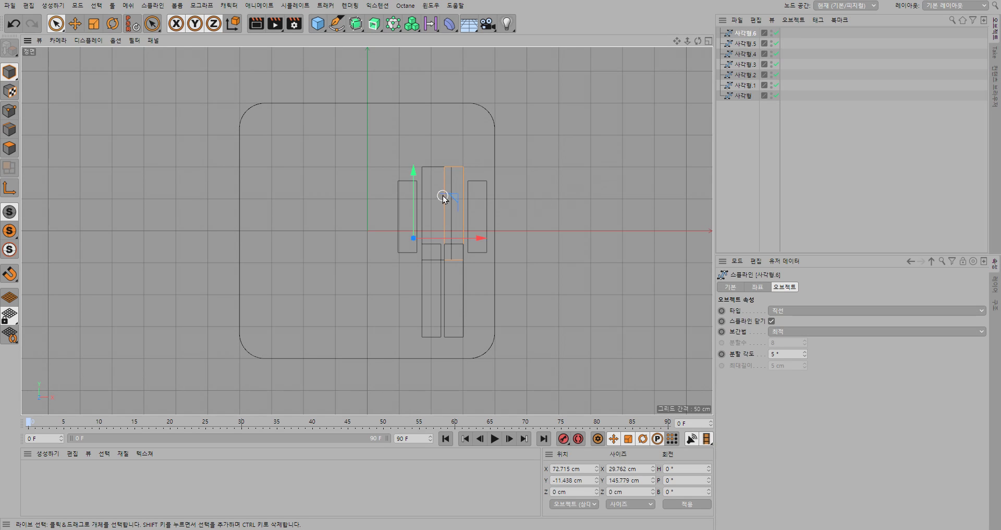
pyautogui.keyDown('shift'); pyautogui.click(428, 169); pyautogui.keyUp('shift')
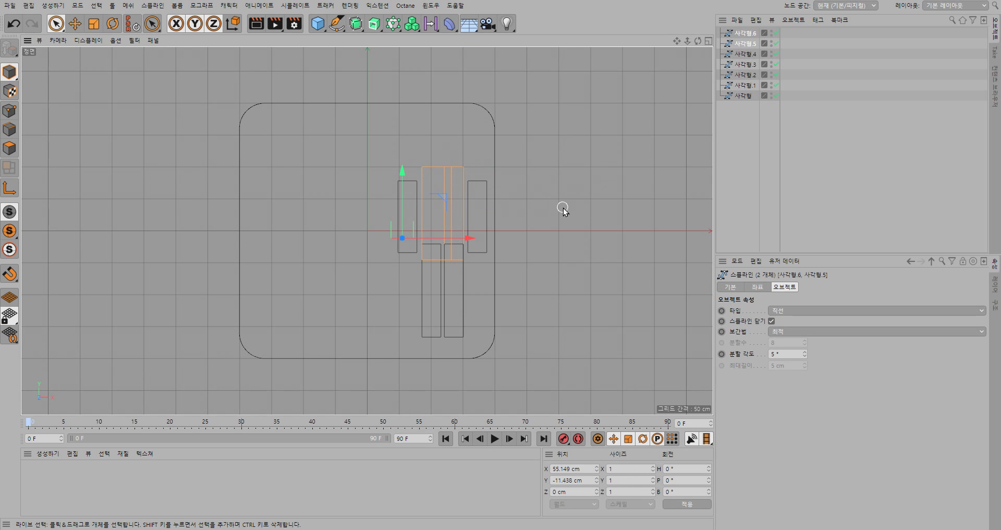
pyautogui.click(338, 25)
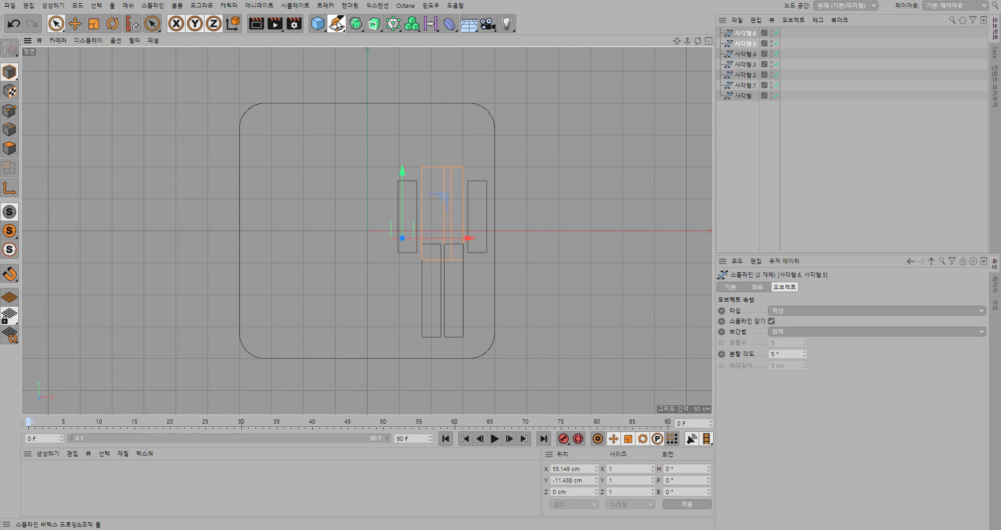
pyautogui.click(649, 57)
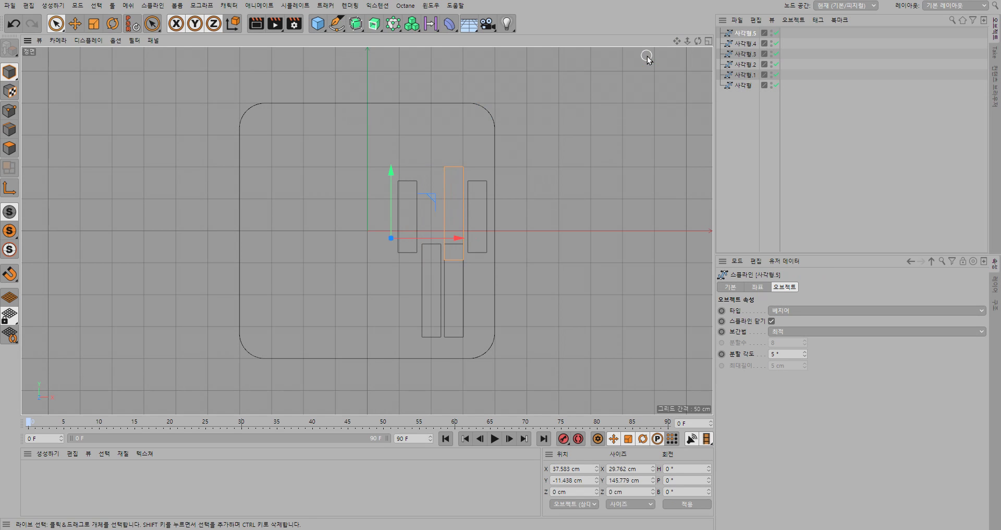
pyautogui.hotkey('ctrl', 'z')
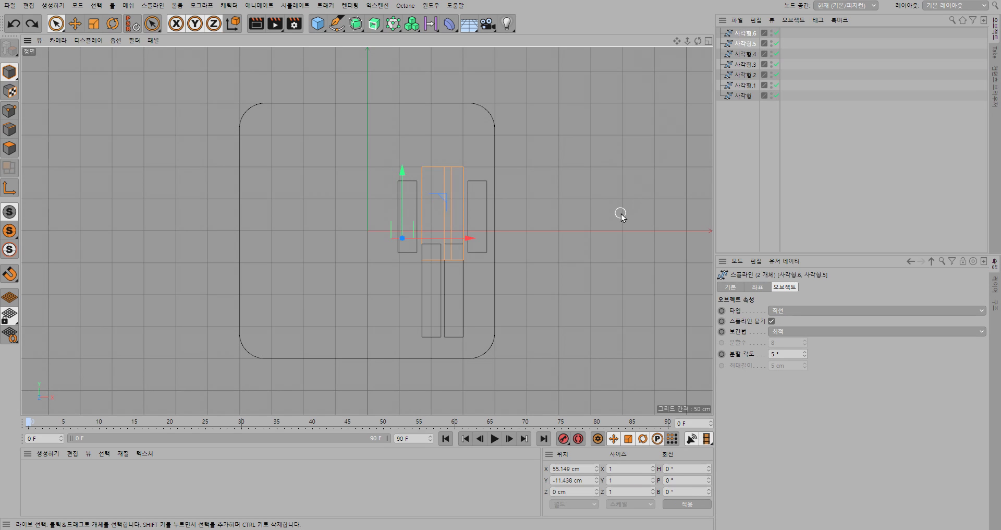
# Try to merge both torso bars and both leg bars together with Spline Union, and undo it
pyautogui.click(612, 233)
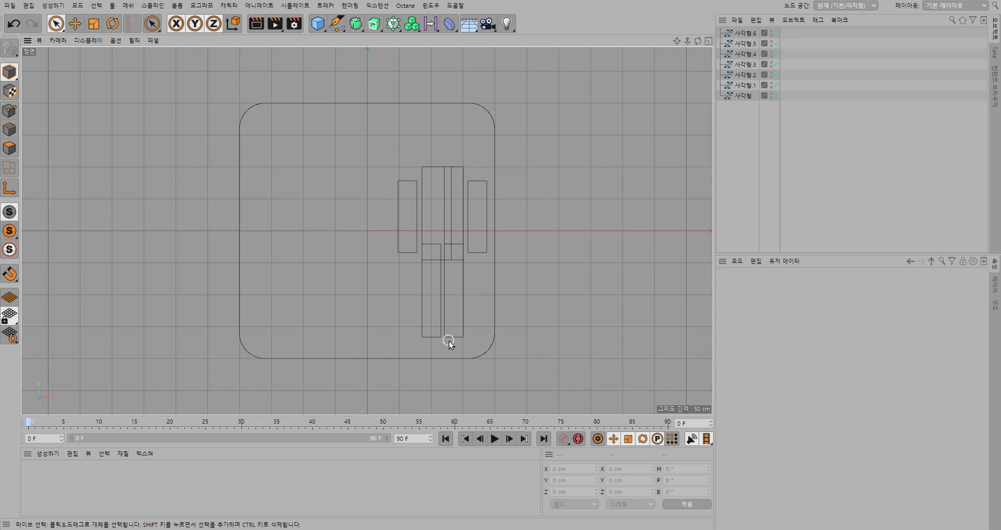
pyautogui.moveTo(449, 340)
pyautogui.mouseDown()
pyautogui.moveTo(445, 236)
pyautogui.moveTo(542, 272)
pyautogui.mouseUp()
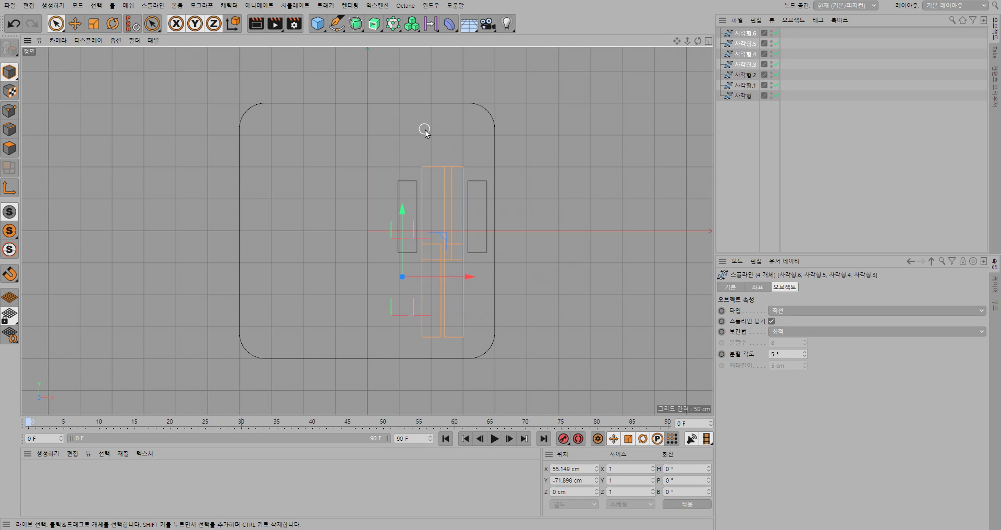
pyautogui.click(337, 24)
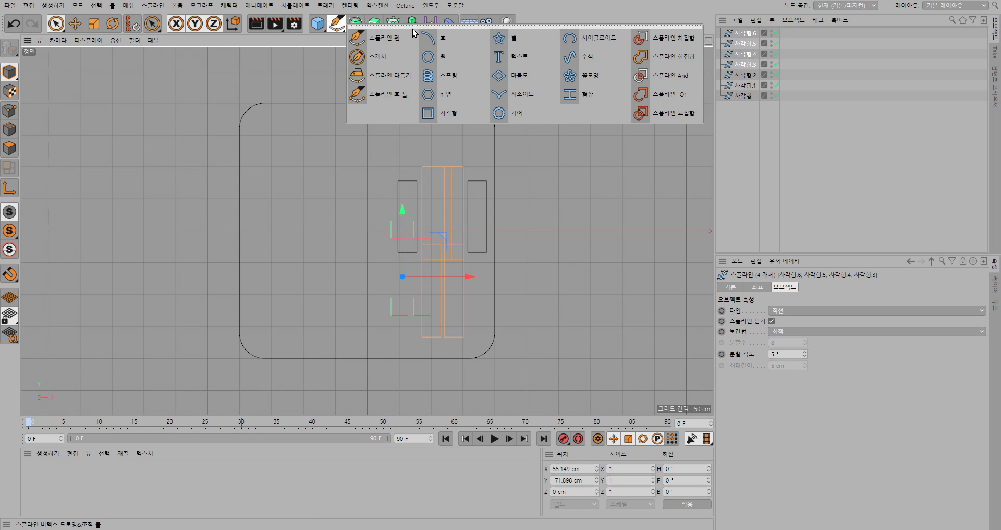
pyautogui.click(673, 58)
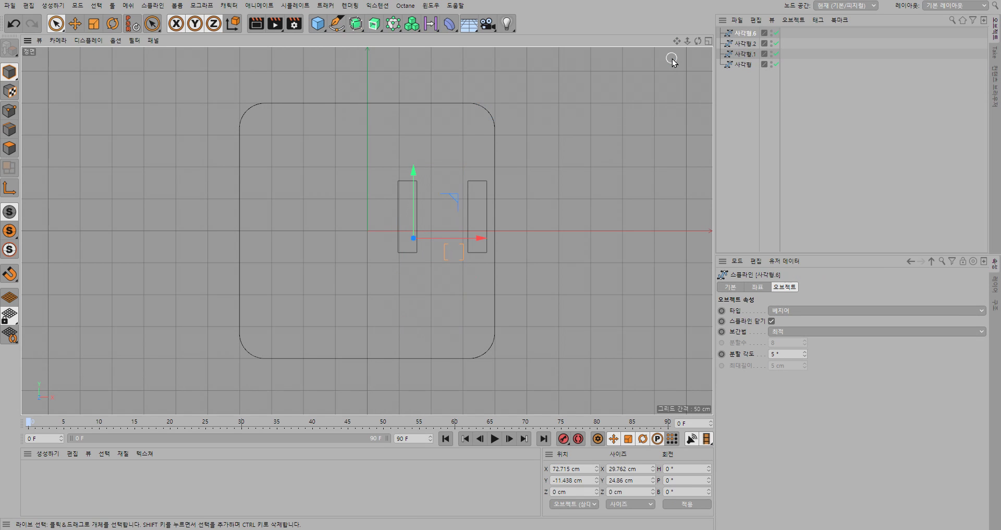
pyautogui.hotkey('ctrl', 'z')
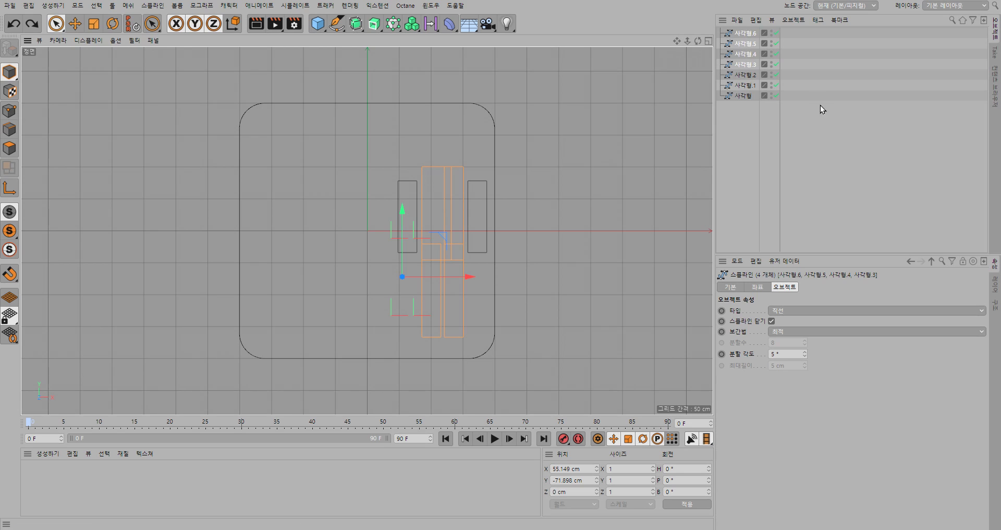
# Group the two torso bars and the two leg bars under one null object
pyautogui.click(830, 153)
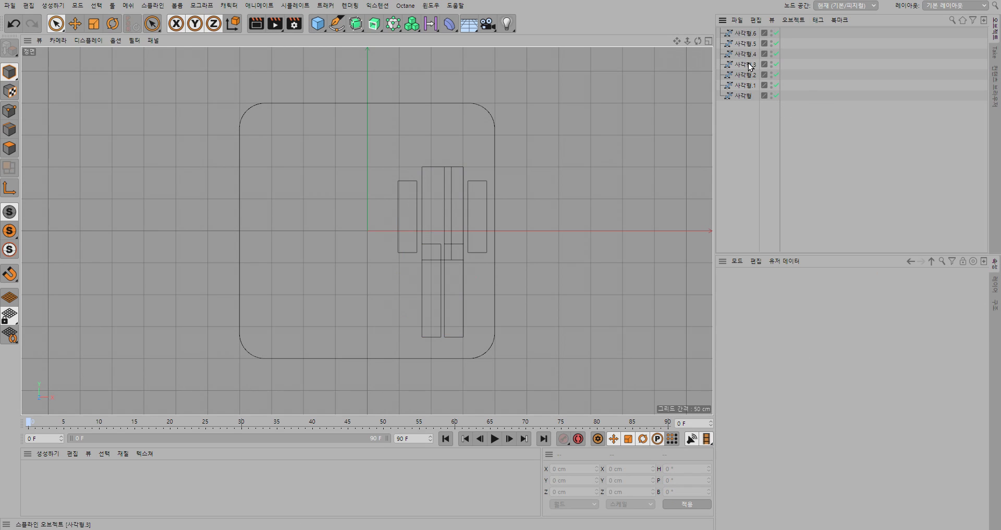
pyautogui.click(806, 41)
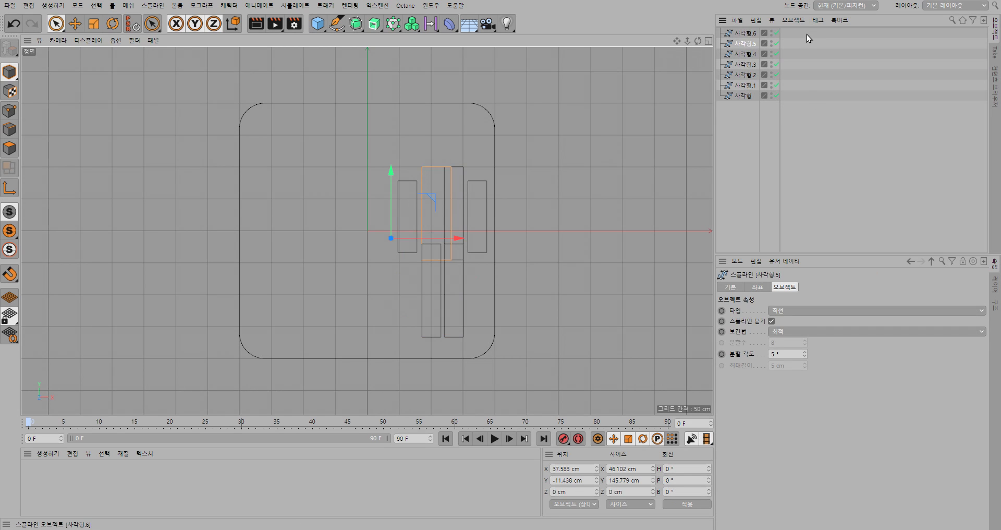
pyautogui.moveTo(807, 34); pyautogui.dragTo(738, 79)
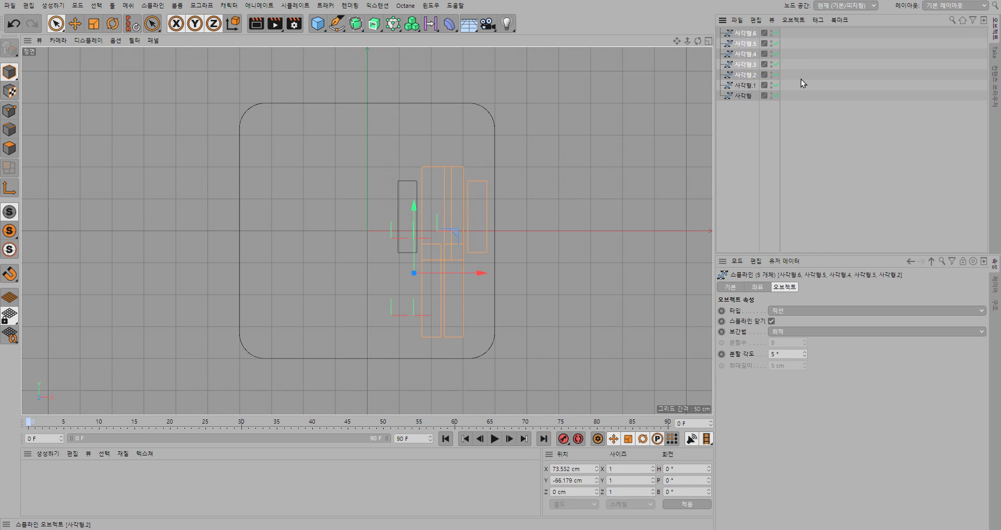
pyautogui.click(798, 79)
pyautogui.click(746, 64)
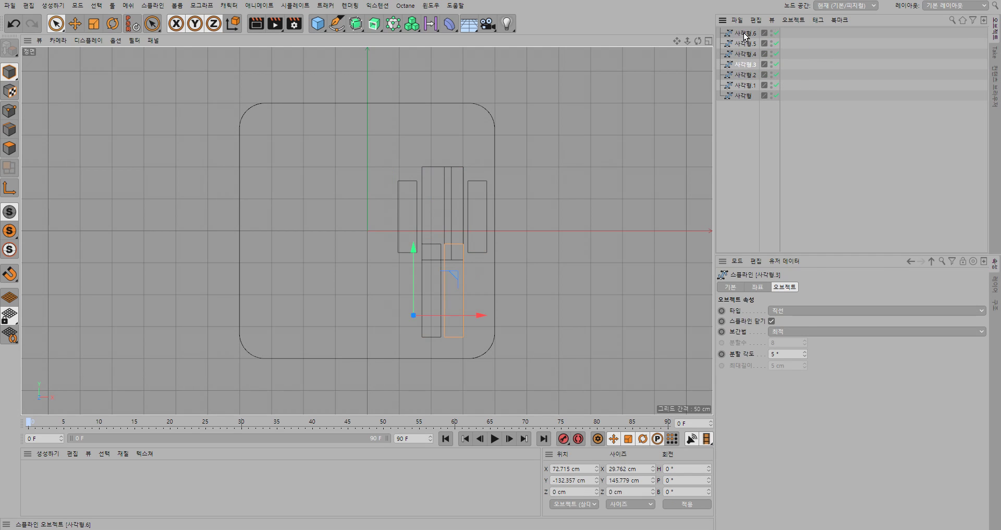
pyautogui.keyDown('shift'); pyautogui.click(745, 34); pyautogui.keyUp('shift')
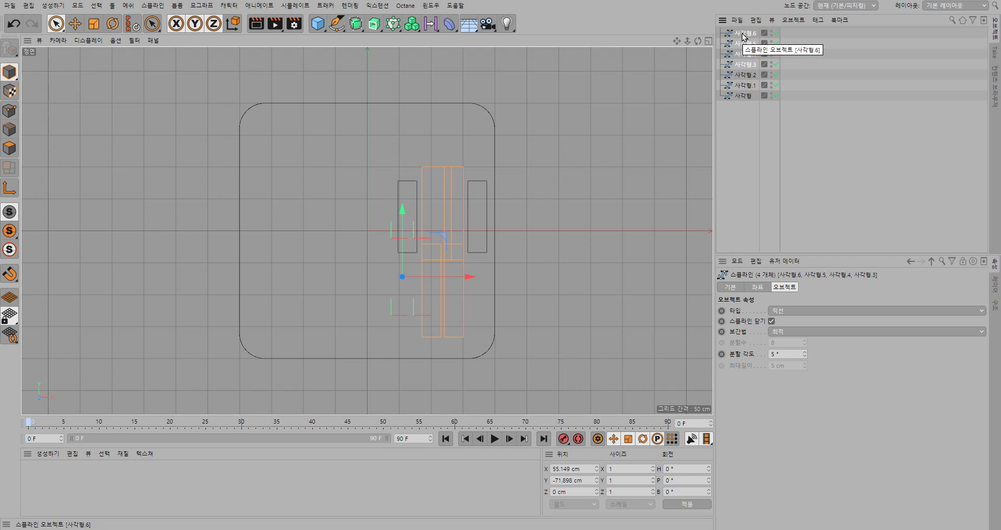
pyautogui.hotkey('alt', 'g')
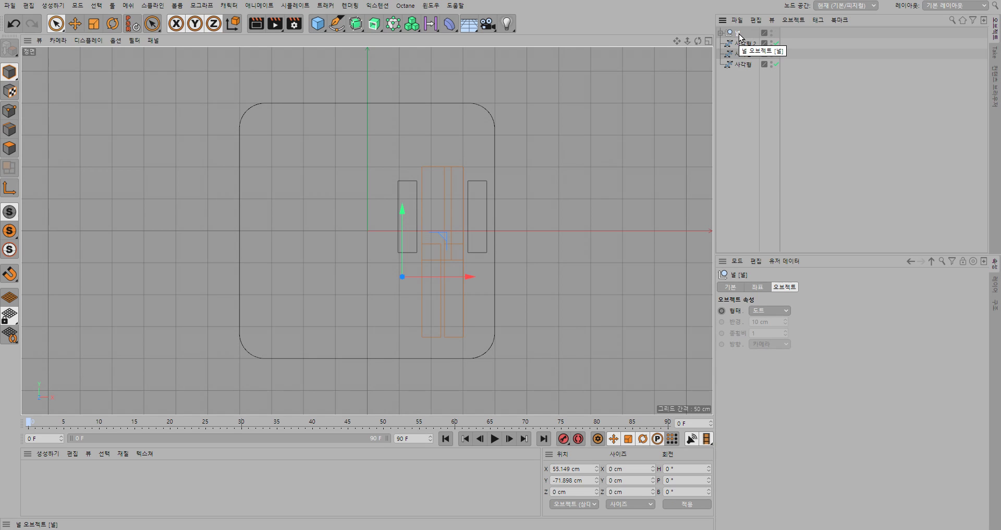
# Try Current State to Object on the torso and leg group, and remove the resulting copy
pyautogui.rightClick(741, 37)
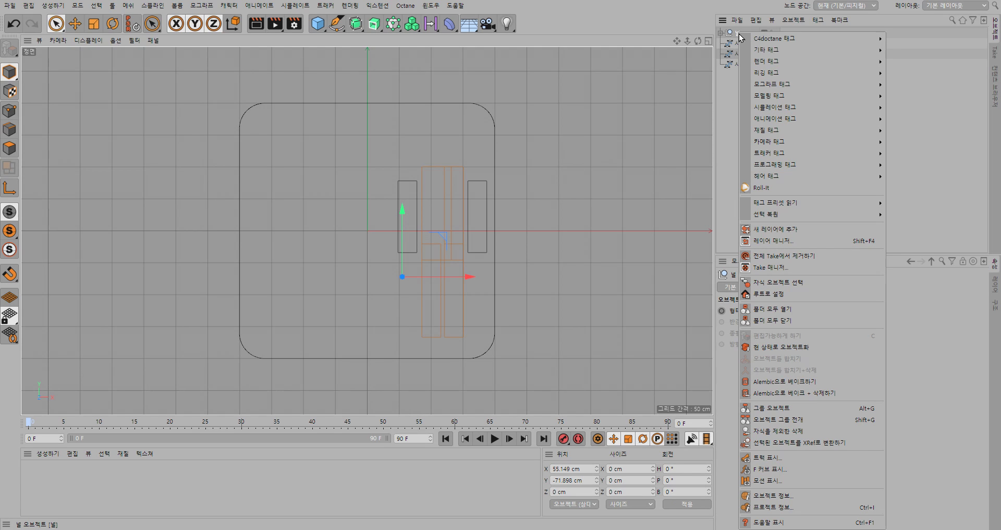
pyautogui.click(799, 347)
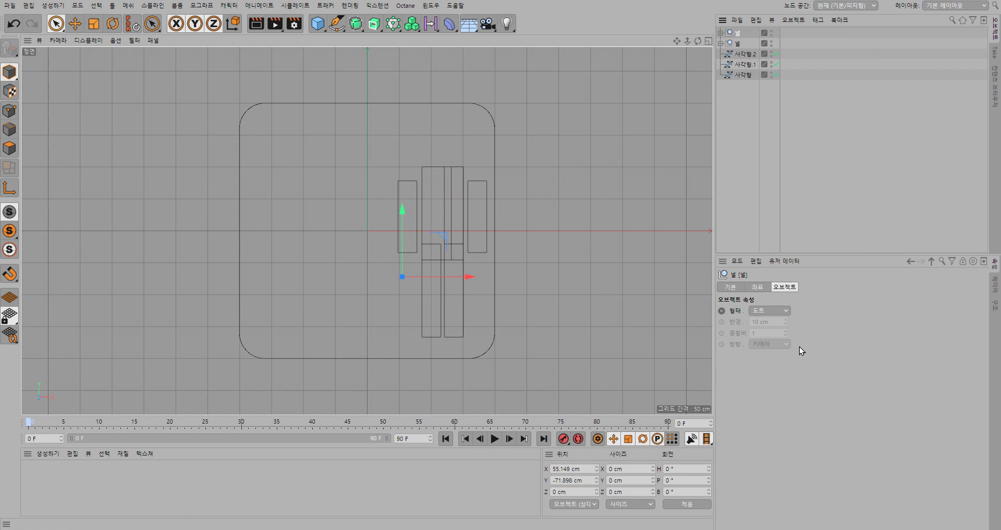
pyautogui.press('Delete')
# Merge the four torso and leg splines inside the null into one spline with Connect Objects + Delete
pyautogui.click(739, 35)
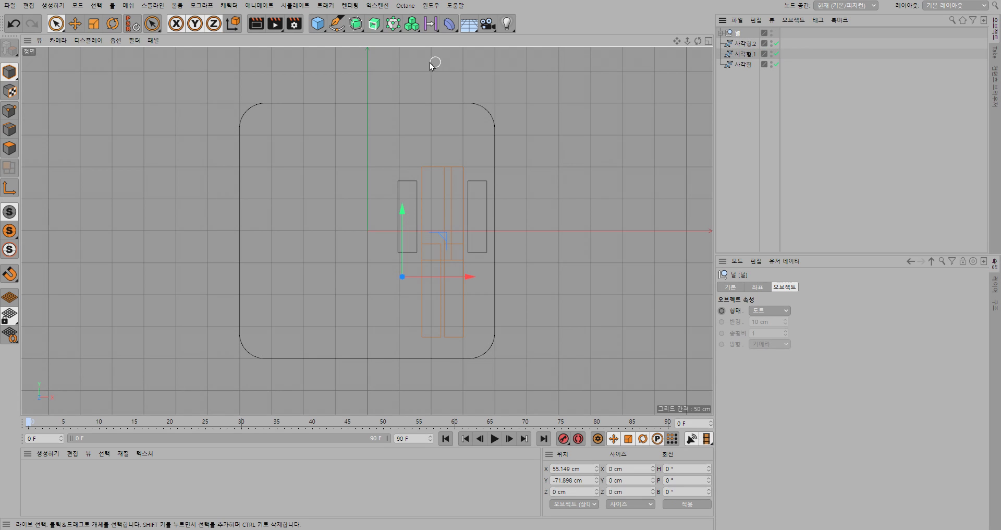
pyautogui.click(337, 23)
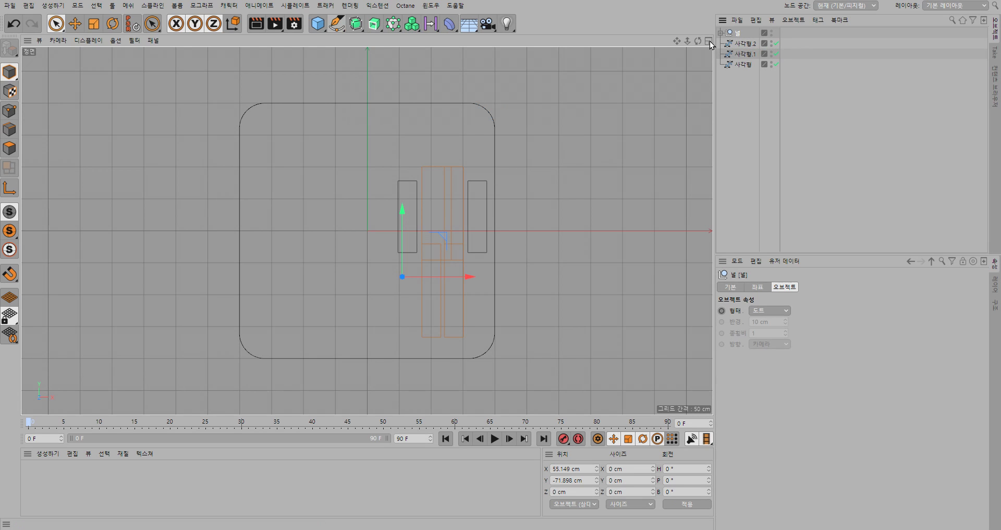
pyautogui.hotkey('ctrl', 'v')
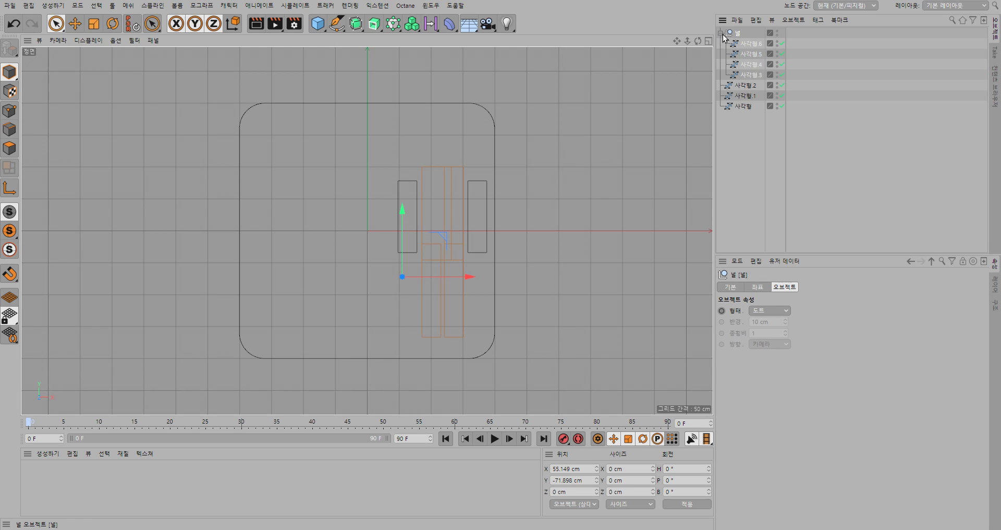
pyautogui.moveTo(831, 44); pyautogui.dragTo(736, 68)
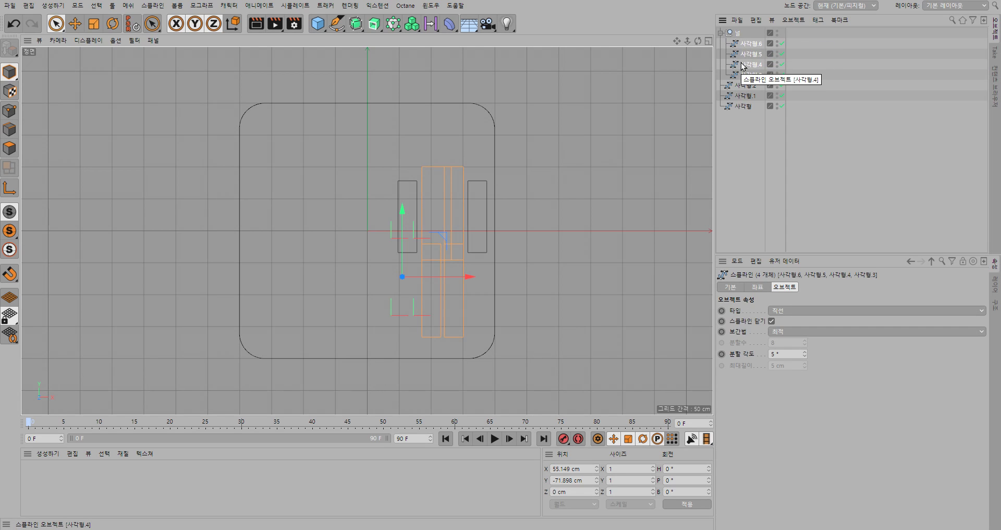
pyautogui.rightClick(743, 66)
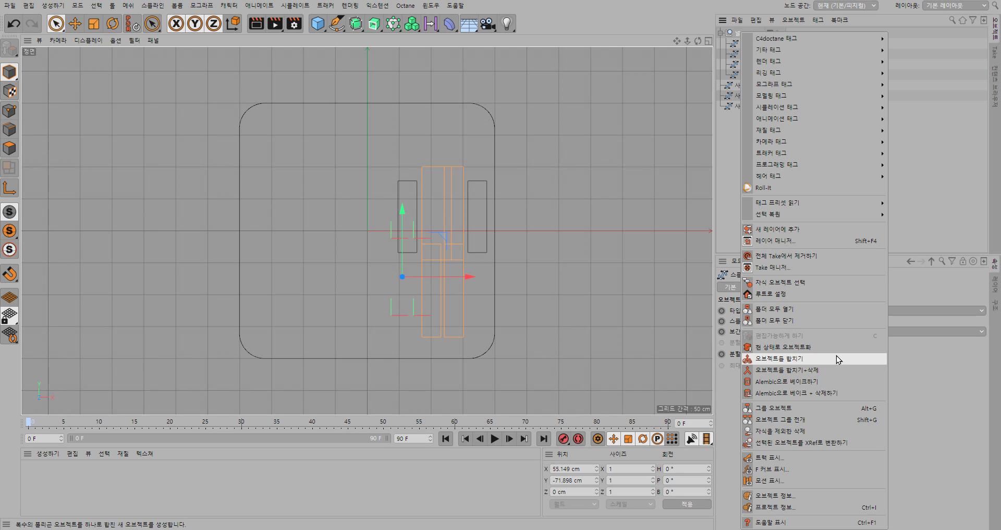
pyautogui.click(835, 368)
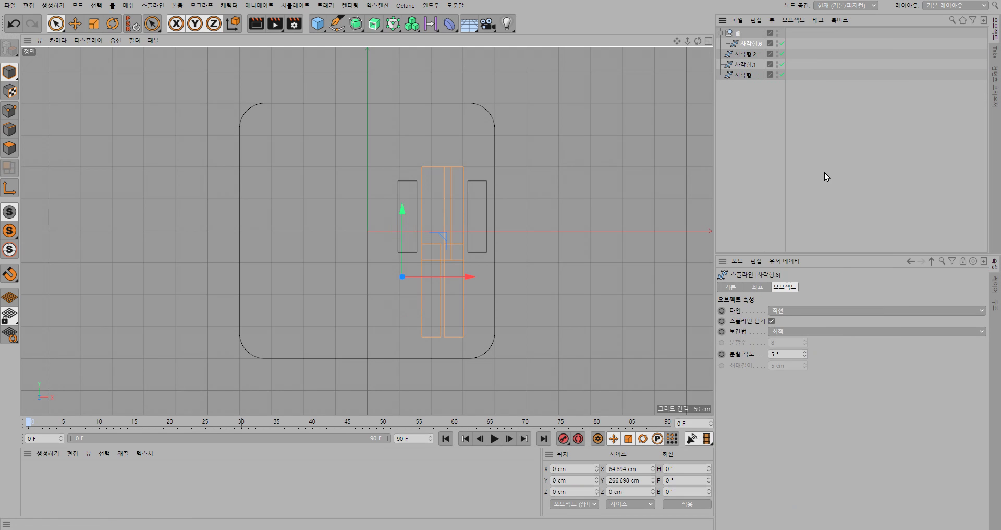
pyautogui.rightClick(747, 45)
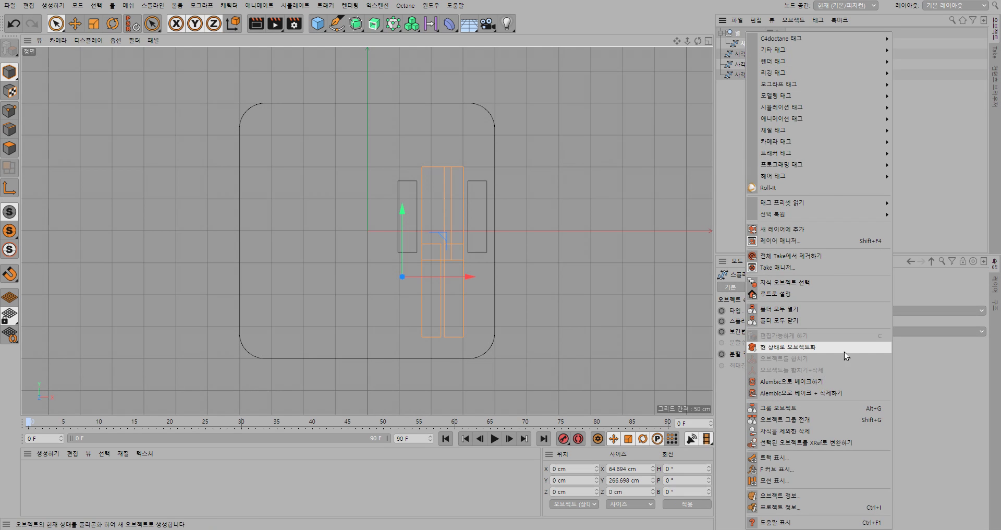
pyautogui.click(737, 45)
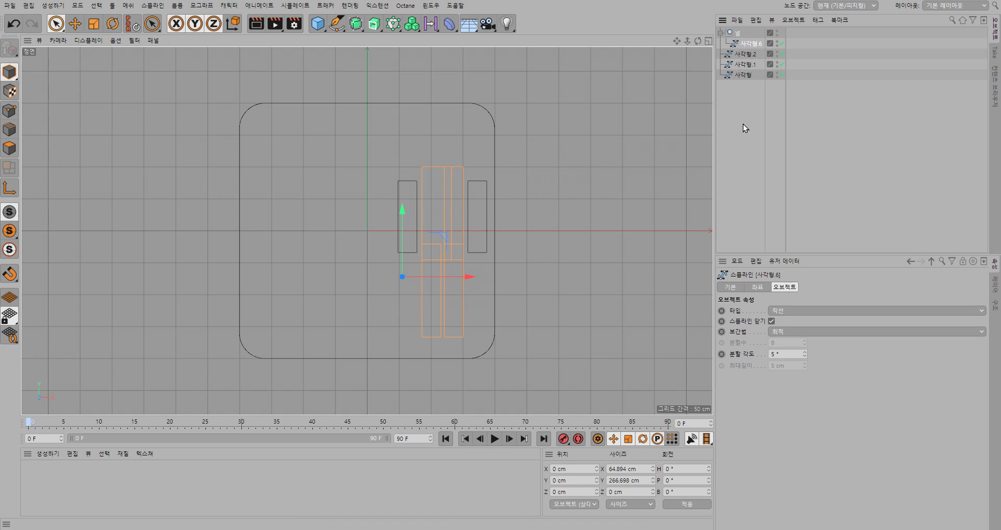
pyautogui.rightClick(752, 44)
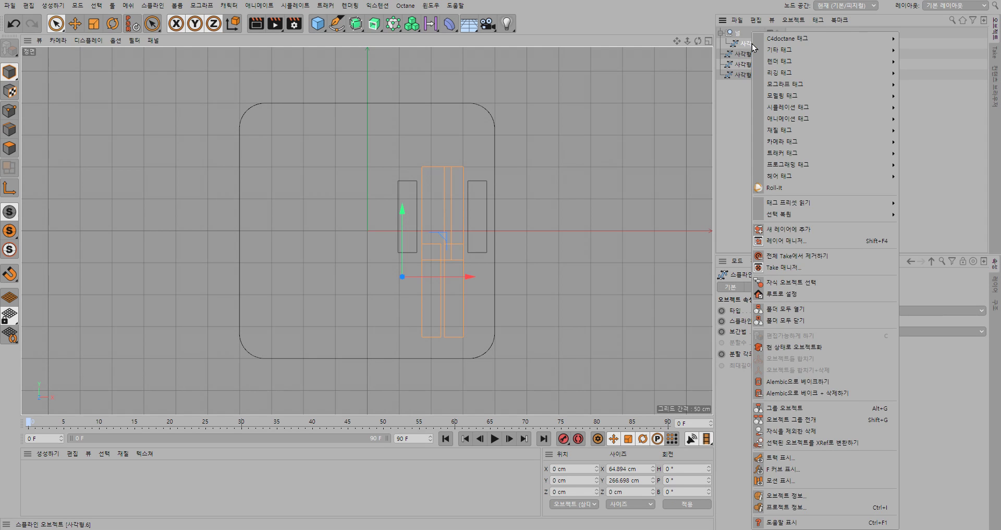
pyautogui.click(448, 154)
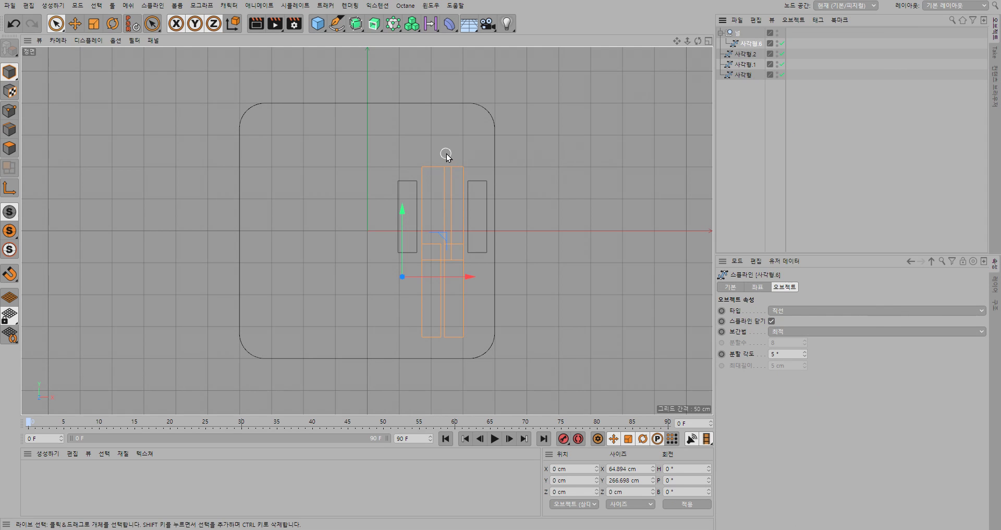
pyautogui.rightClick(477, 150)
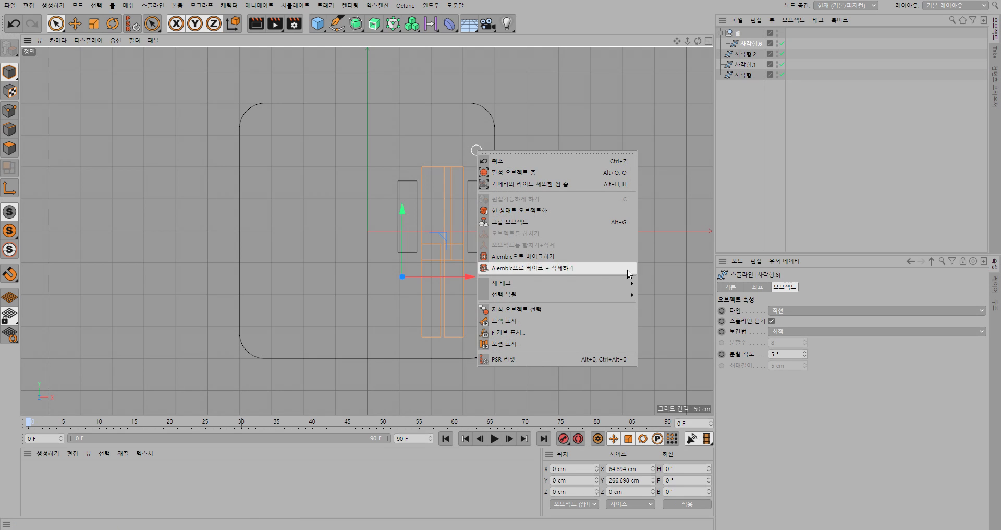
pyautogui.click(674, 220)
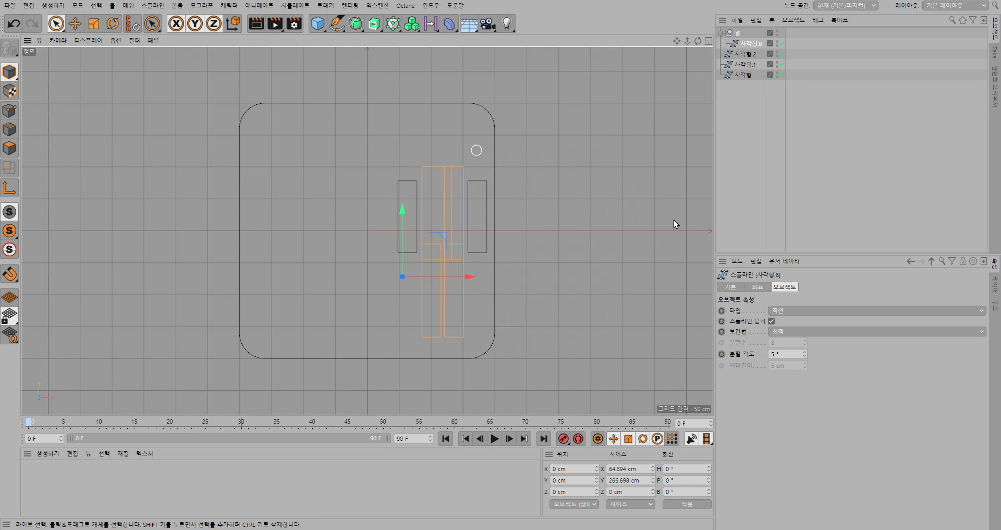
pyautogui.rightClick(446, 222)
pyautogui.click(551, 187)
pyautogui.rightClick(550, 187)
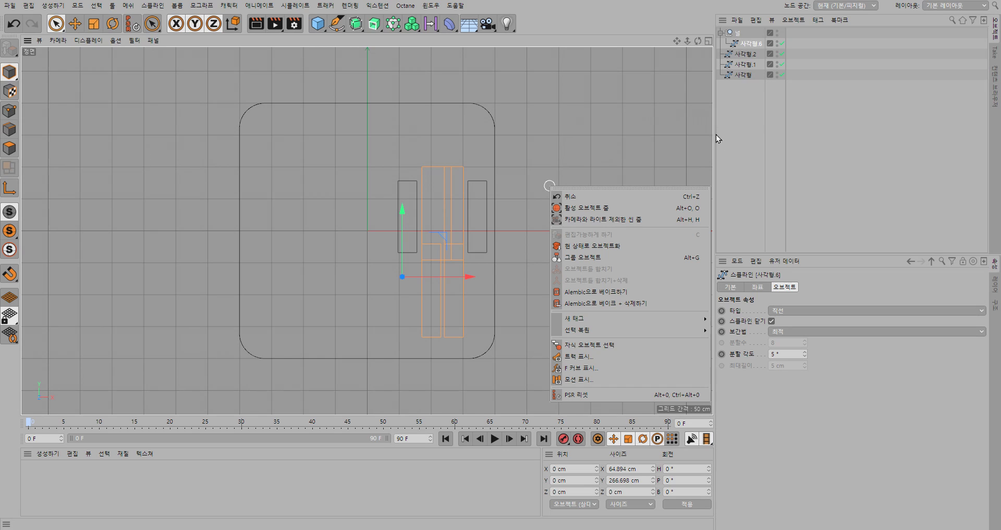
# Undo the connection and the grouping of the torso and leg bars, back to four separate ungrouped splines
pyautogui.click(751, 44)
pyautogui.hotkey('ctrl', 'z')
pyautogui.hotkey('ctrl', 'z')
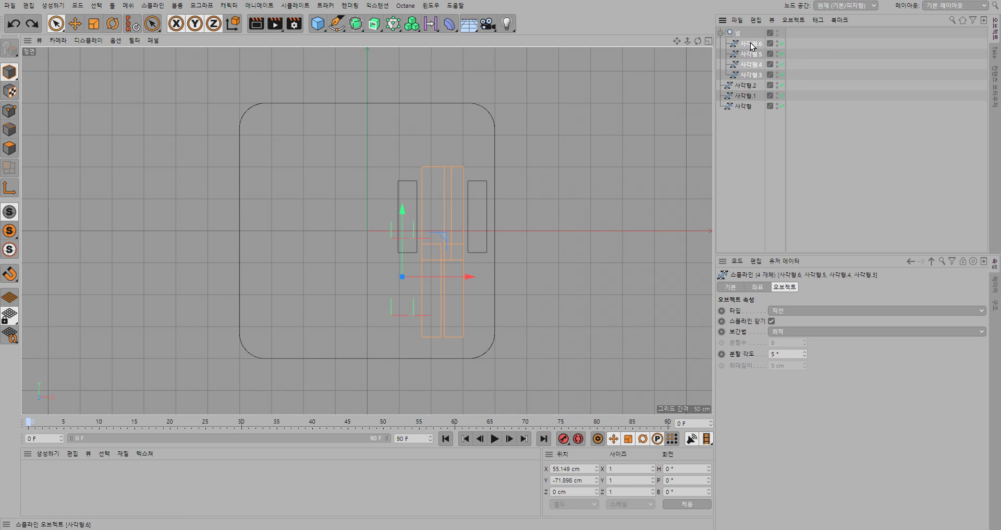
pyautogui.hotkey('alt', 'g')
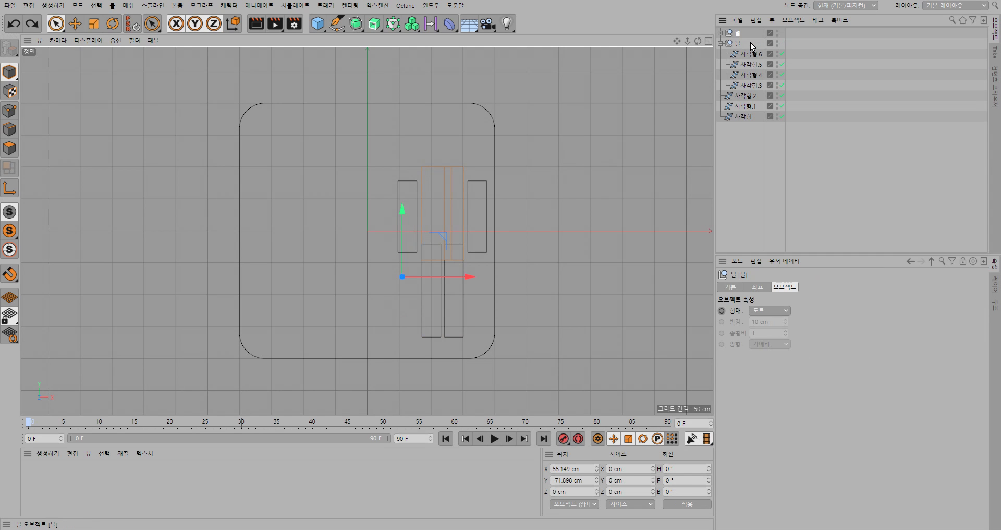
pyautogui.hotkey('ctrl', 'z')
pyautogui.hotkey('ctrl', 'z')
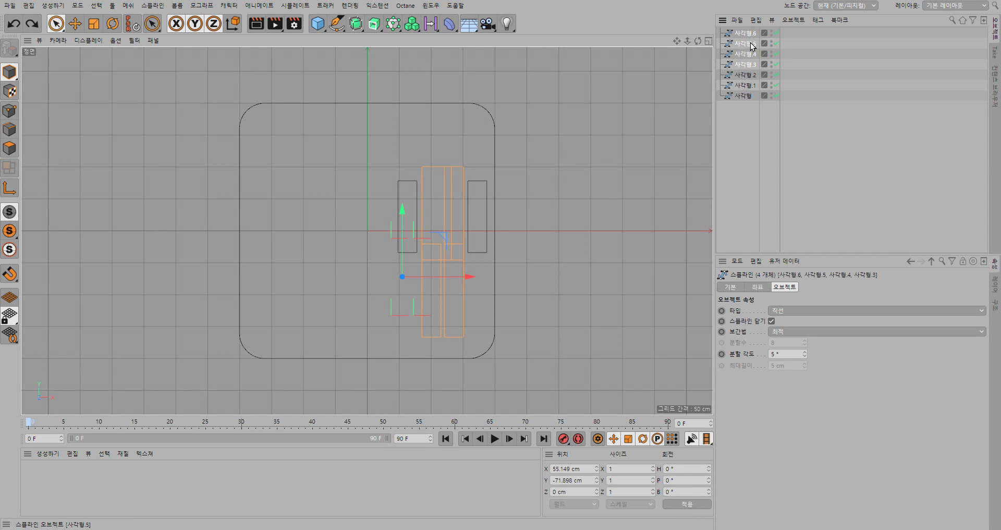
pyautogui.click(853, 54)
pyautogui.click(745, 64)
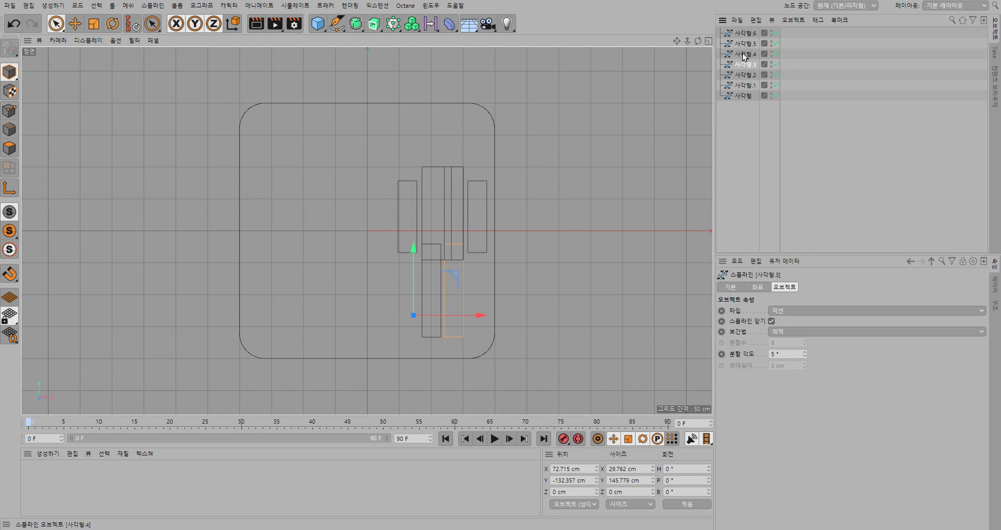
pyautogui.click(745, 54)
pyautogui.click(745, 44)
pyautogui.click(744, 32)
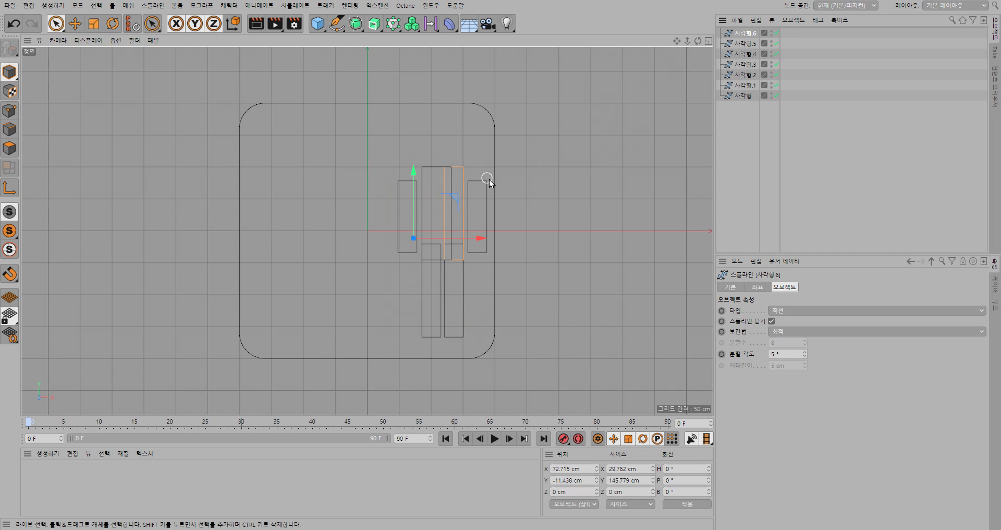
# Duplicate the arm bar nearest the vertical axis about 102 cm upward
pyautogui.click(404, 185)
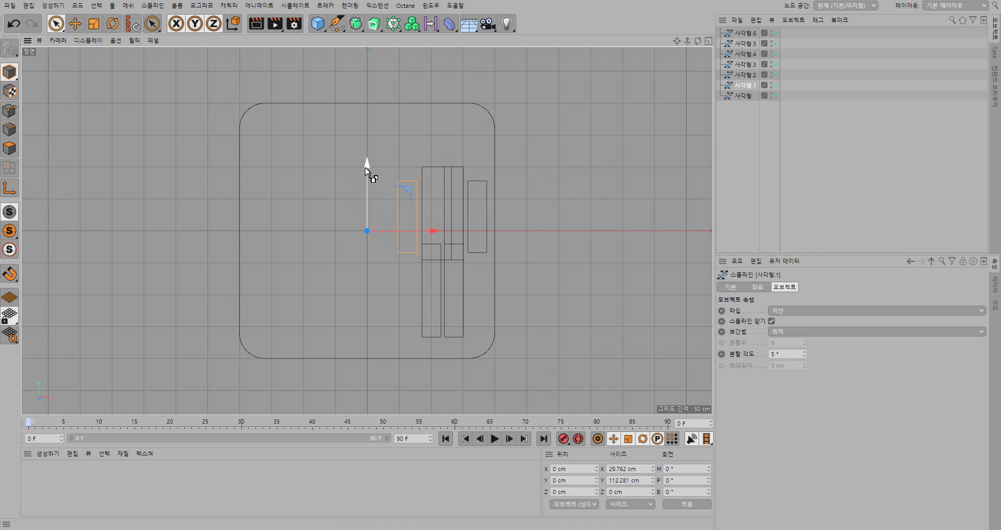
pyautogui.keyDown('ctrl'); pyautogui.moveTo(369, 172); pyautogui.dragTo(370, 102); pyautogui.keyUp('ctrl')
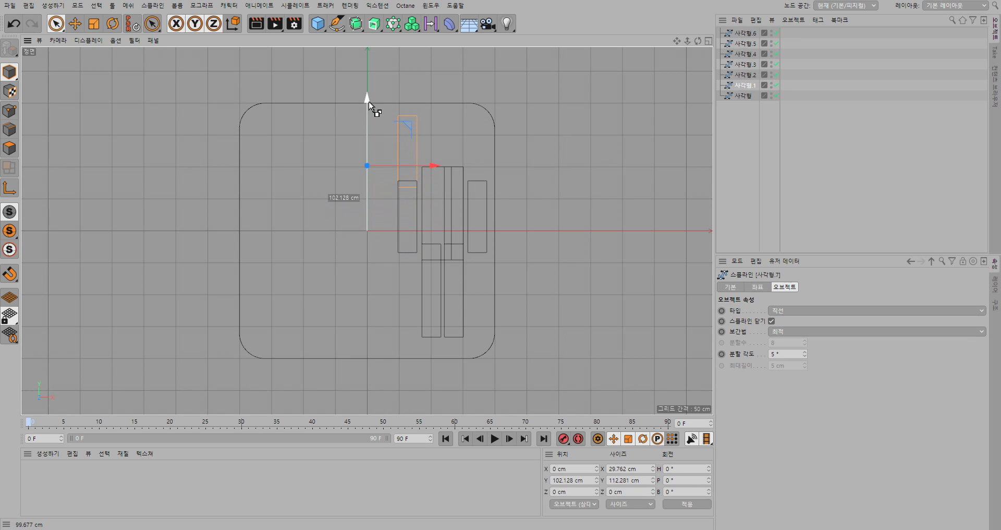
pyautogui.keyDown('ctrl'); pyautogui.moveTo(369, 102); pyautogui.dragTo(369, 102); pyautogui.keyUp('ctrl')
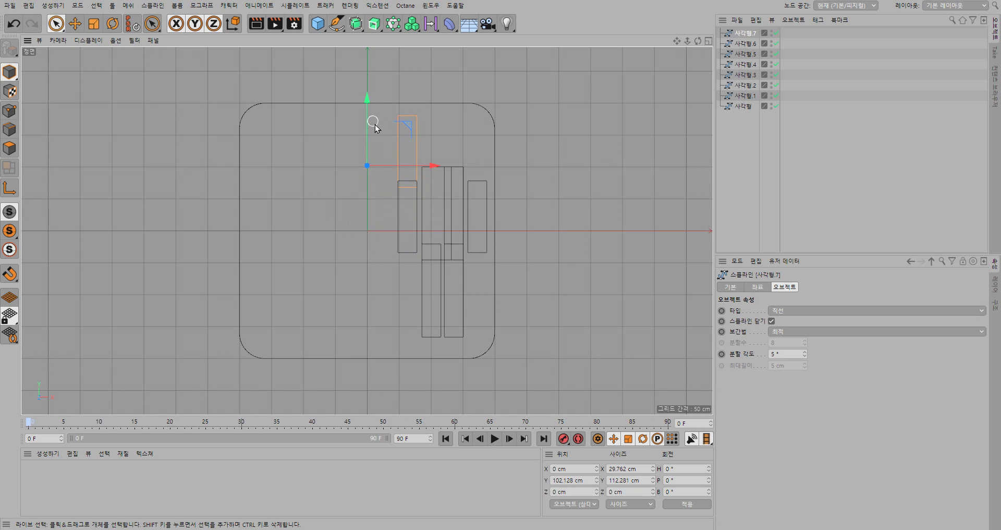
# Reshape the duplicated bar by its points into a short, wide shoulder rectangle spanning both arms
pyautogui.click(10, 111)
pyautogui.moveTo(408, 118); pyautogui.dragTo(409, 94)
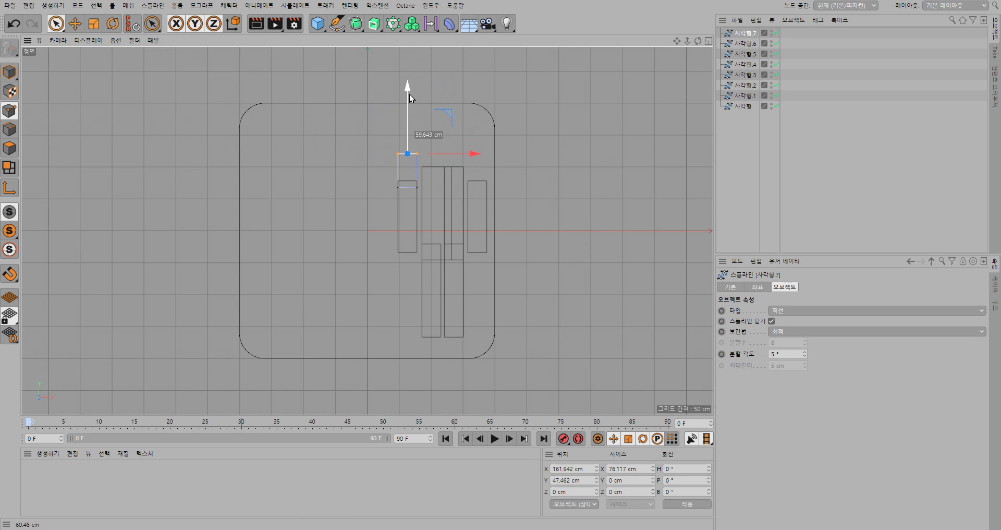
pyautogui.moveTo(418, 188); pyautogui.dragTo(417, 150)
pyautogui.moveTo(481, 170); pyautogui.dragTo(553, 171)
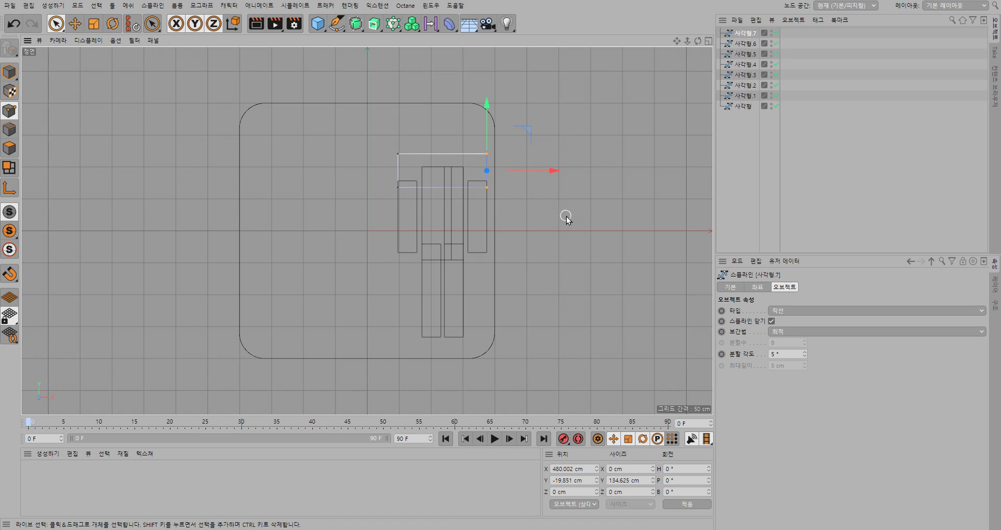
pyautogui.click(550, 211)
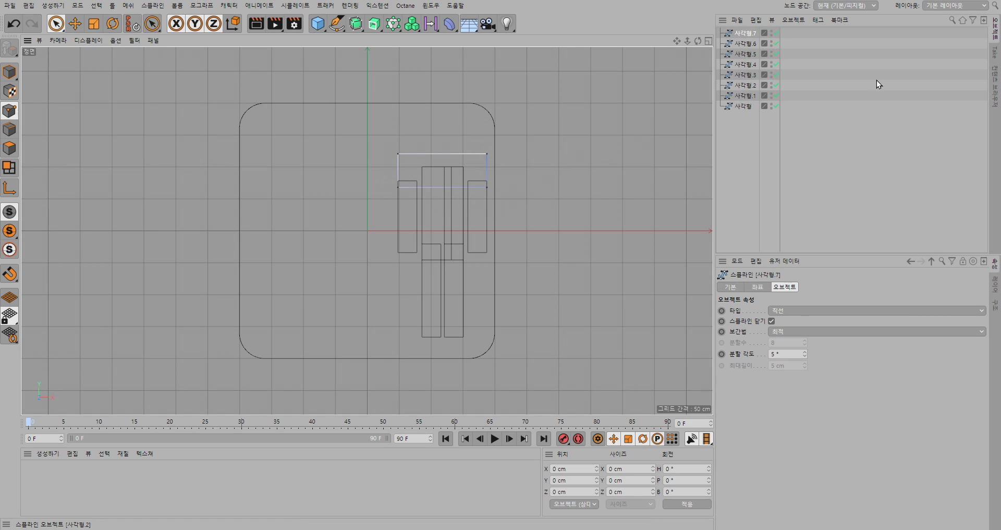
# Try to merge all seven figure rectangles, with all their points selected, using Spline Union
pyautogui.click(746, 95)
pyautogui.keyDown('shift'); pyautogui.click(744, 34); pyautogui.keyUp('shift')
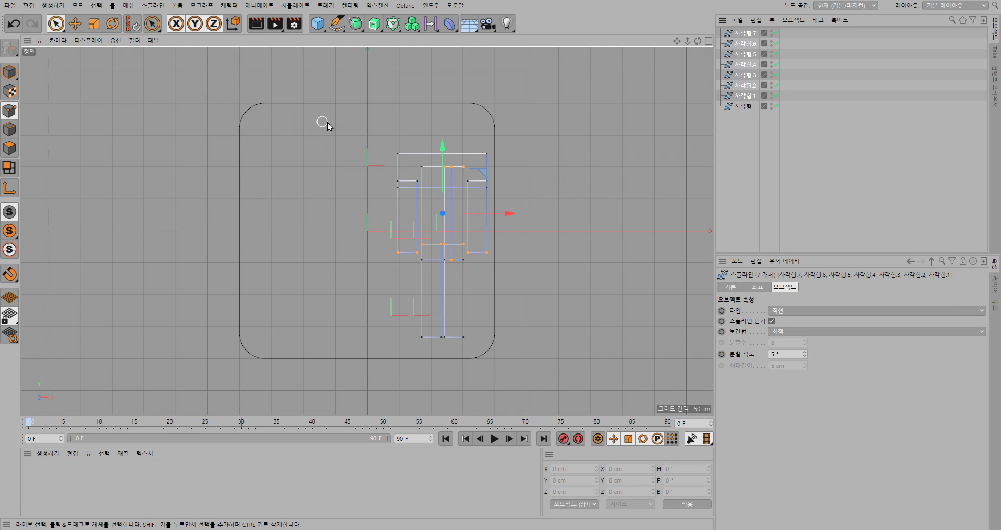
pyautogui.press('0')
pyautogui.moveTo(386, 130); pyautogui.dragTo(534, 358)
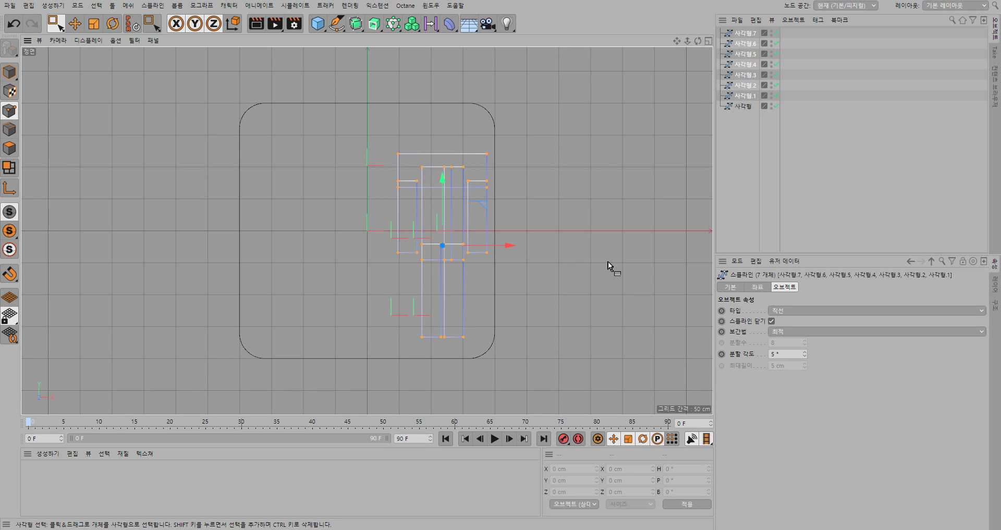
pyautogui.rightClick(470, 168)
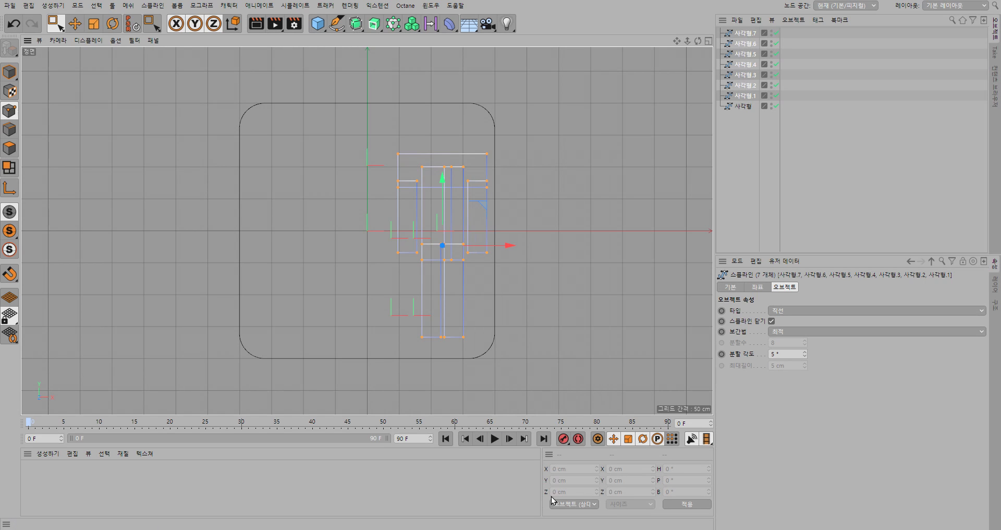
pyautogui.click(493, 496)
pyautogui.rightClick(536, 108)
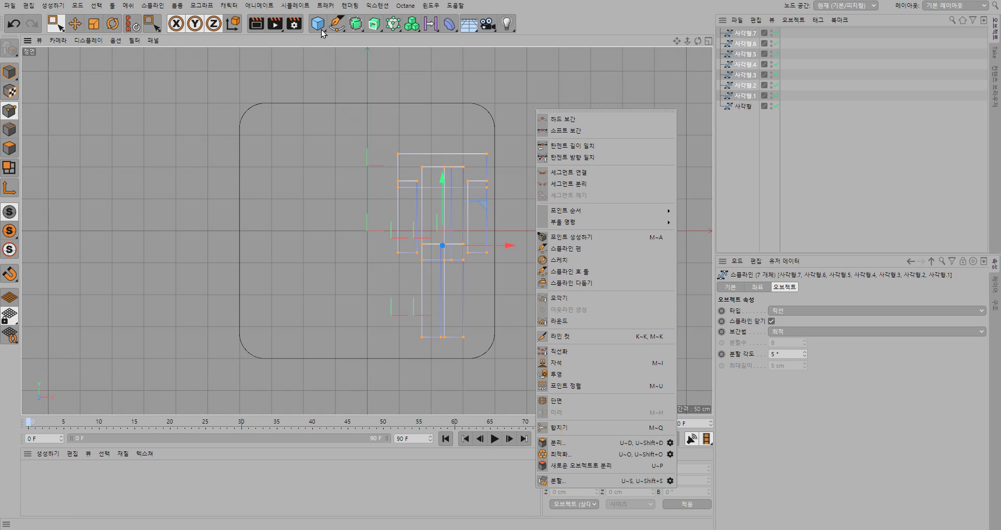
pyautogui.click(339, 26)
pyautogui.click(339, 24)
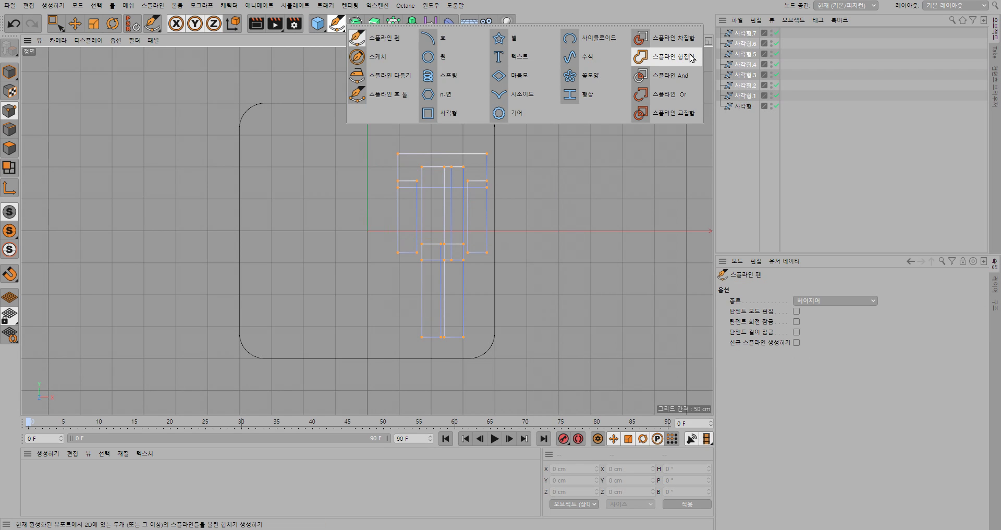
pyautogui.click(692, 57)
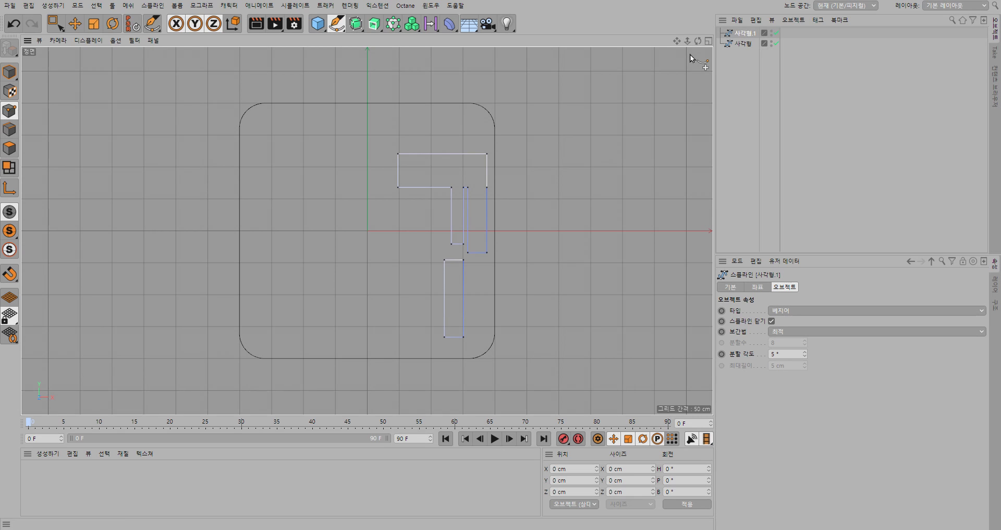
# Undo the Spline Union and delete all seven figure rectangles, keeping the rounded square outline
pyautogui.hotkey('ctrl', 'z')
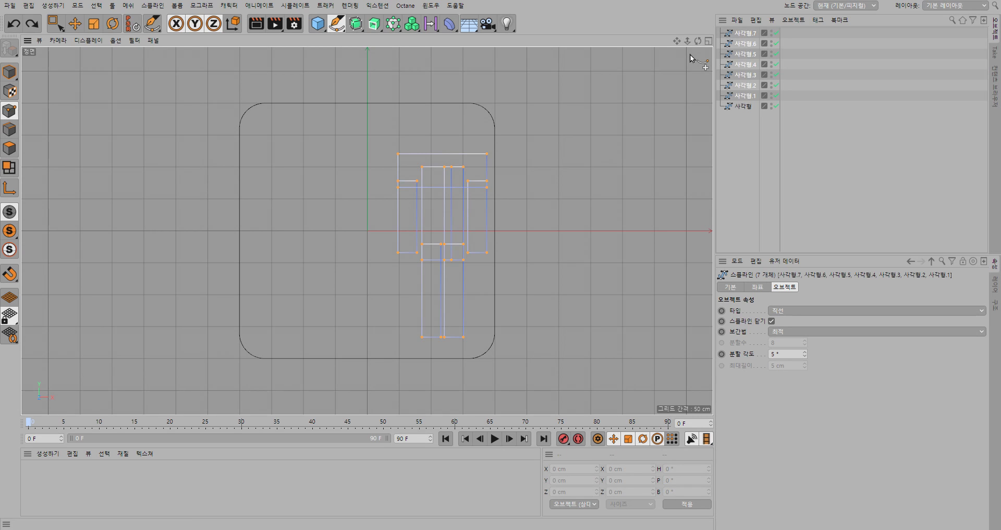
pyautogui.press('Delete')
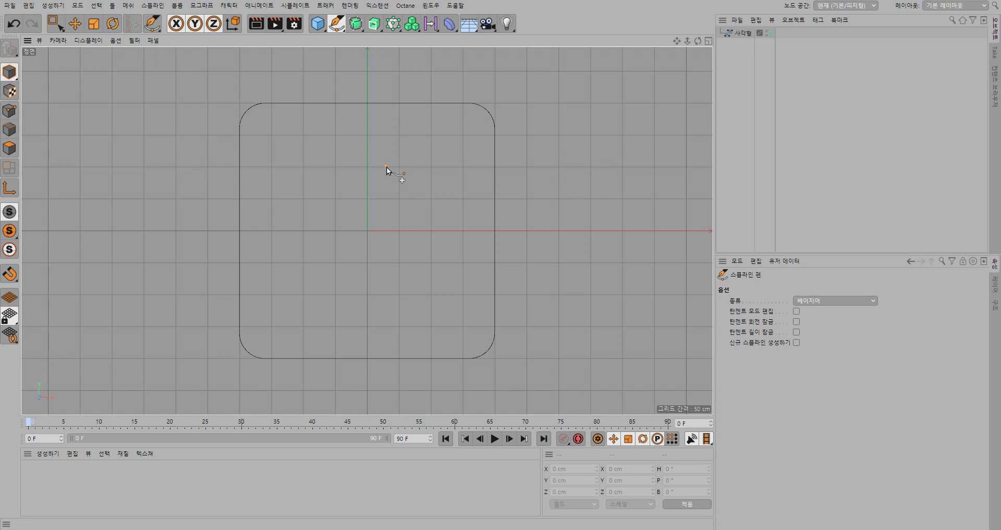
# With the Spline Pen, draw the figure's straight shoulder line and the arm nearest the square's edge, up to the armpit
pyautogui.click(386, 167)
pyautogui.click(446, 168)
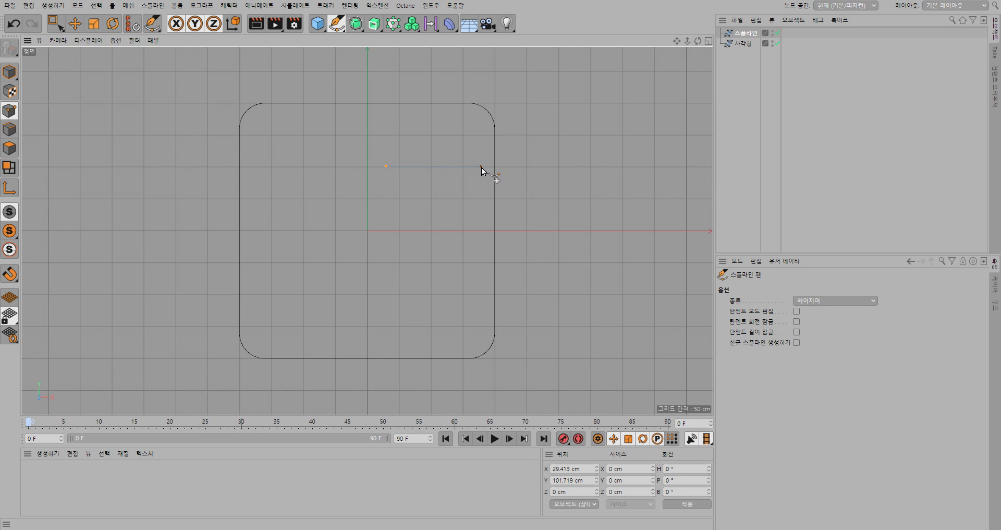
pyautogui.click(481, 168)
pyautogui.click(481, 252)
pyautogui.click(461, 252)
pyautogui.click(459, 195)
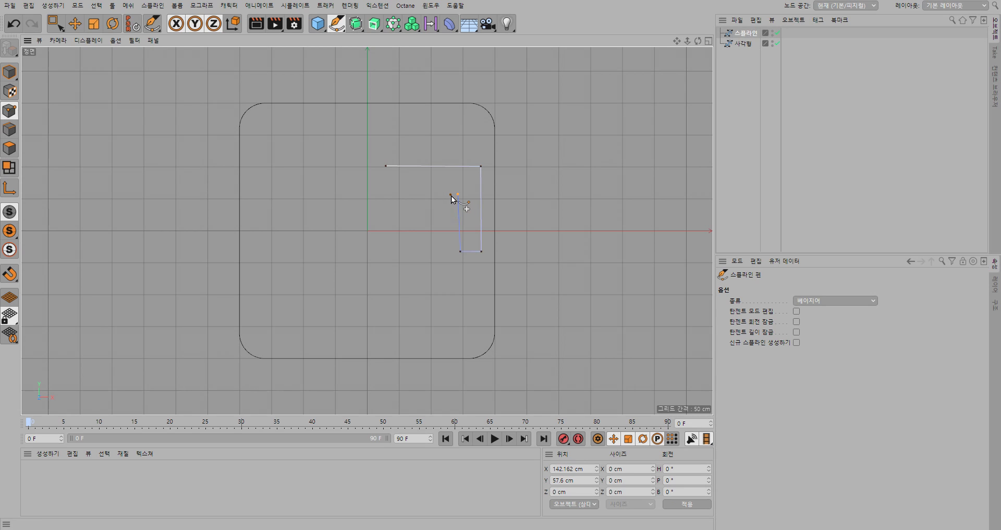
# Continue the Spline Pen outline across the armpit, down the torso side, and around both legs with a narrow gap between them
pyautogui.click(451, 195)
pyautogui.click(452, 339)
pyautogui.click(433, 338)
pyautogui.click(430, 263)
pyautogui.click(422, 264)
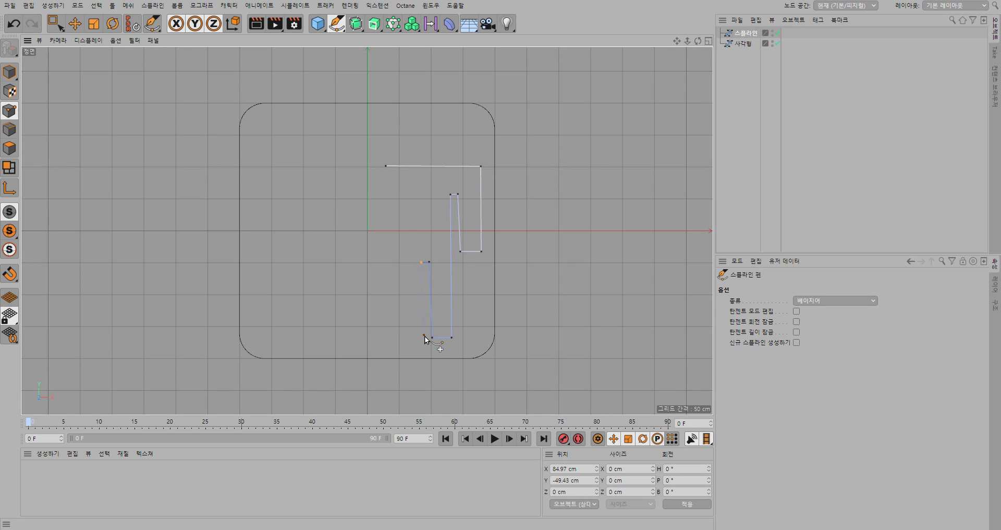
pyautogui.click(406, 337)
# Draw the other torso side, armpit and arm with the Spline Pen, closing the outline at the first shoulder point
pyautogui.click(401, 196)
pyautogui.click(394, 196)
pyautogui.click(394, 254)
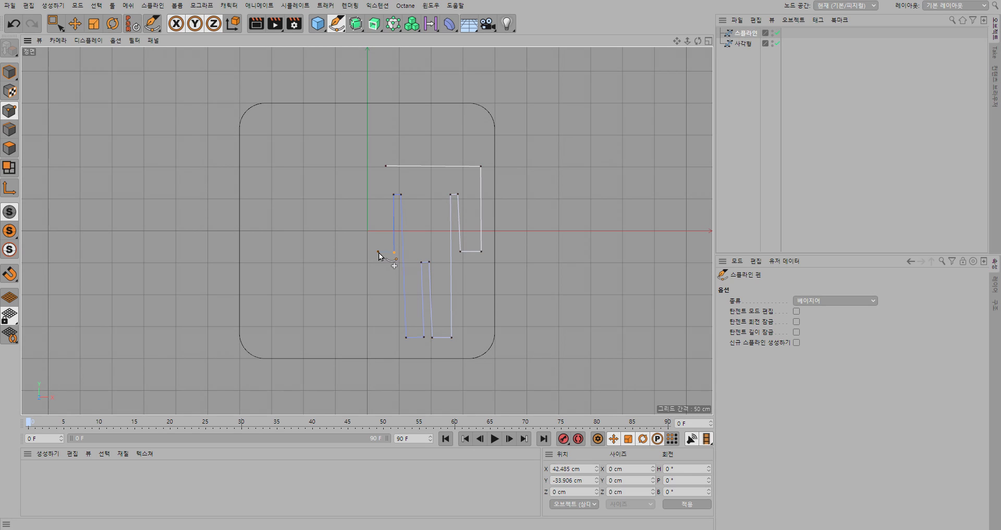
pyautogui.click(378, 253)
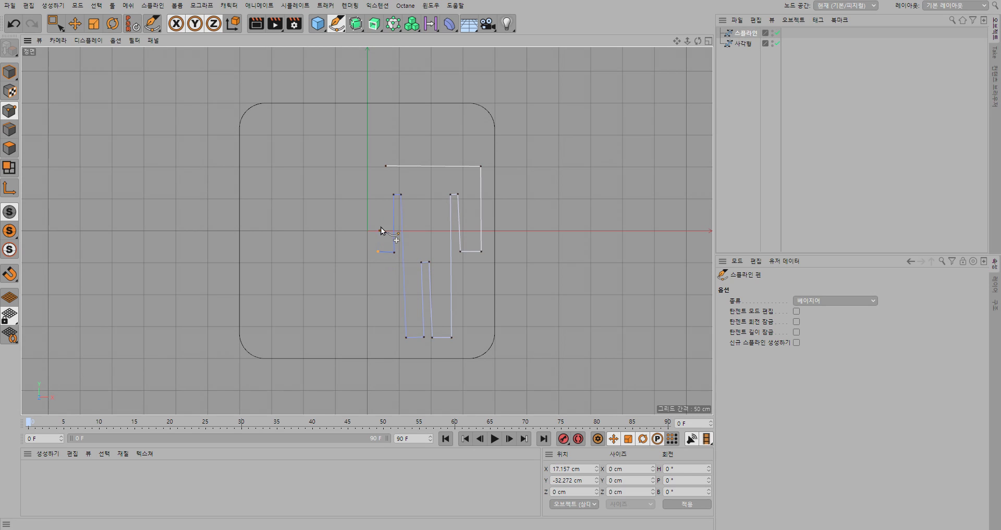
pyautogui.click(386, 167)
# Level the two shoulder points using point alignment (포인트 정렬) with Y set to centre (중앙 정렬)
pyautogui.press('0')
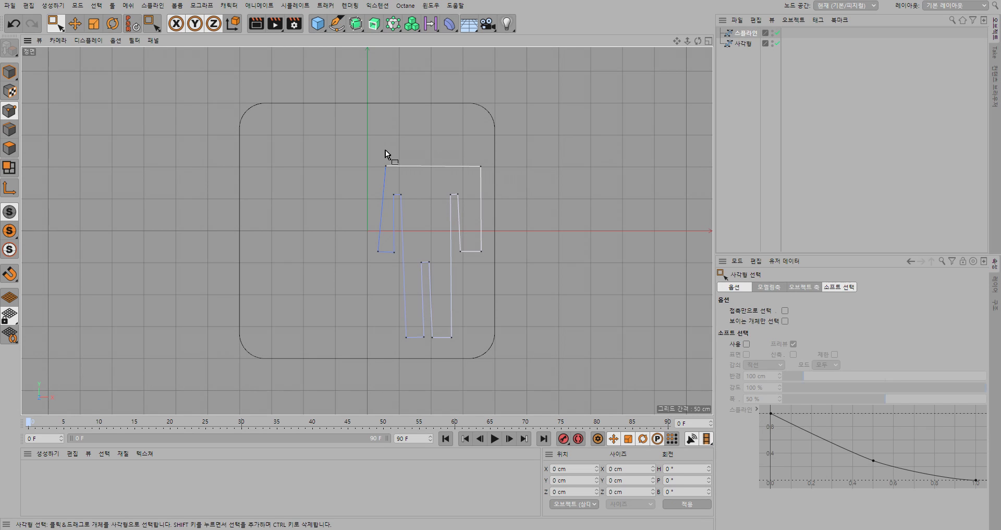
pyautogui.press('9')
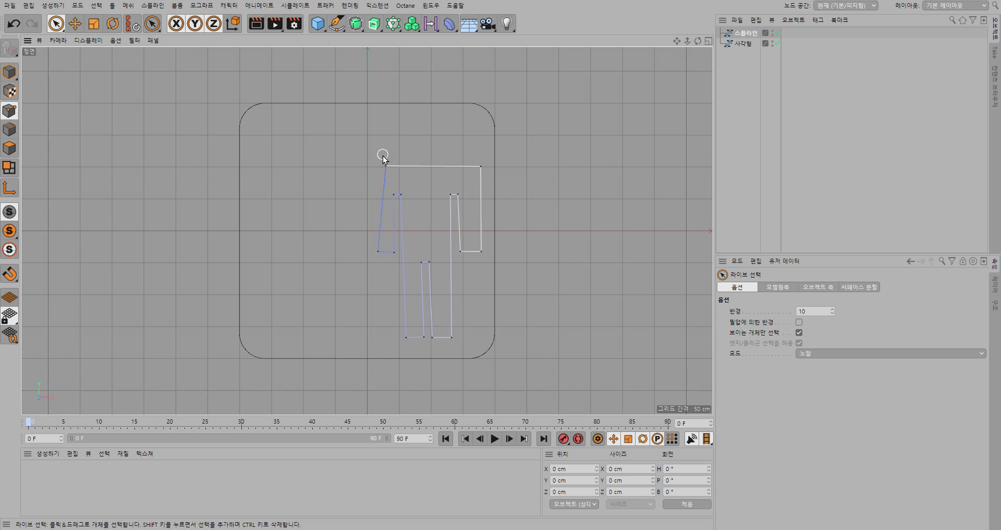
pyautogui.moveTo(384, 165); pyautogui.dragTo(483, 167)
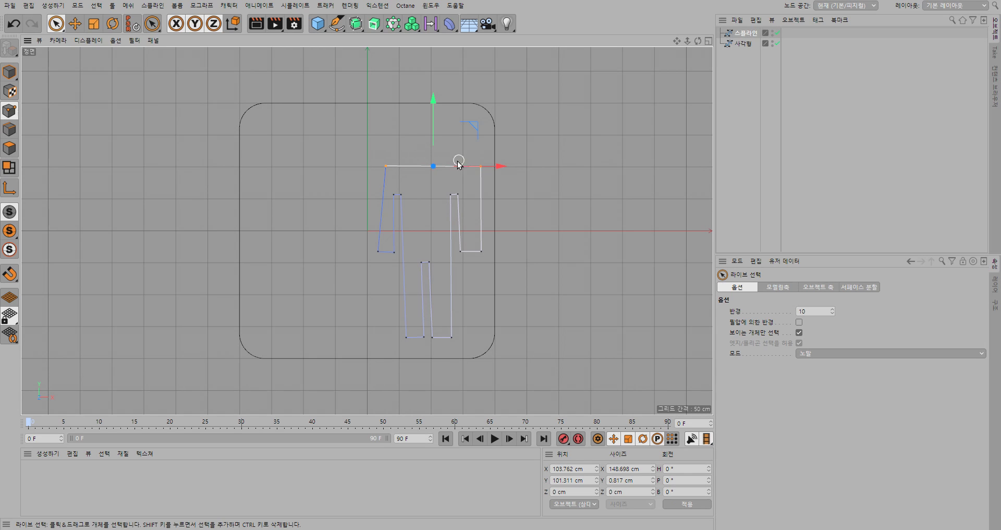
pyautogui.rightClick(520, 130)
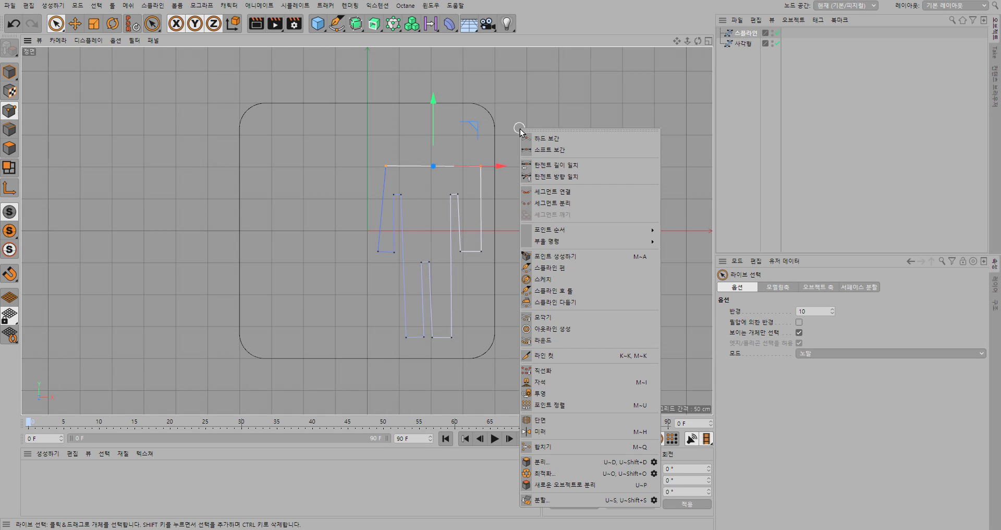
pyautogui.click(570, 405)
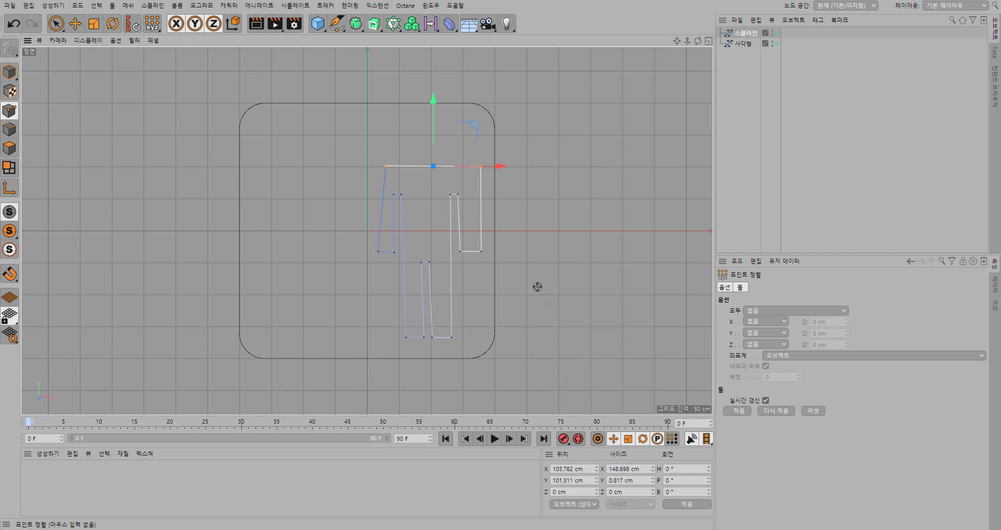
pyautogui.rightClick(544, 119)
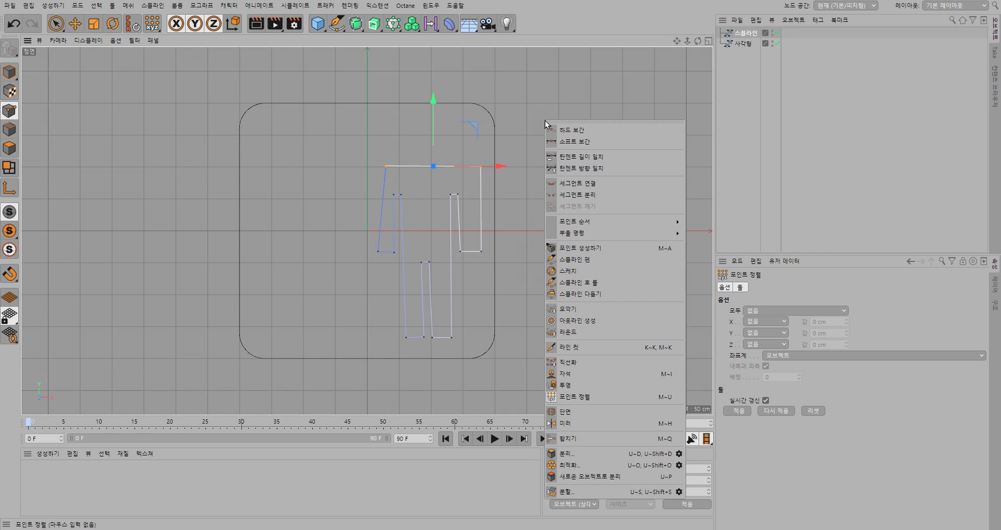
pyautogui.click(620, 398)
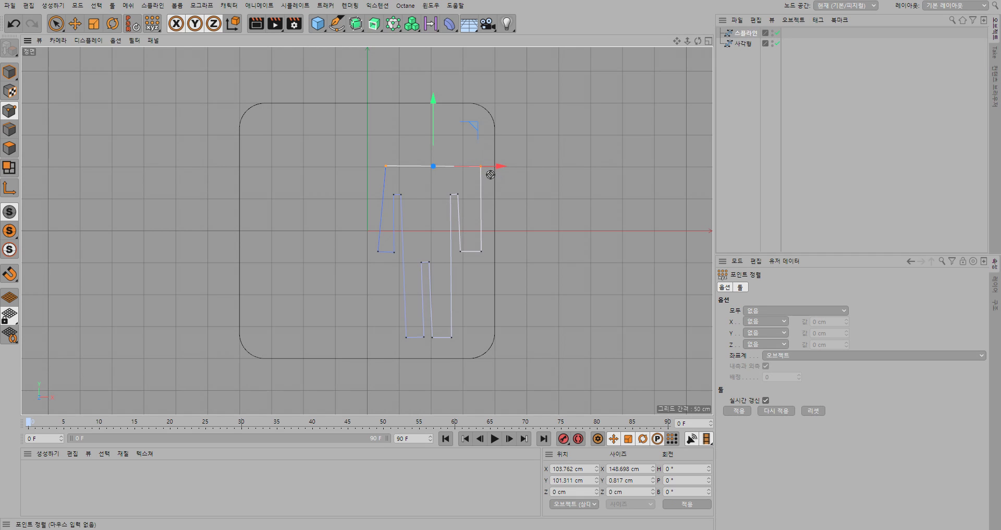
pyautogui.click(784, 333)
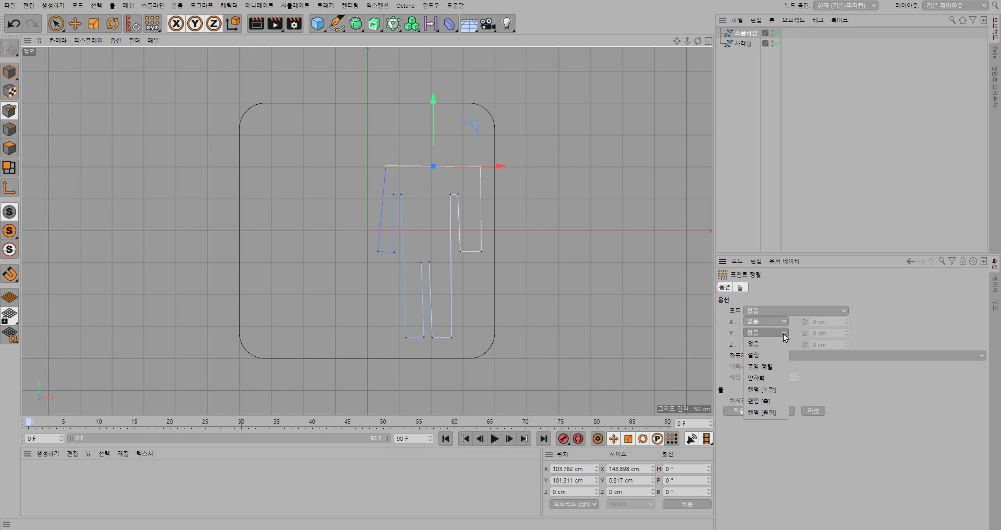
pyautogui.click(781, 366)
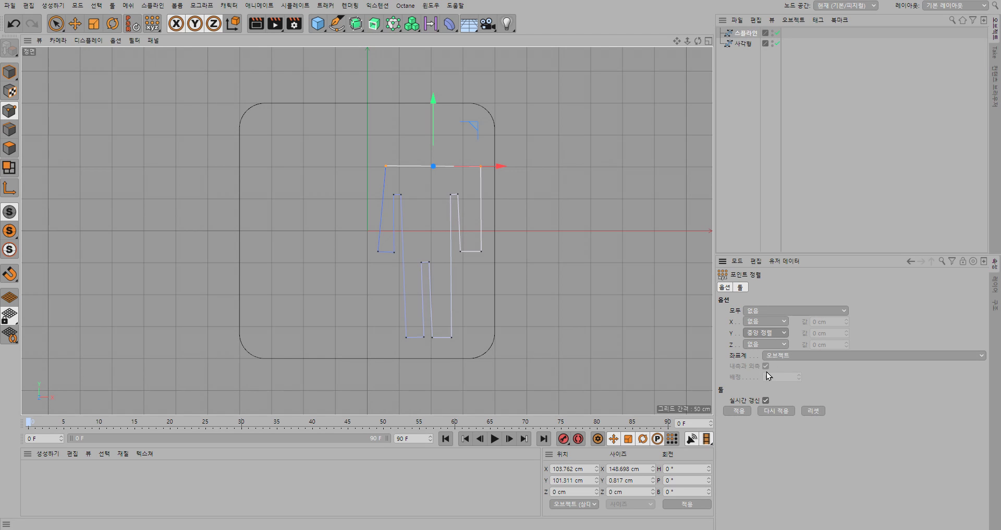
pyautogui.click(743, 411)
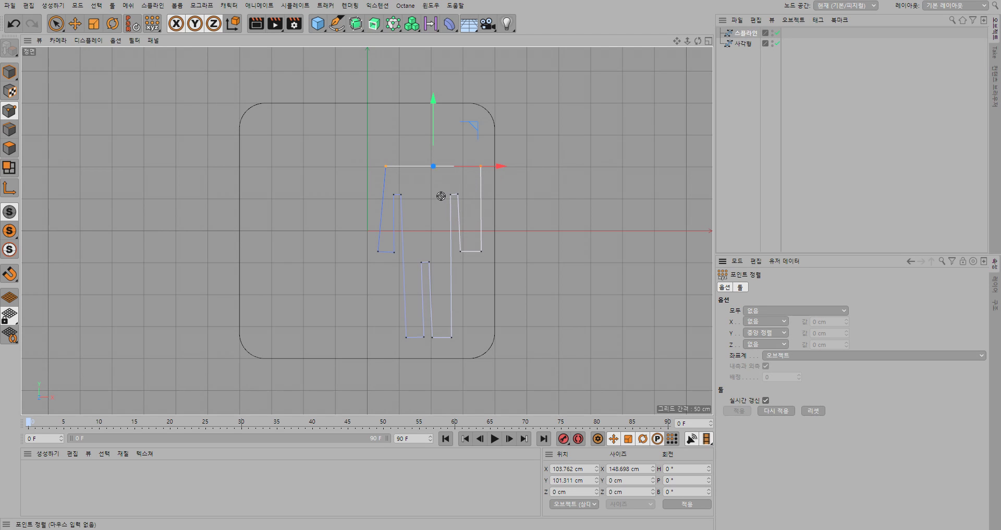
# Level the four armpit points to one height by applying the same centred Y point alignment
pyautogui.press('9')
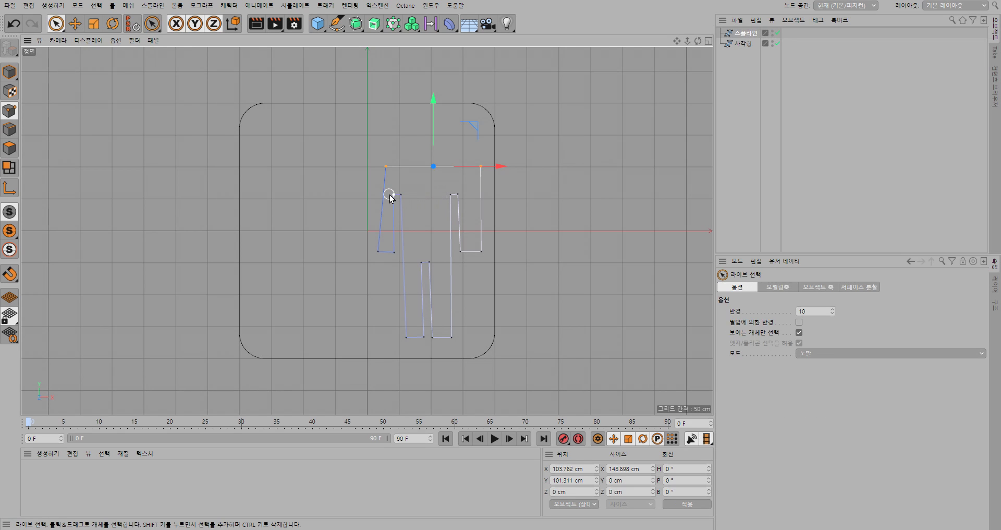
pyautogui.moveTo(391, 195); pyautogui.dragTo(411, 197)
pyautogui.keyDown('shift'); pyautogui.click(457, 195); pyautogui.keyUp('shift')
pyautogui.keyDown('shift'); pyautogui.click(393, 194); pyautogui.keyUp('shift')
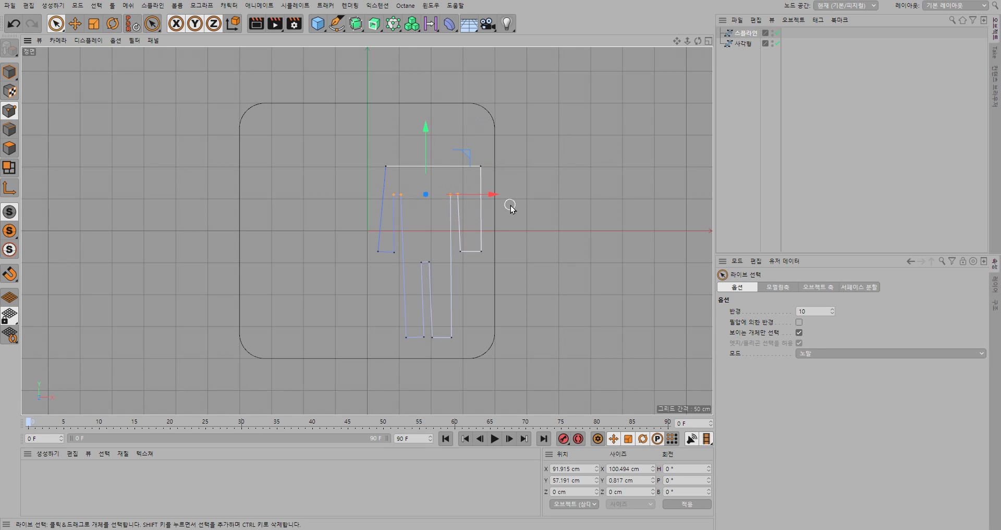
pyautogui.hotkey('ctrl', 'shift', 'a')
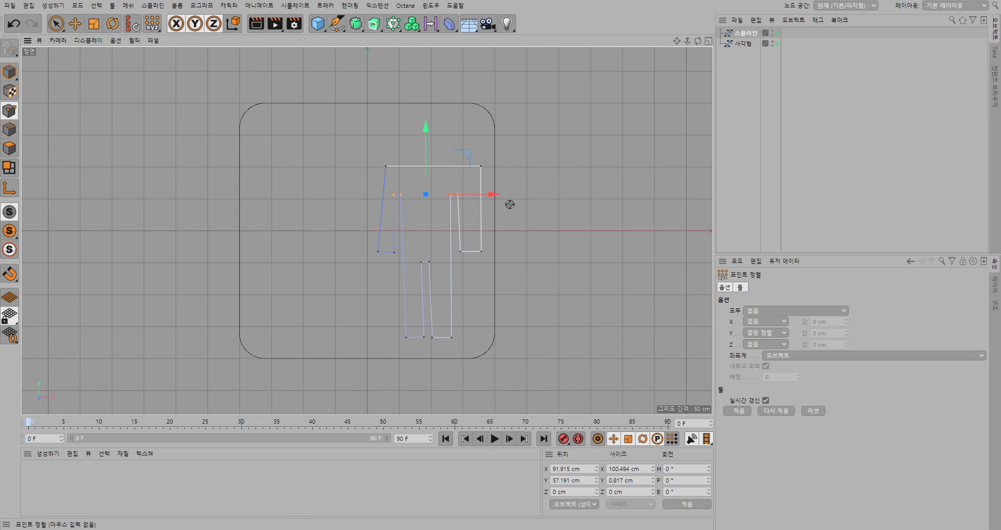
pyautogui.click(740, 411)
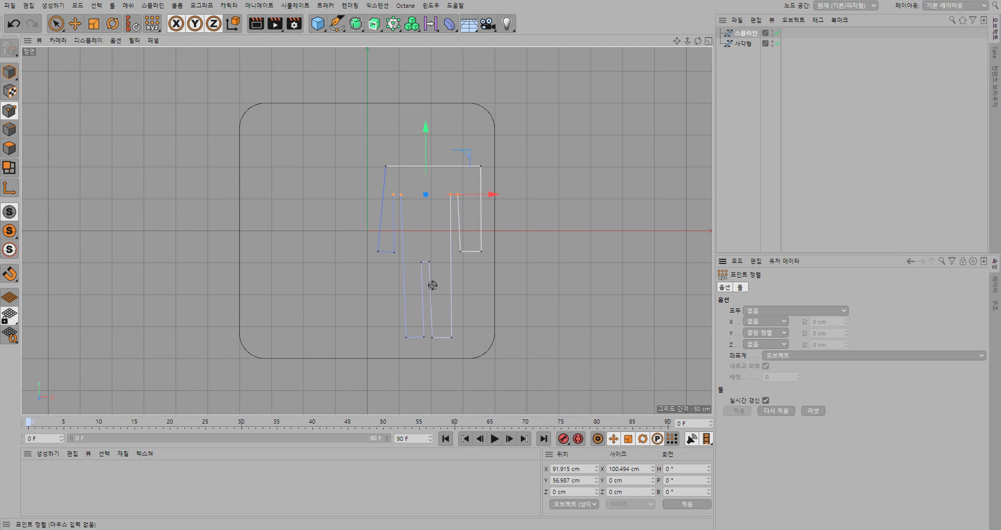
# Level the four points at the lower ends of both arms with the centred Y point alignment
pyautogui.press('space')
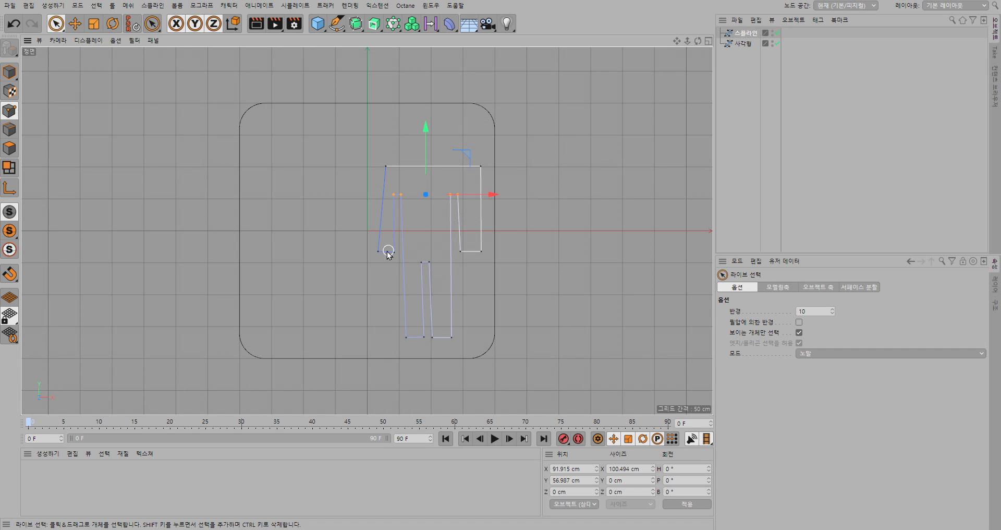
pyautogui.moveTo(374, 250)
pyautogui.mouseDown()
pyautogui.moveTo(489, 251)
pyautogui.moveTo(374, 252)
pyautogui.mouseUp()
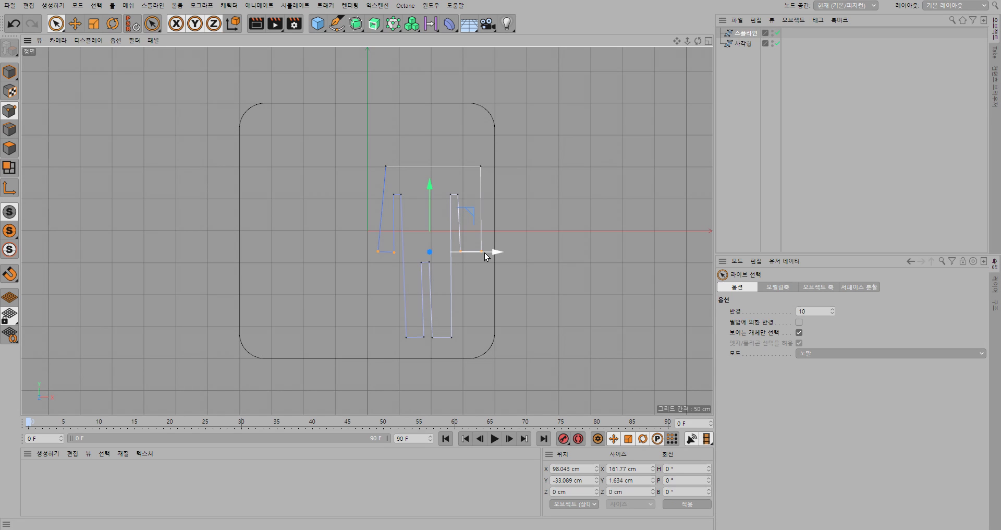
pyautogui.press('space')
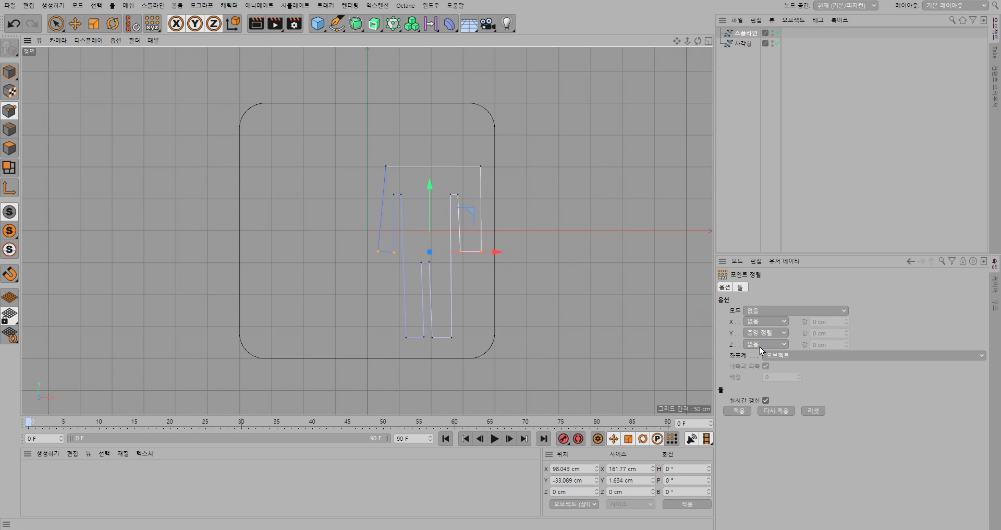
pyautogui.click(740, 411)
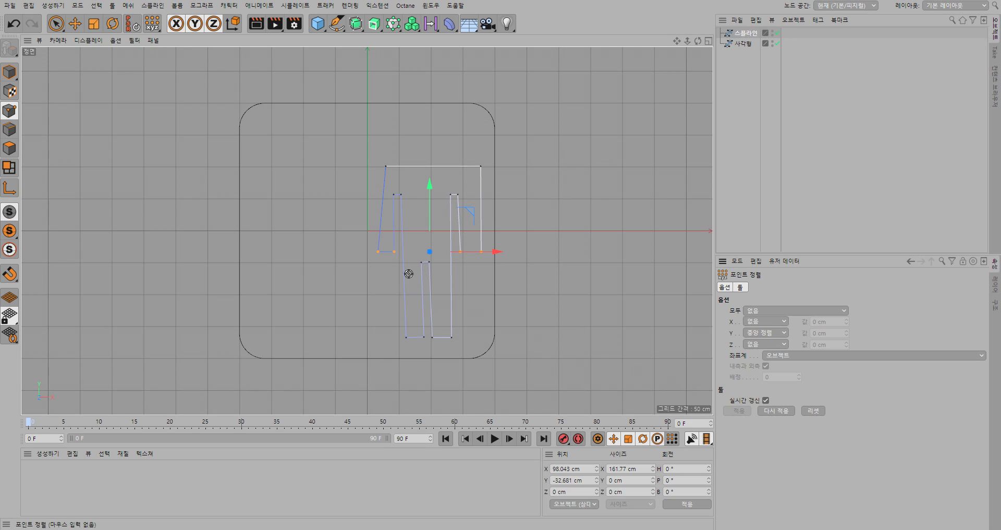
# Level the two crotch points between the legs with the centred Y point alignment
pyautogui.press('space')
pyautogui.moveTo(415, 261); pyautogui.dragTo(436, 263)
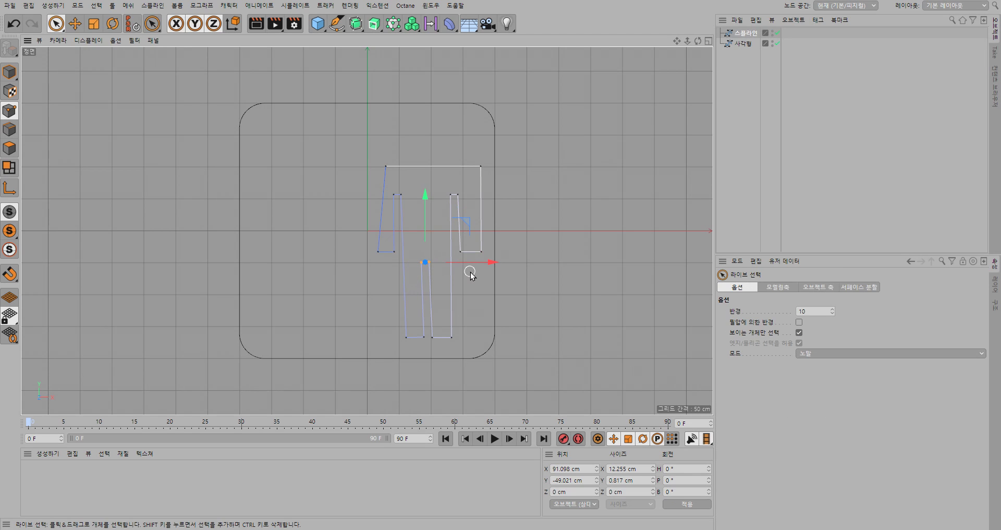
pyautogui.press('space')
pyautogui.click(741, 412)
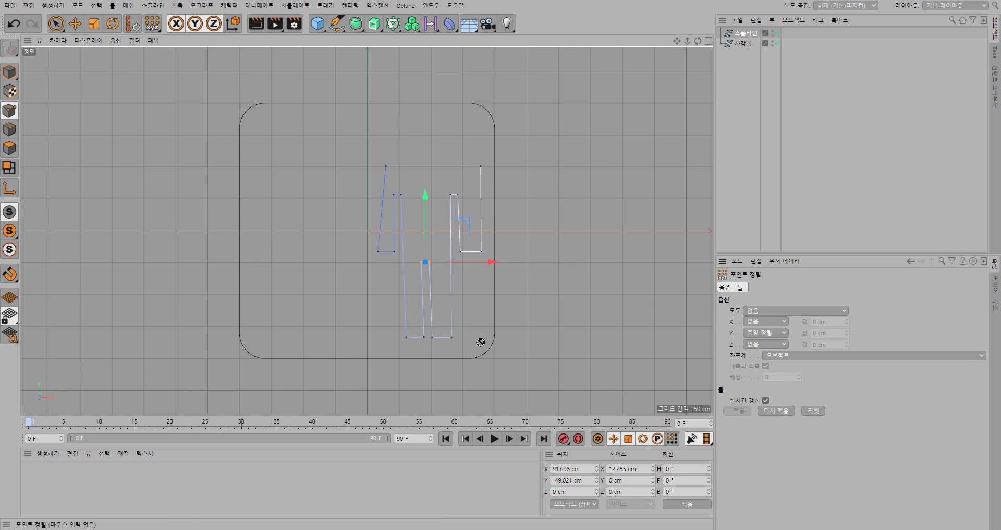
# Level the four points at the bottoms of both legs with the centred Y point alignment
pyautogui.press('space')
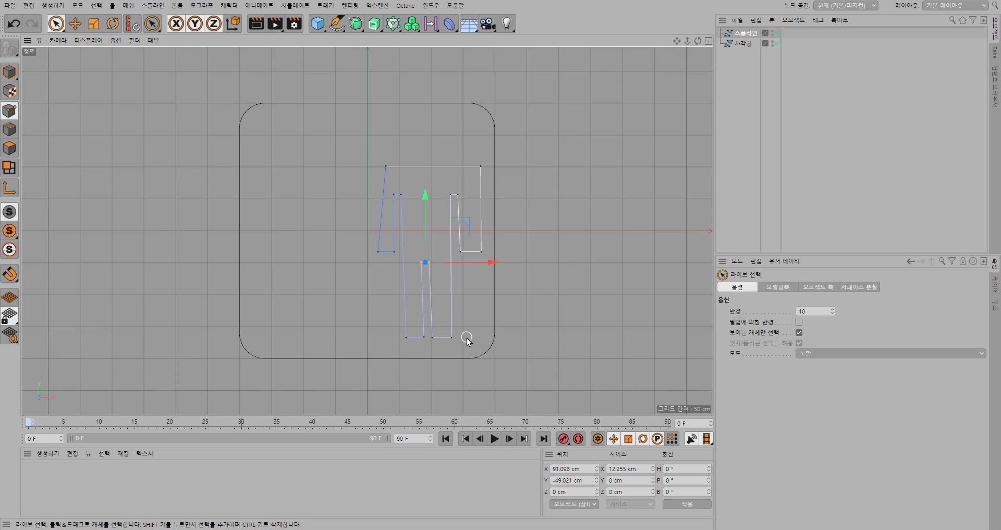
pyautogui.moveTo(466, 340); pyautogui.dragTo(392, 341)
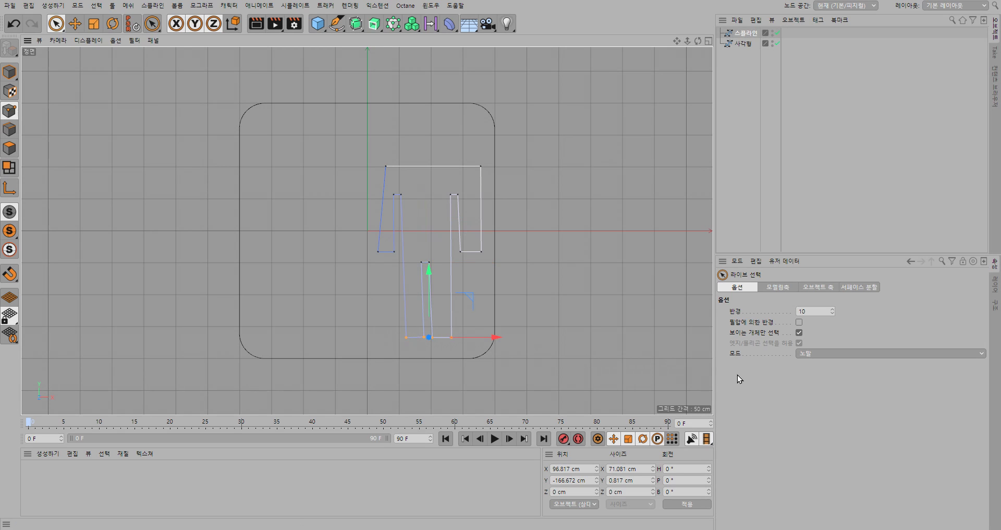
pyautogui.press('space')
pyautogui.click(741, 410)
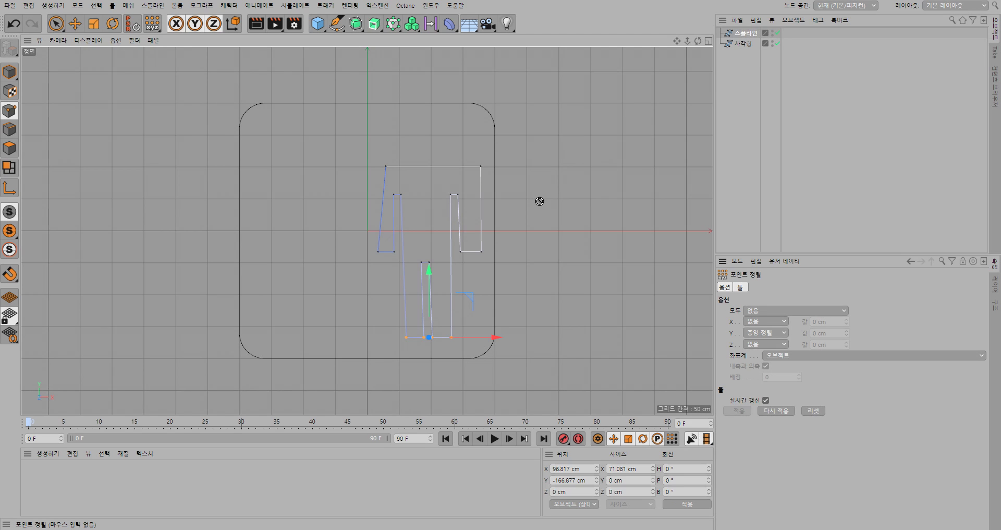
# Straighten the outer edge of the arm nearest the square vertically, aligning its two points with X set to centre (중앙 정렬) and Y to none (없음)
pyautogui.press('9')
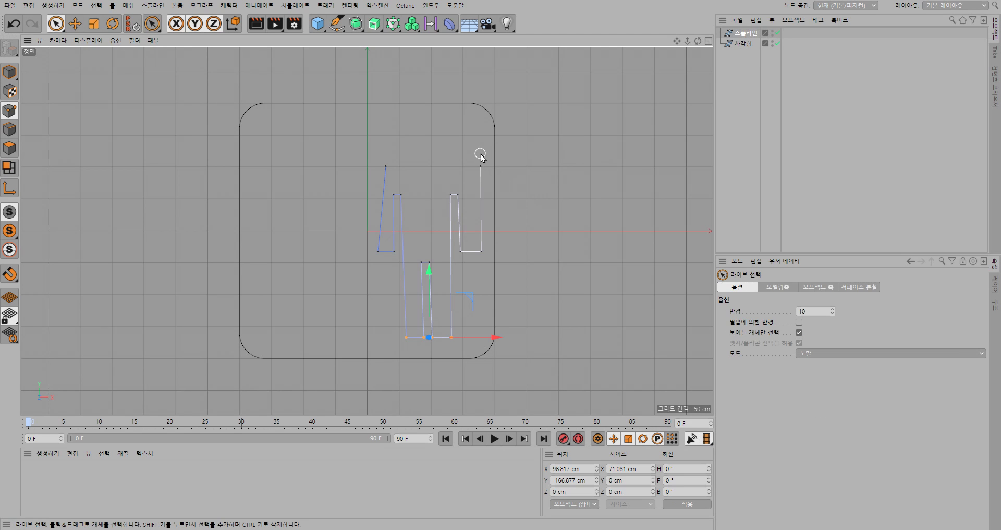
pyautogui.moveTo(480, 155); pyautogui.dragTo(480, 250)
pyautogui.moveTo(481, 255); pyautogui.dragTo(478, 258)
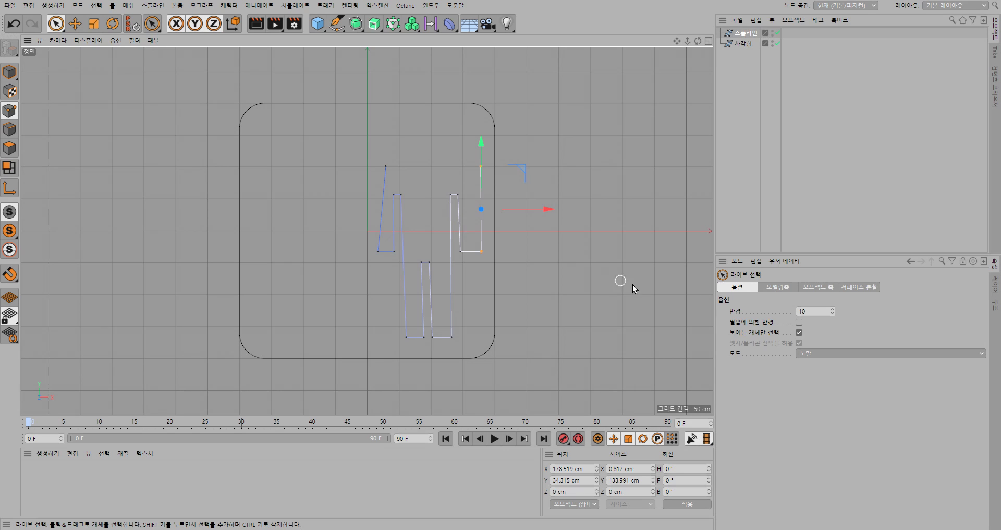
pyautogui.press('m')
pyautogui.press('u')
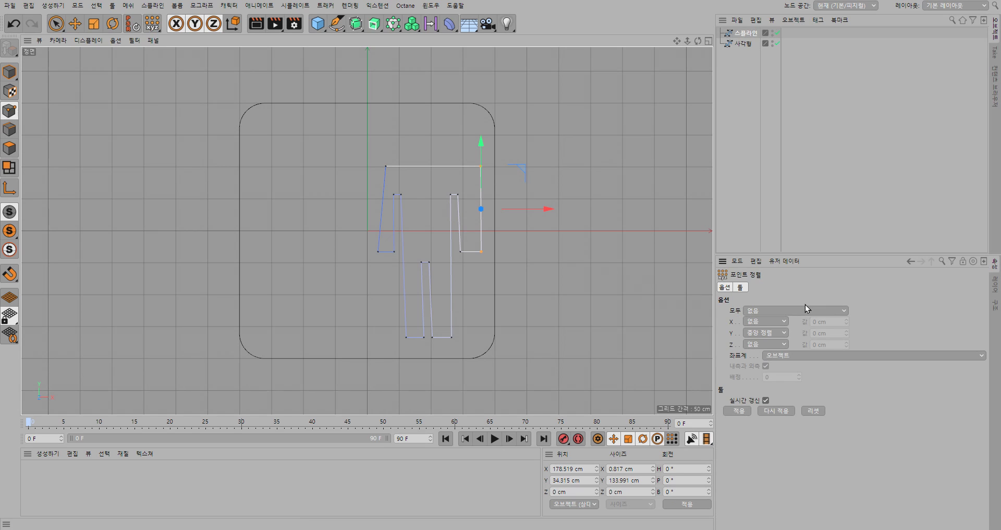
pyautogui.click(784, 333)
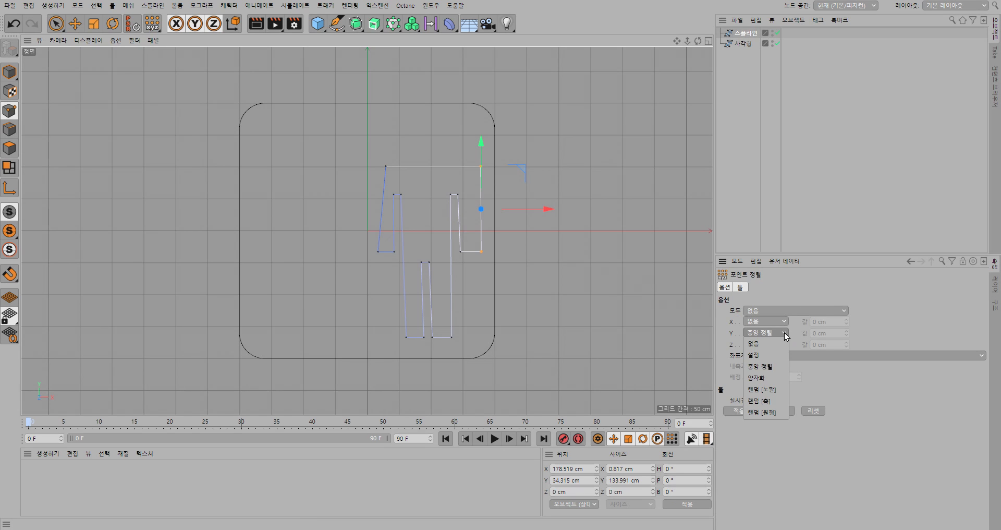
pyautogui.click(764, 344)
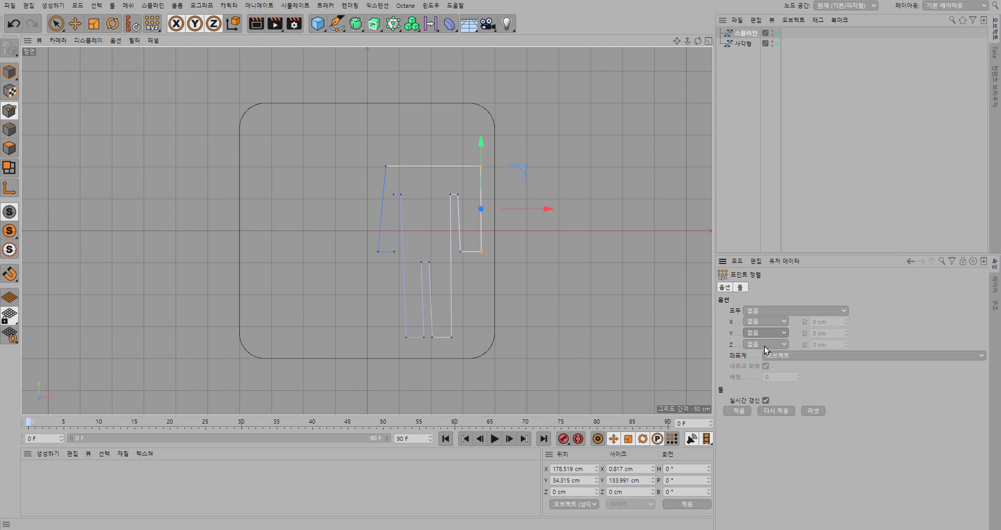
pyautogui.click(785, 323)
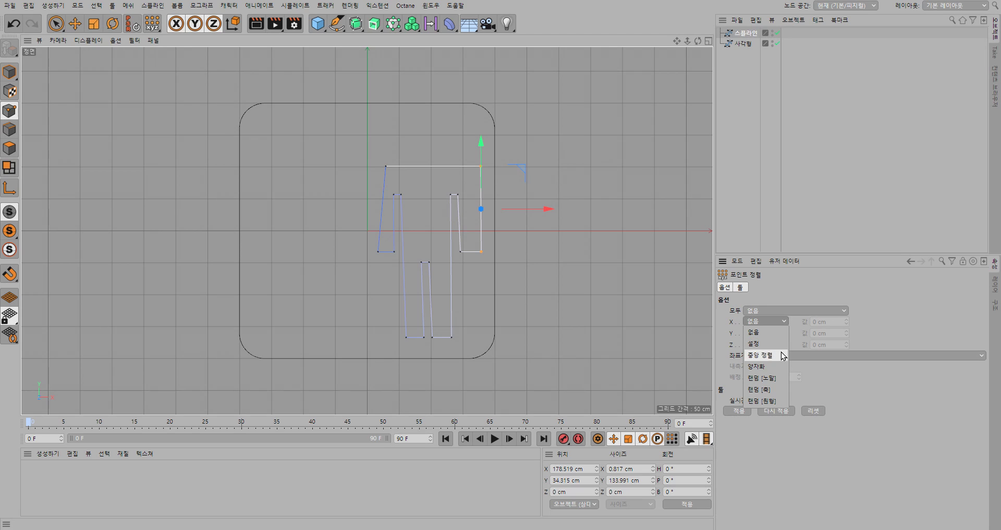
pyautogui.click(782, 355)
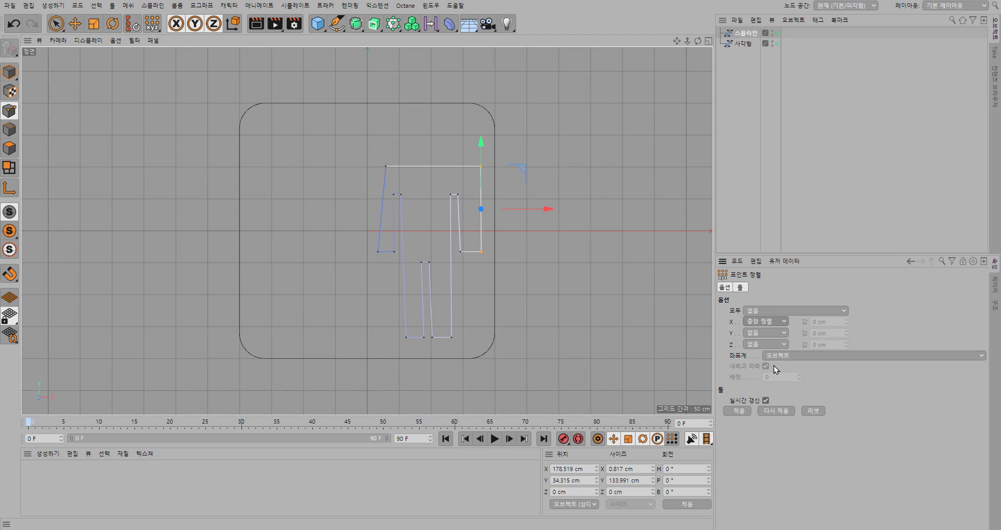
pyautogui.click(740, 411)
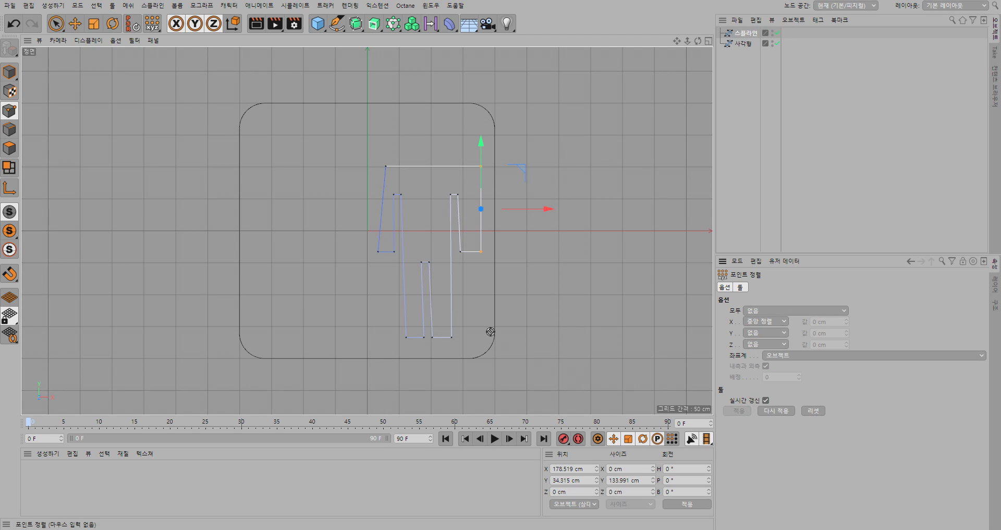
pyautogui.press('space')
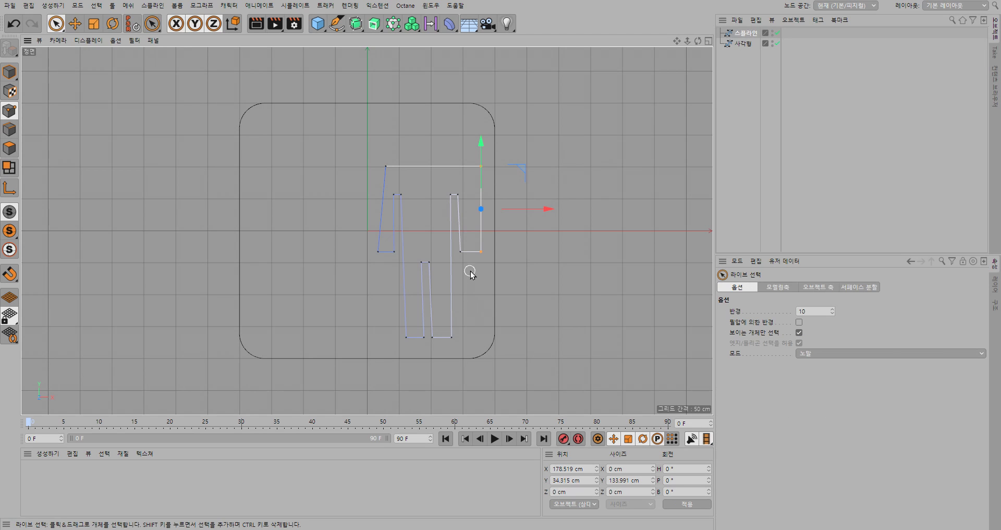
# Straighten the inner edge of the arm nearest the square and the adjacent body side vertically with the centred X point alignment
pyautogui.click(462, 194)
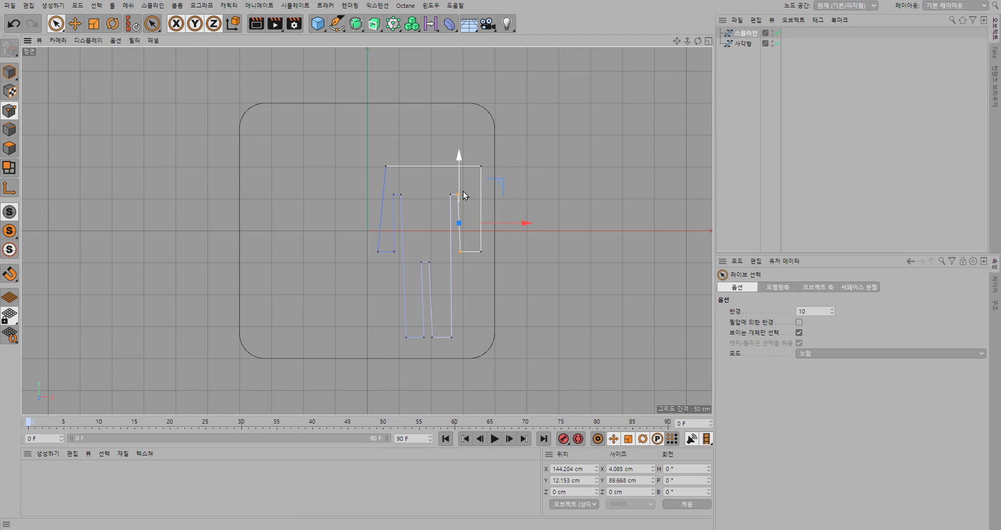
pyautogui.press('space')
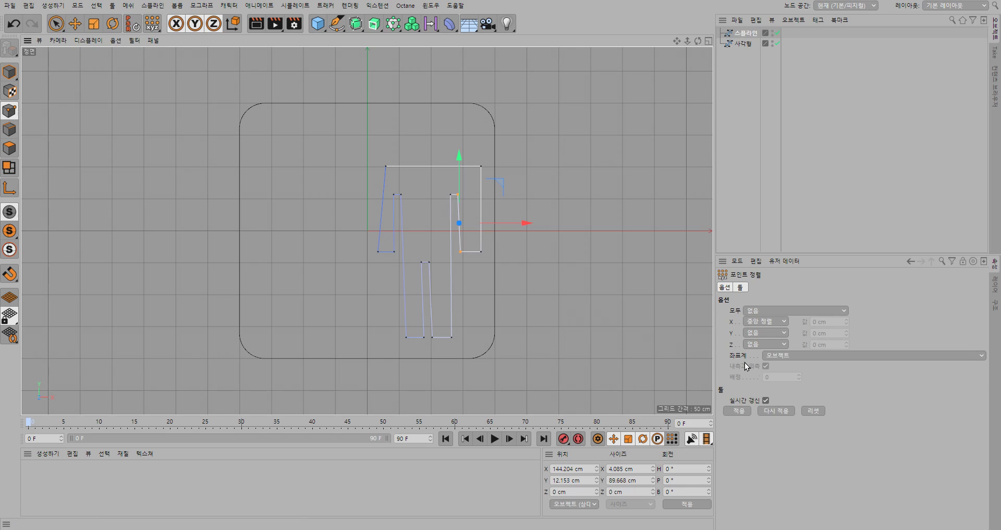
pyautogui.click(740, 411)
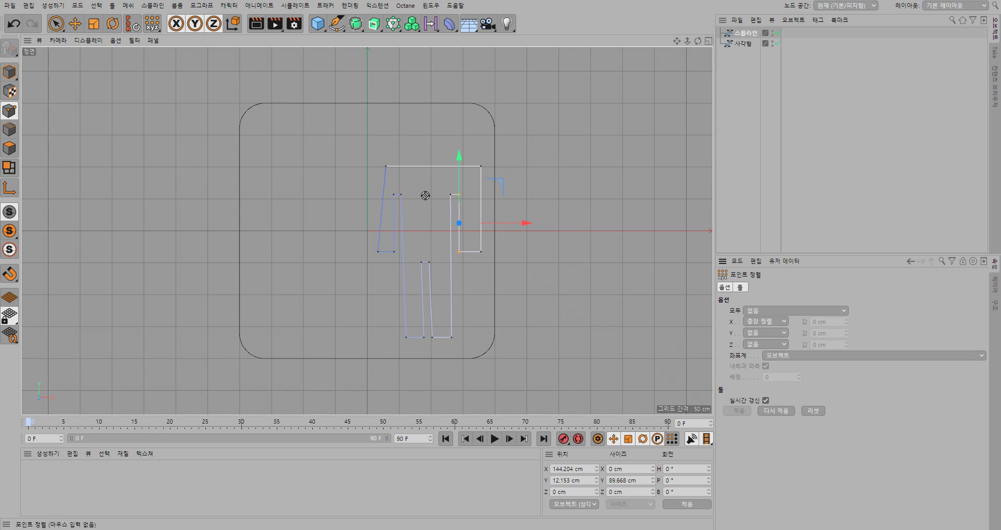
pyautogui.press('space')
pyautogui.moveTo(449, 190); pyautogui.dragTo(452, 339)
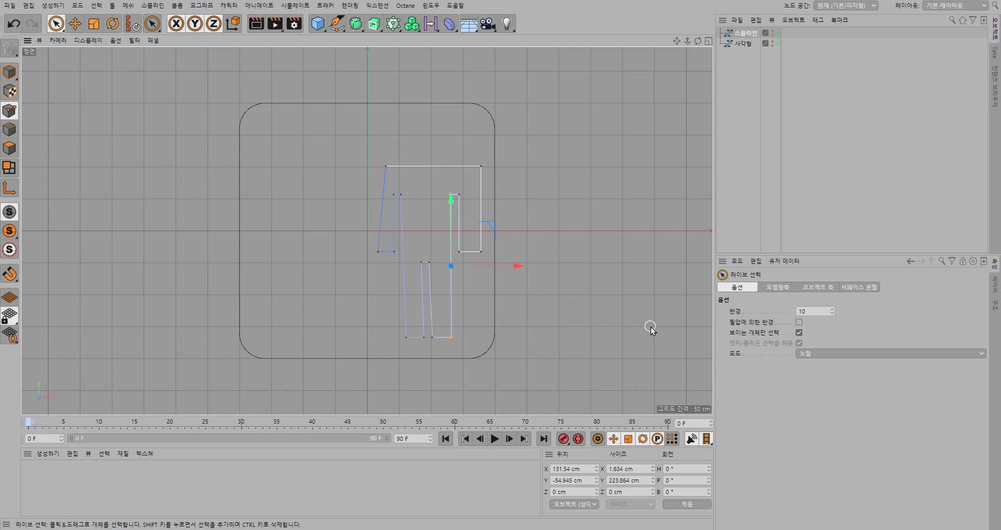
pyautogui.press('space')
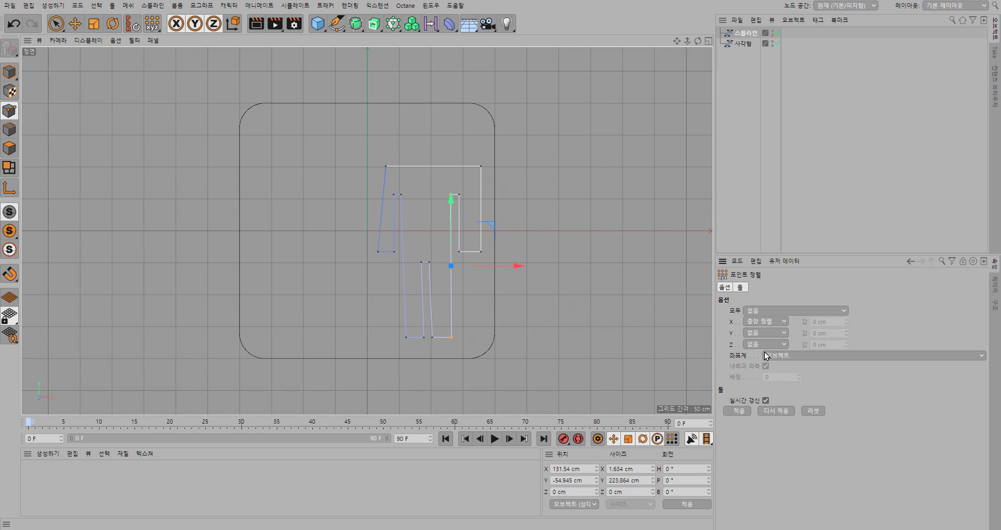
pyautogui.click(738, 410)
pyautogui.press('space')
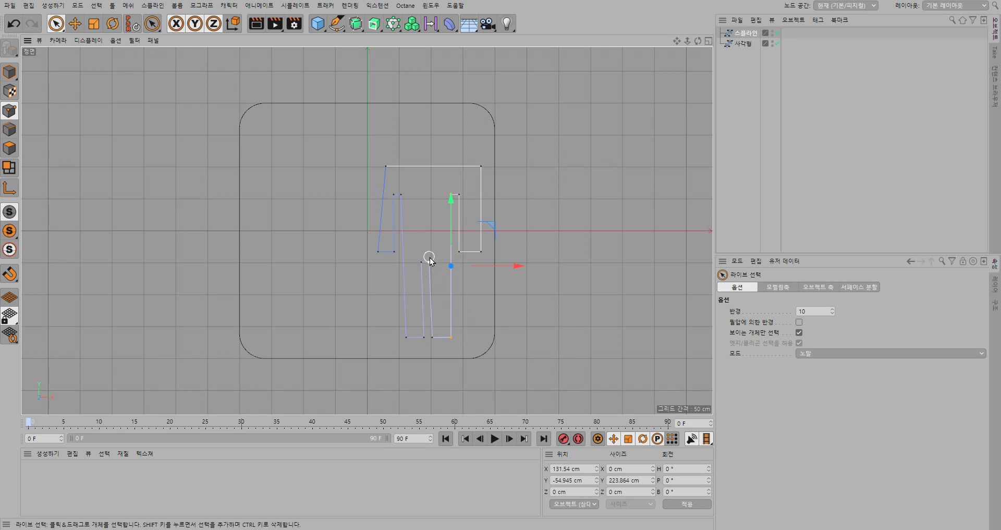
# Straighten the inner edges of both legs vertically, aligning each edge's two points with the centred X point alignment
pyautogui.moveTo(430, 259); pyautogui.dragTo(437, 342)
pyautogui.press('space')
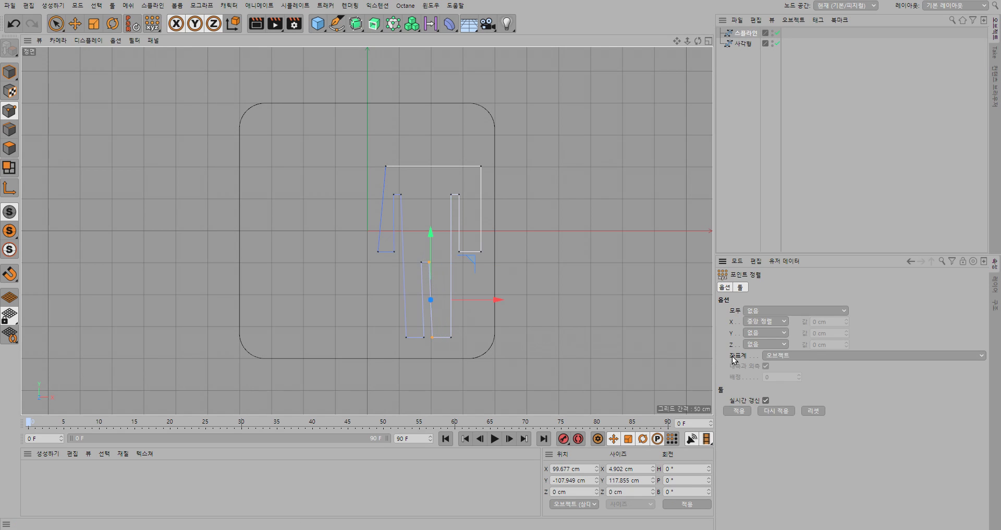
pyautogui.click(743, 412)
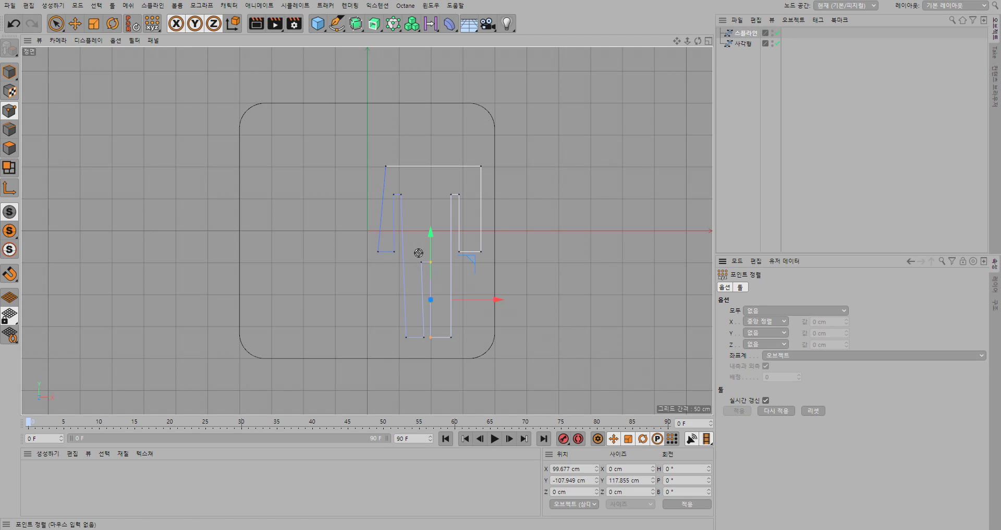
pyautogui.press('space')
pyautogui.moveTo(418, 252)
pyautogui.mouseDown()
pyautogui.moveTo(423, 342)
pyautogui.moveTo(441, 353)
pyautogui.moveTo(476, 349)
pyautogui.mouseUp()
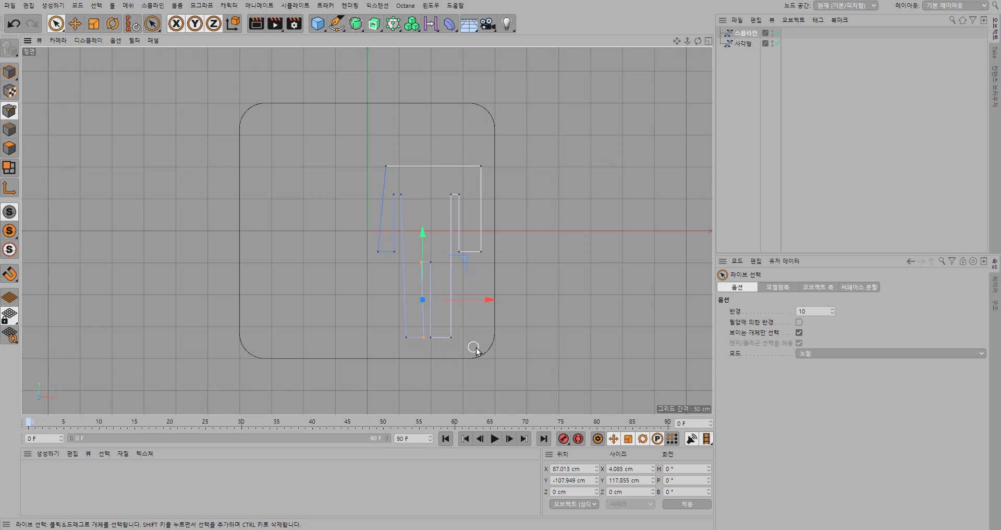
pyautogui.press('space')
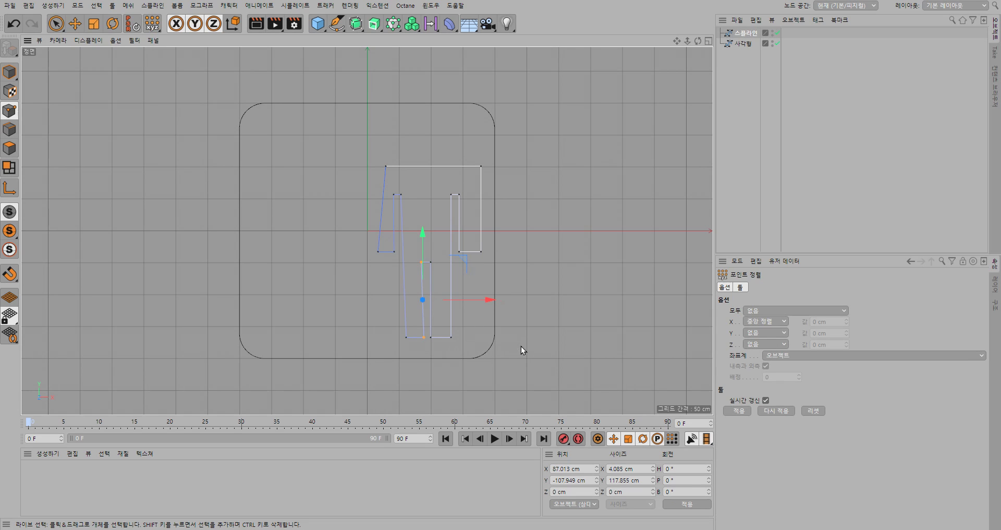
pyautogui.click(739, 412)
pyautogui.press('space')
# Straighten the body side nearest the square's centre vertically, from the armpit to the foot, with the centred X point alignment
pyautogui.click(406, 337)
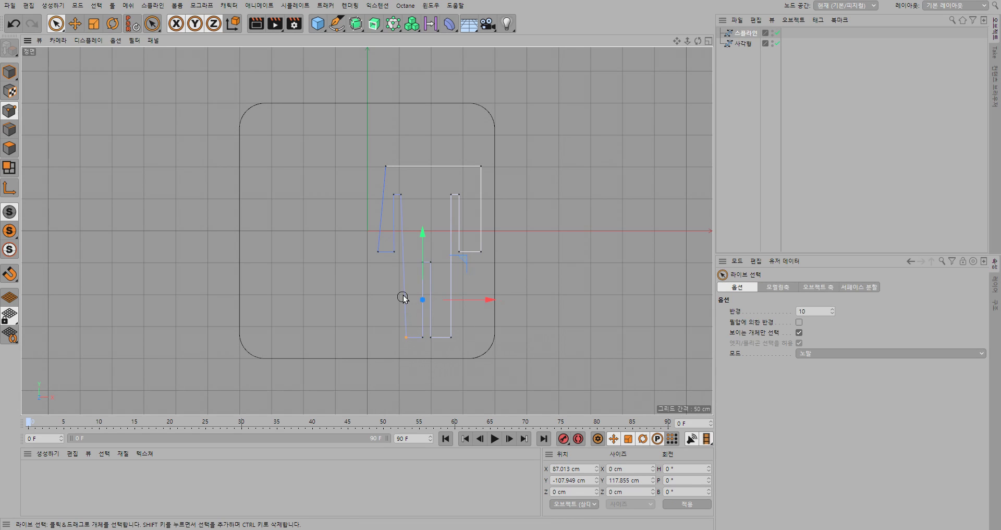
pyautogui.keyDown('shift'); pyautogui.click(403, 195); pyautogui.keyUp('shift')
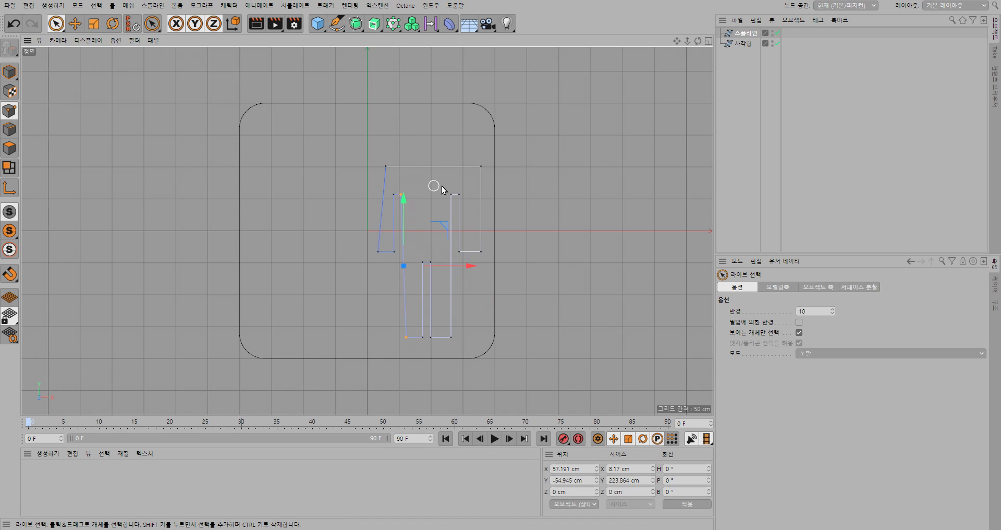
pyautogui.press('space')
pyautogui.click(737, 412)
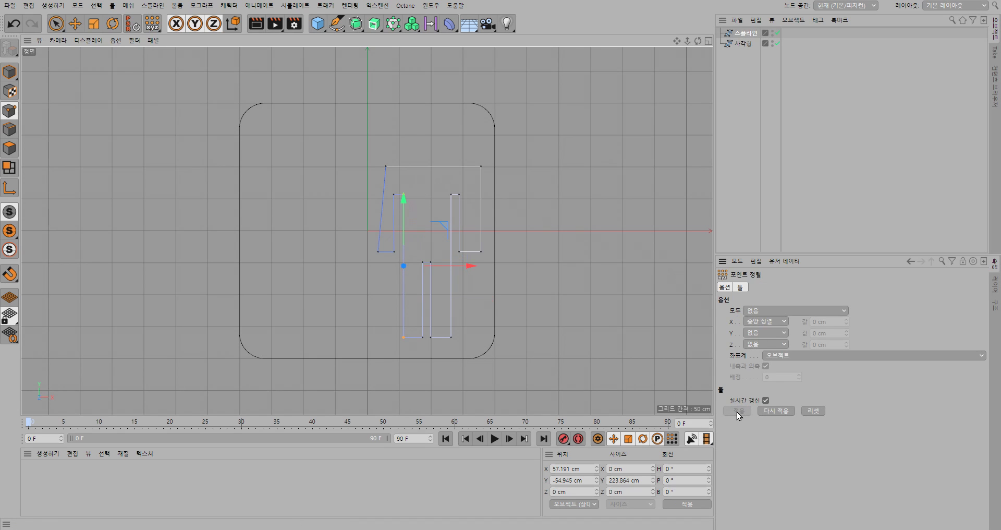
pyautogui.press('space')
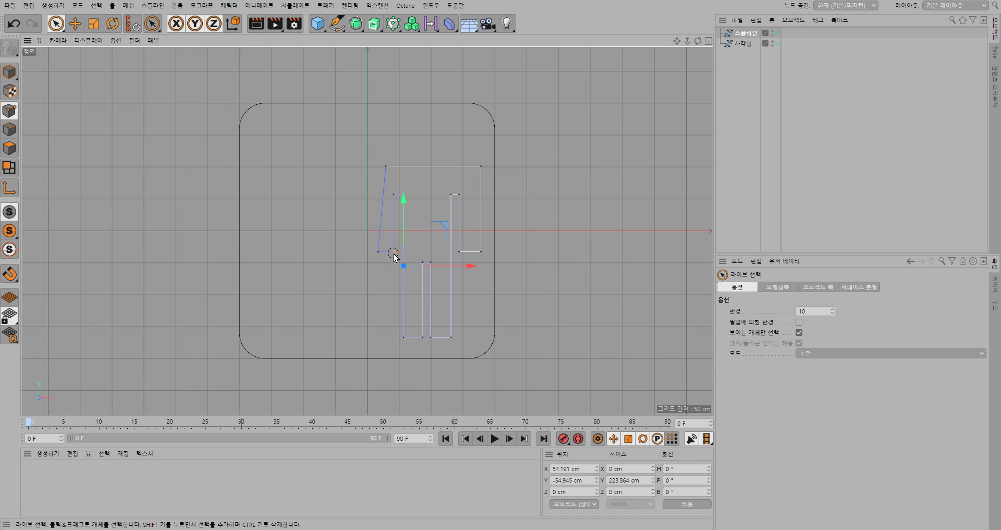
# Straighten the inner and outer edges of the arm nearest the square's centre vertically with the centred X point alignment
pyautogui.moveTo(394, 203); pyautogui.dragTo(394, 251)
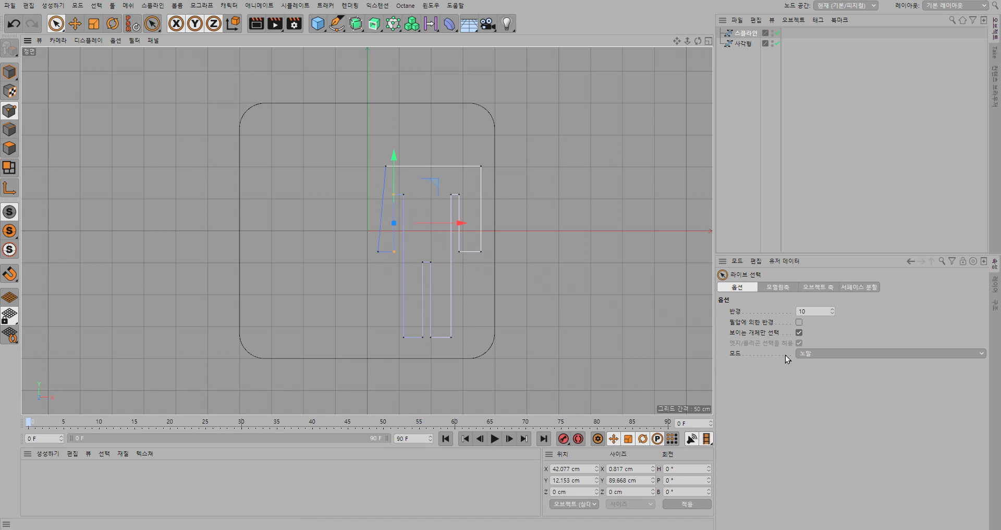
pyautogui.press('space')
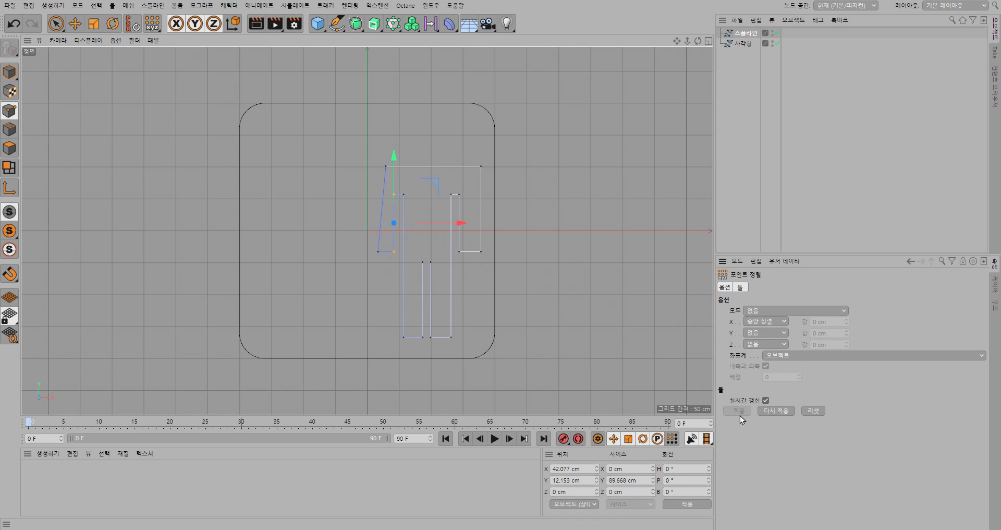
pyautogui.press('space')
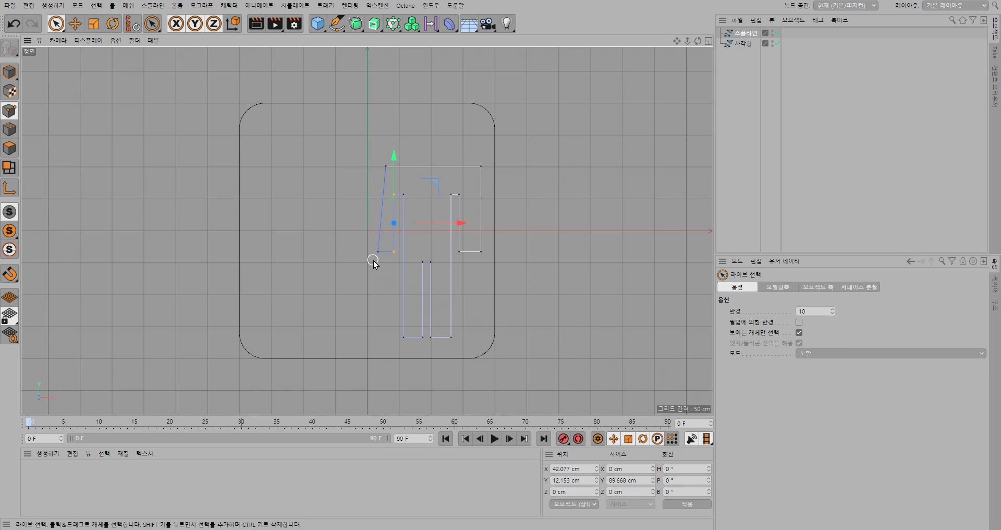
pyautogui.moveTo(377, 256); pyautogui.dragTo(387, 159)
pyautogui.press('space')
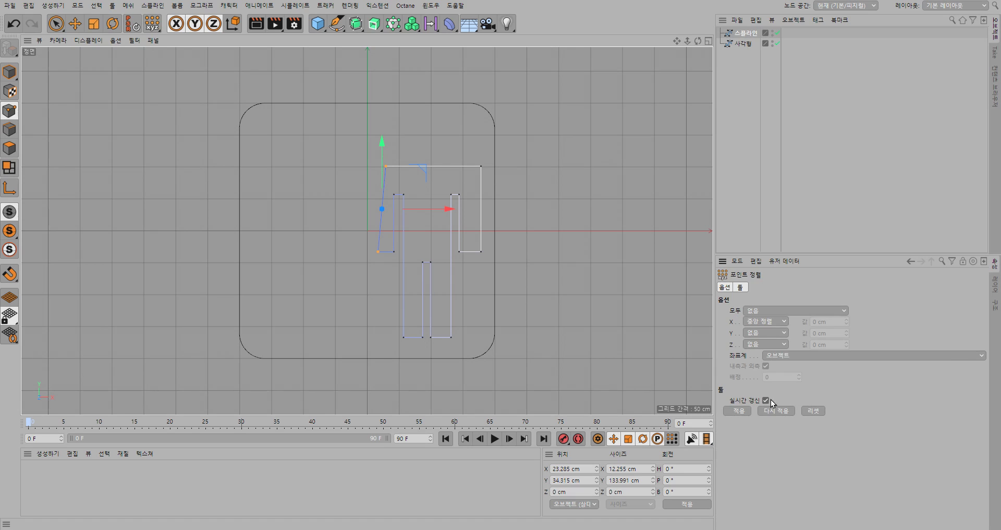
pyautogui.click(740, 411)
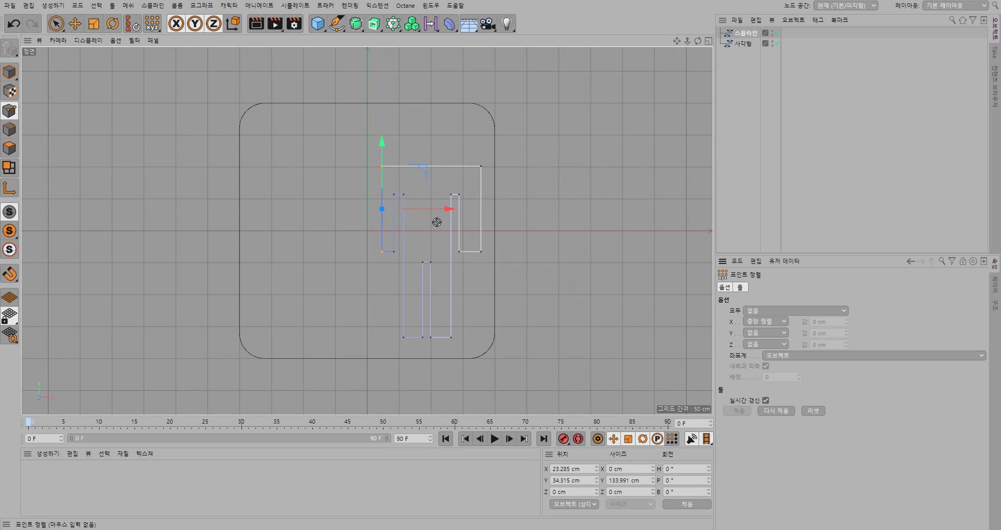
# Widen the arm nearest the square's centre, moving its outer edge about 9 cm outward and its inner edge to about X 47.8 cm
pyautogui.moveTo(446, 208); pyautogui.dragTo(440, 209)
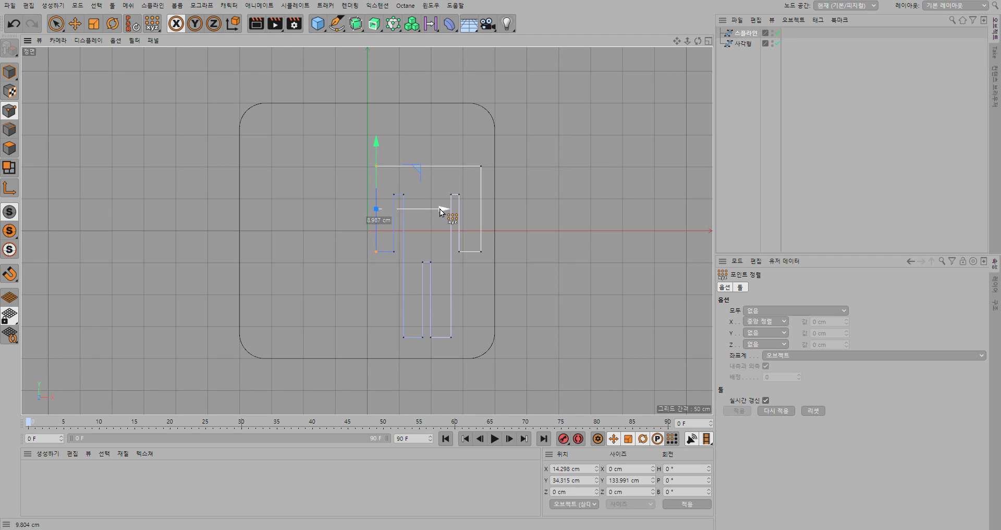
pyautogui.press('space')
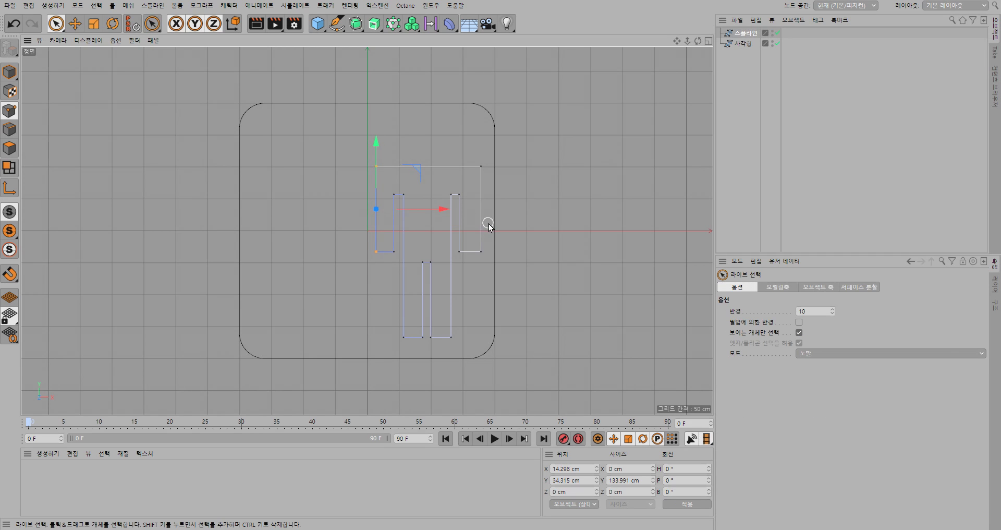
pyautogui.moveTo(401, 188); pyautogui.dragTo(395, 259)
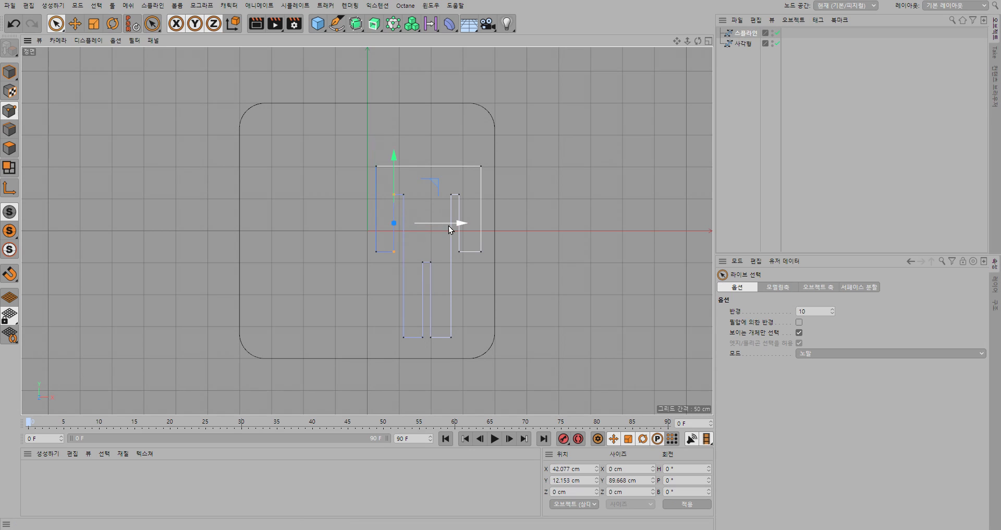
pyautogui.moveTo(455, 225); pyautogui.dragTo(463, 226)
pyautogui.moveTo(463, 226); pyautogui.dragTo(463, 224)
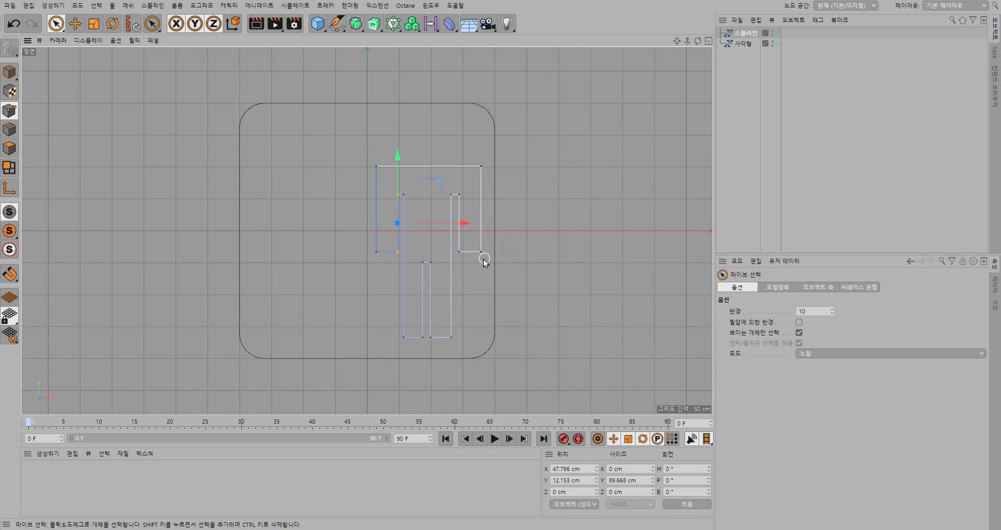
# Widen the body by moving both of its long vertical sides slightly outward toward the arms, narrowing the armpit gaps
pyautogui.click(445, 191)
pyautogui.click(450, 195)
pyautogui.keyDown('shift'); pyautogui.click(451, 340); pyautogui.keyUp('shift')
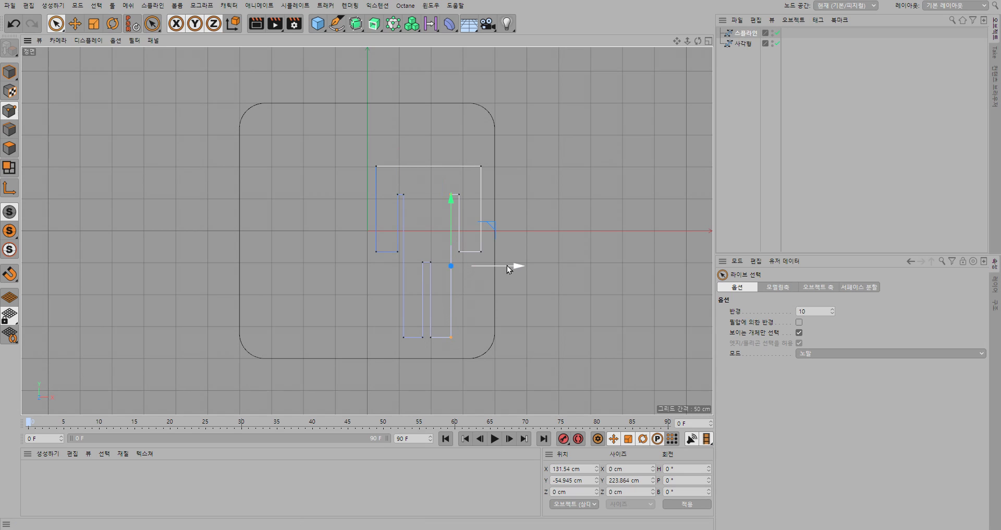
pyautogui.moveTo(507, 265); pyautogui.dragTo(510, 265)
pyautogui.moveTo(403, 337); pyautogui.dragTo(407, 194)
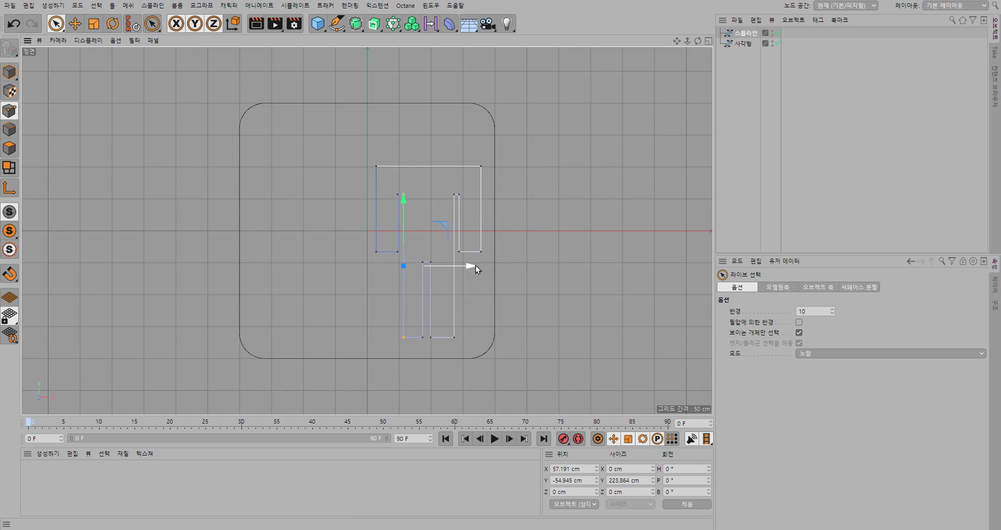
pyautogui.moveTo(467, 267); pyautogui.dragTo(471, 267)
pyautogui.click(489, 293)
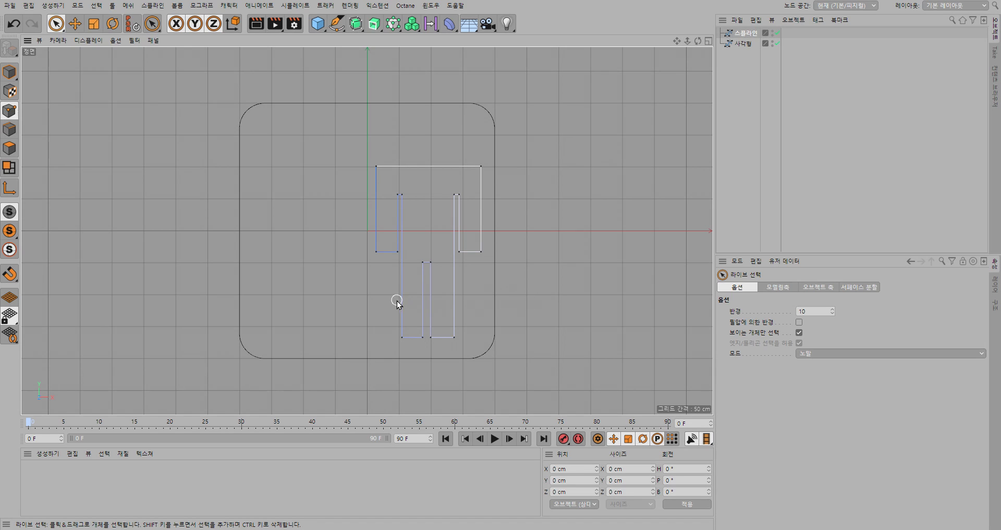
# Round the shoulder corners and the ends of both arms and legs using Chamfer (모깍기) with a 30 cm radius
pyautogui.moveTo(371, 253)
pyautogui.mouseDown()
pyautogui.moveTo(400, 251)
pyautogui.moveTo(396, 326)
pyautogui.moveTo(455, 339)
pyautogui.moveTo(480, 279)
pyautogui.moveTo(476, 253)
pyautogui.moveTo(463, 253)
pyautogui.moveTo(491, 201)
pyautogui.moveTo(488, 168)
pyautogui.moveTo(370, 168)
pyautogui.mouseUp()
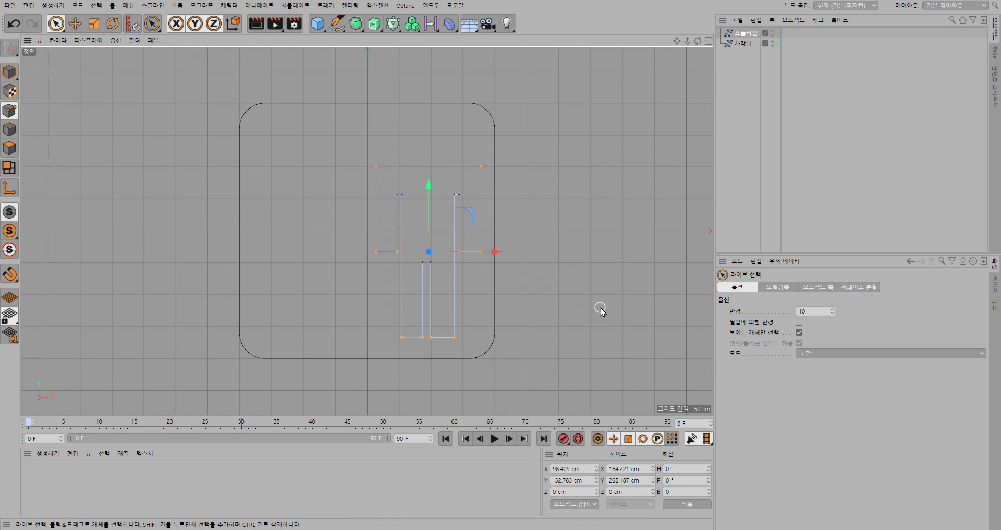
pyautogui.rightClick(574, 188)
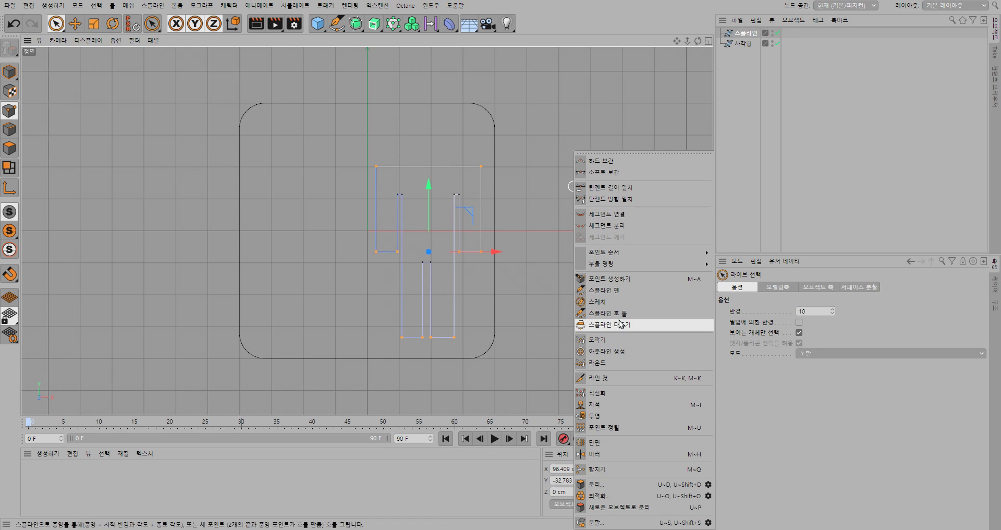
pyautogui.click(615, 341)
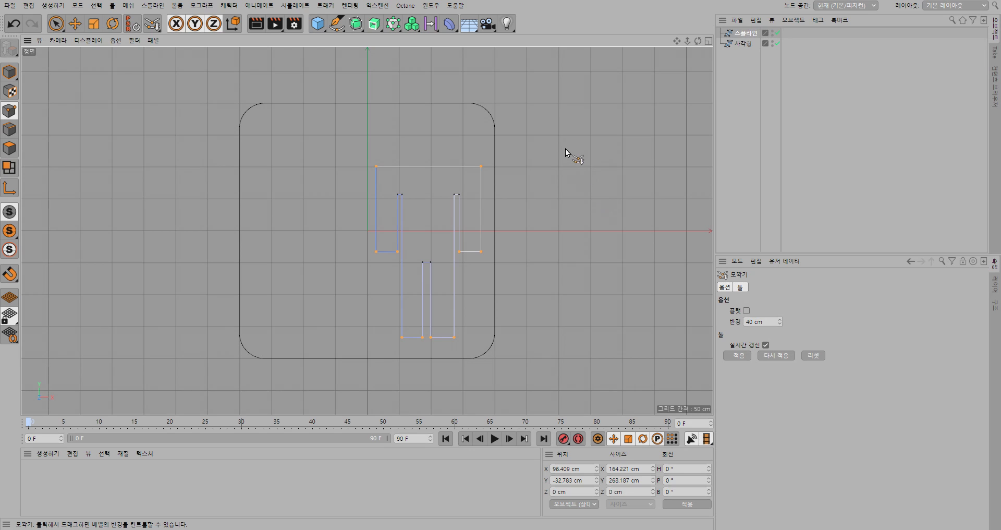
pyautogui.moveTo(526, 121); pyautogui.dragTo(527, 121)
pyautogui.click(779, 320)
pyautogui.click(781, 320)
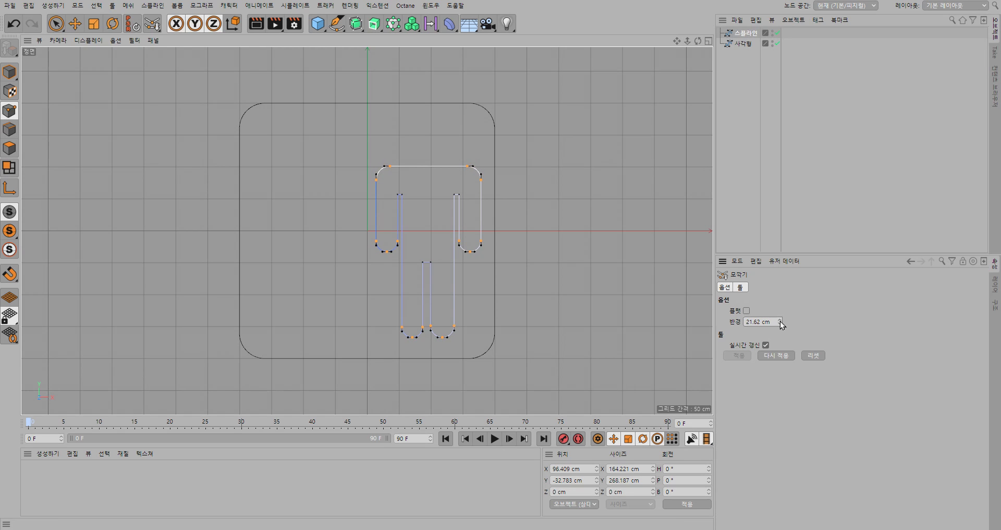
pyautogui.click(780, 323)
pyautogui.moveTo(780, 322); pyautogui.dragTo(780, 324)
pyautogui.click(780, 324)
pyautogui.write('30')
pyautogui.press('Return')
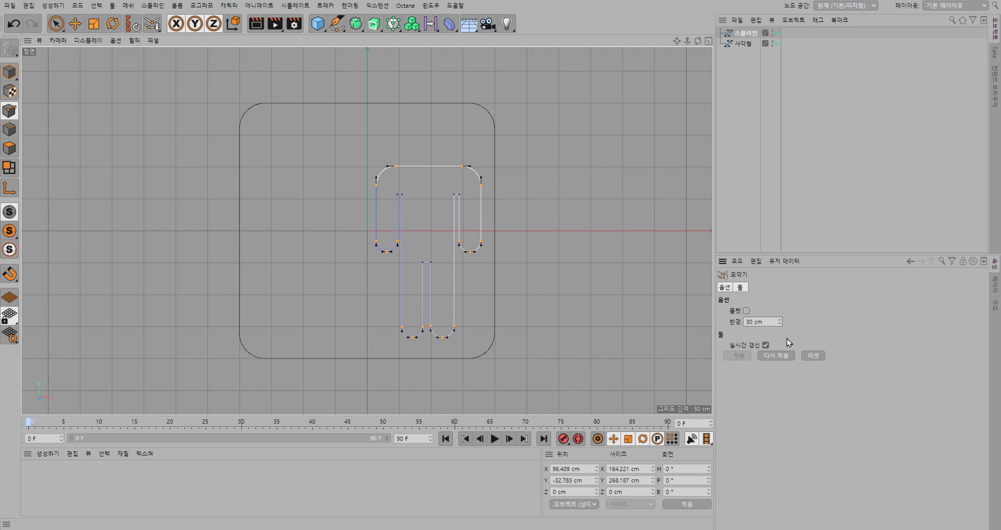
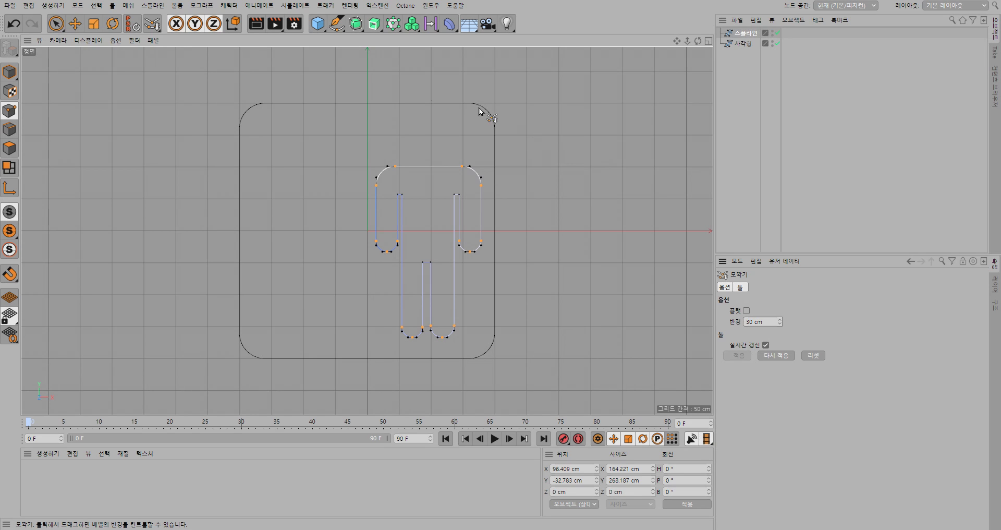
# Add a circle (원) spline for the figure's head and reduce its radius to a small head-sized circle
pyautogui.click(337, 23)
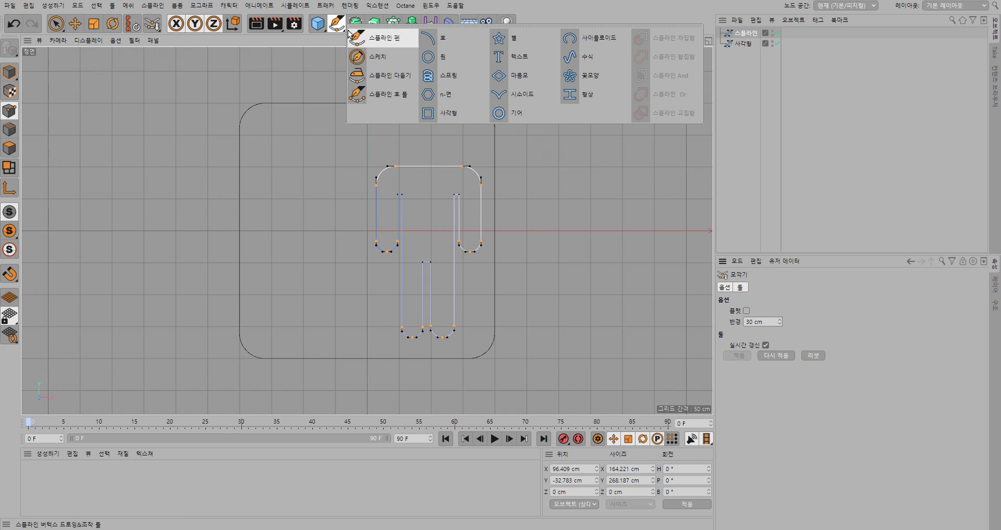
pyautogui.click(443, 58)
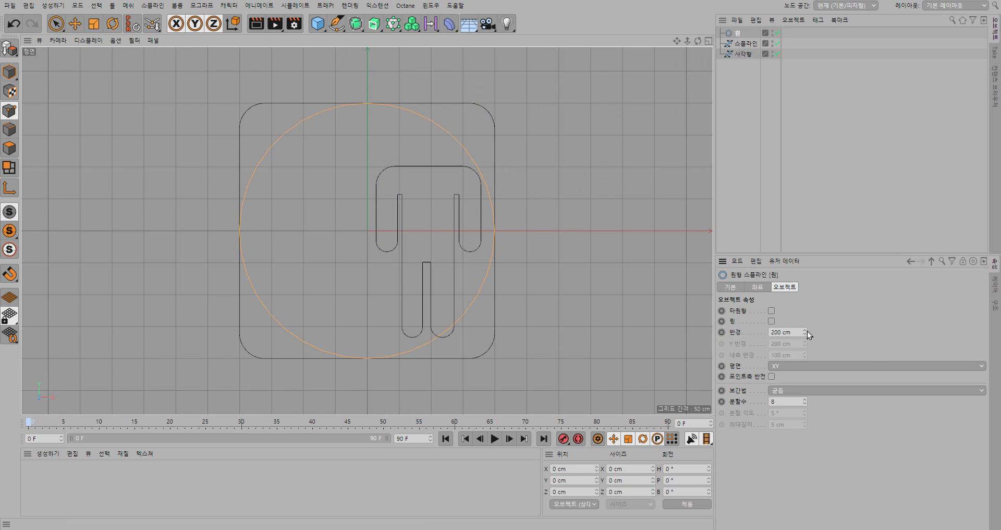
pyautogui.moveTo(805, 331); pyautogui.dragTo(739, 334)
pyautogui.click(56, 24)
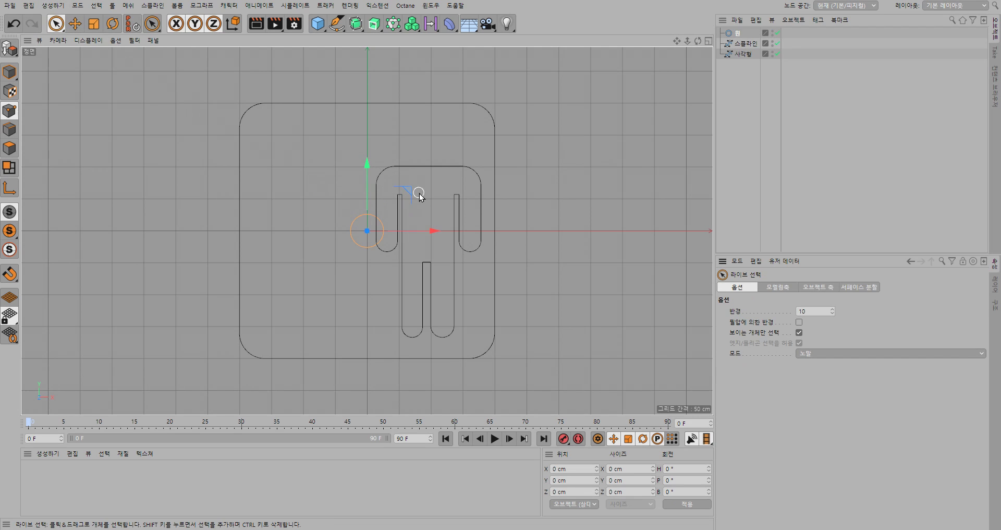
# Move the head circle above the body's shoulders, to about X 94.8 cm and Y 139.7 cm
pyautogui.moveTo(409, 192); pyautogui.dragTo(471, 102)
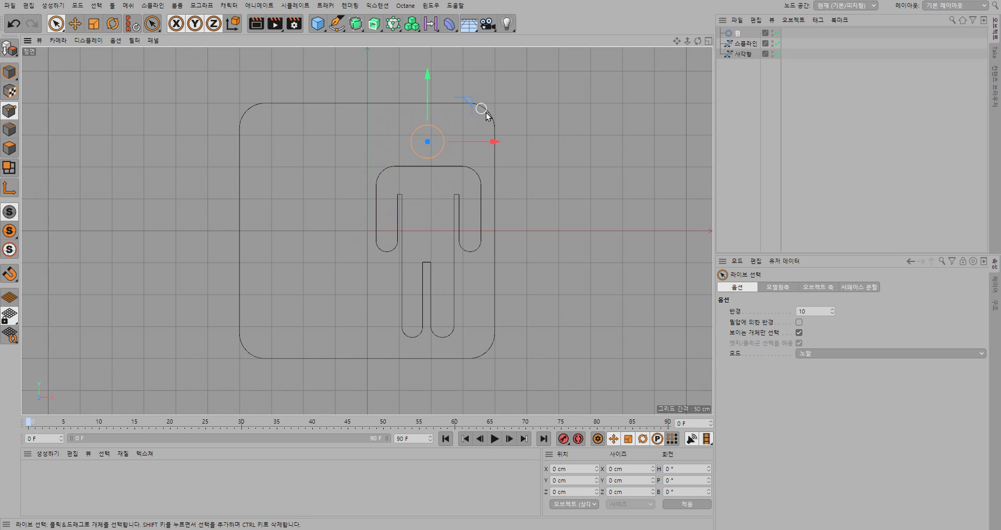
pyautogui.click(10, 71)
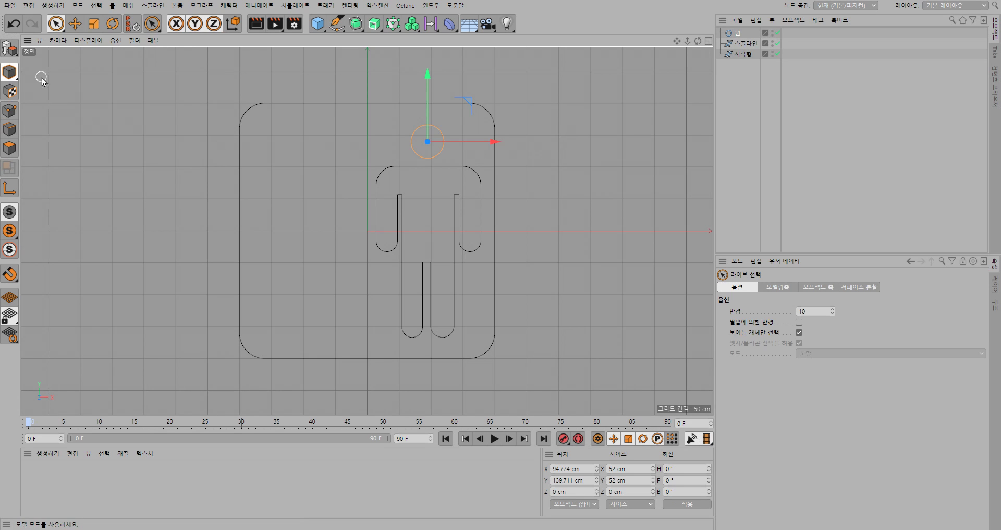
pyautogui.click(741, 34)
pyautogui.keyDown('ctrl'); pyautogui.click(746, 44); pyautogui.keyUp('ctrl')
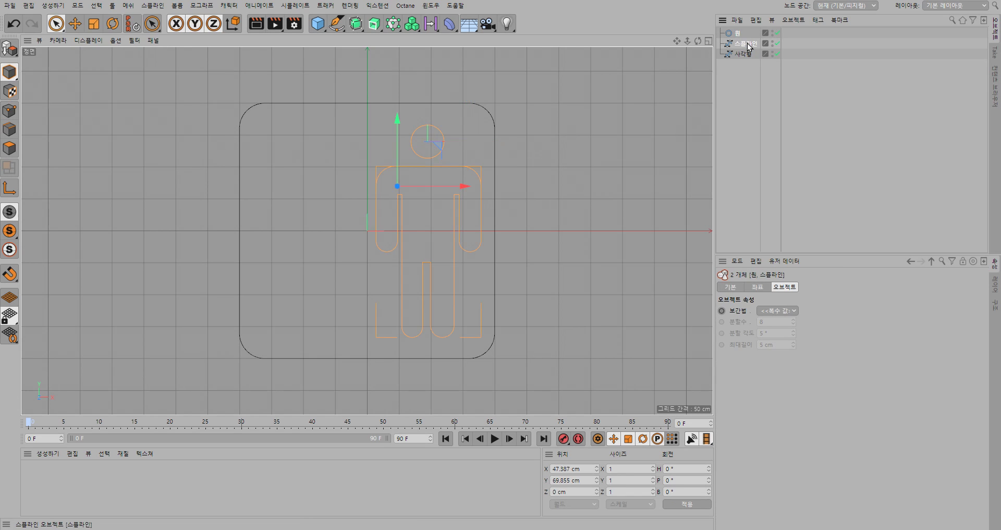
pyautogui.rightClick(586, 150)
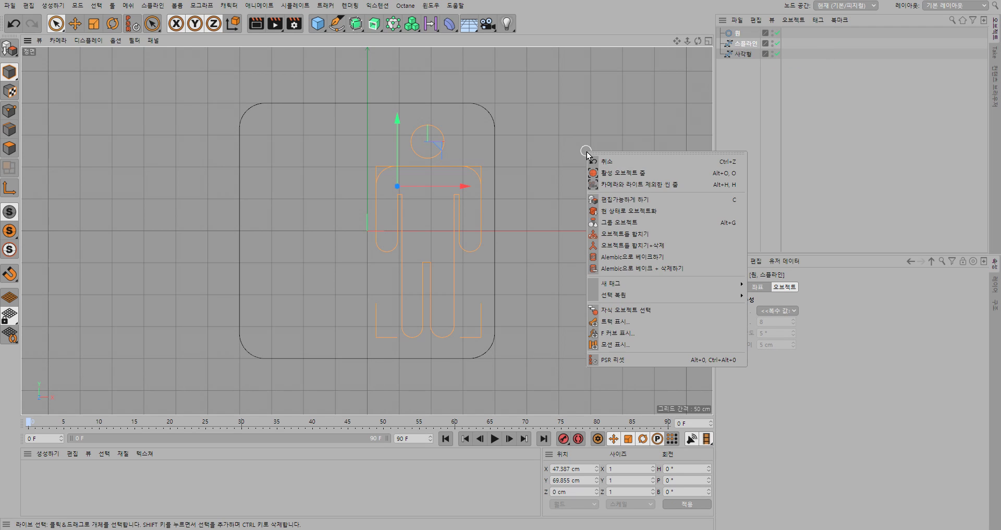
pyautogui.click(559, 111)
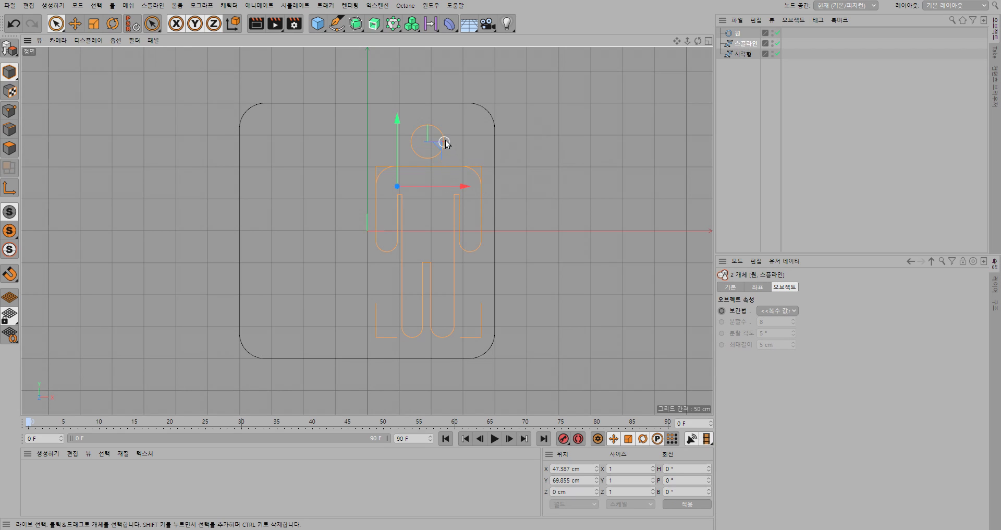
pyautogui.click(556, 119)
# Enlarge the head circle's radius slightly and nudge it to stay centred above the body
pyautogui.click(444, 134)
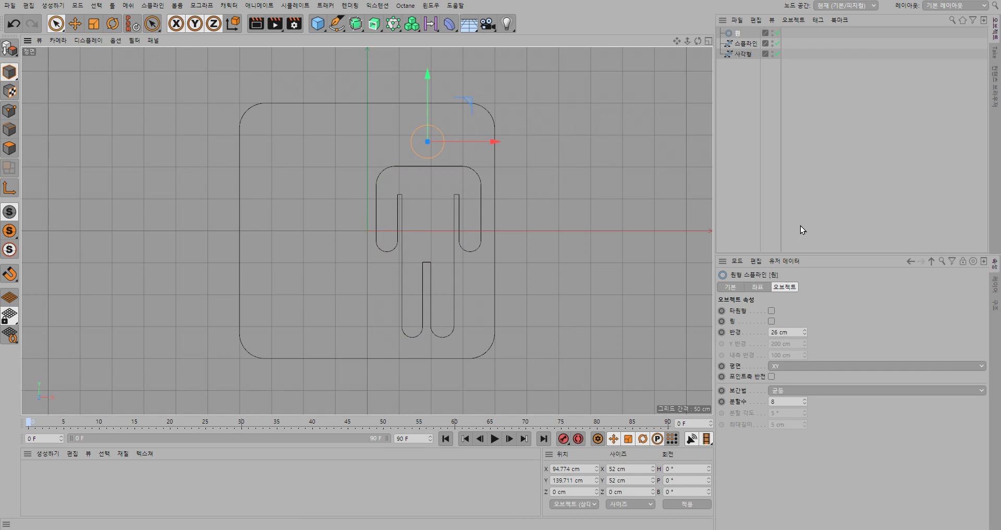
pyautogui.click(805, 331)
pyautogui.moveTo(804, 331); pyautogui.dragTo(804, 331)
pyautogui.moveTo(470, 101); pyautogui.dragTo(471, 100)
# Merge the head circle and the body spline into a single spline using Connect Objects + Delete (오브젝트를 합치기+삭제)
pyautogui.moveTo(812, 30); pyautogui.dragTo(737, 47)
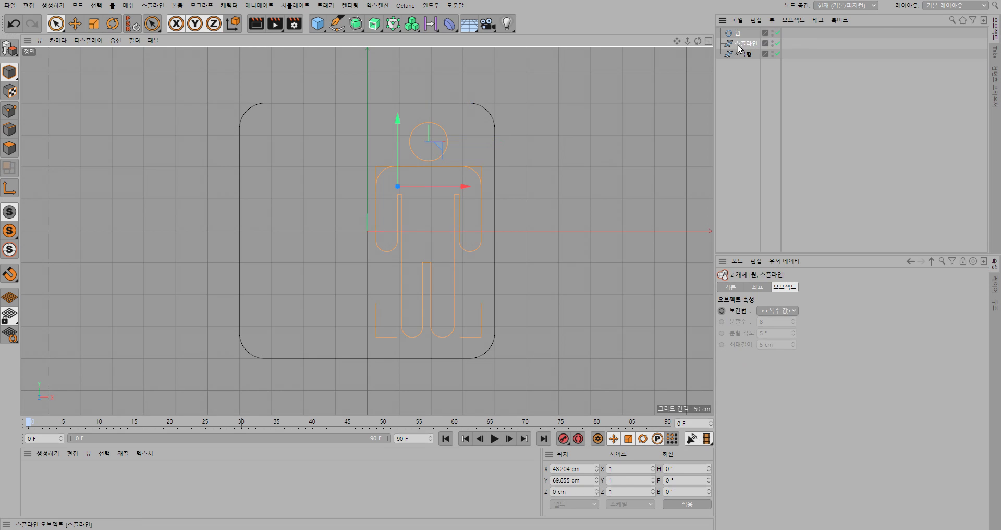
pyautogui.rightClick(738, 48)
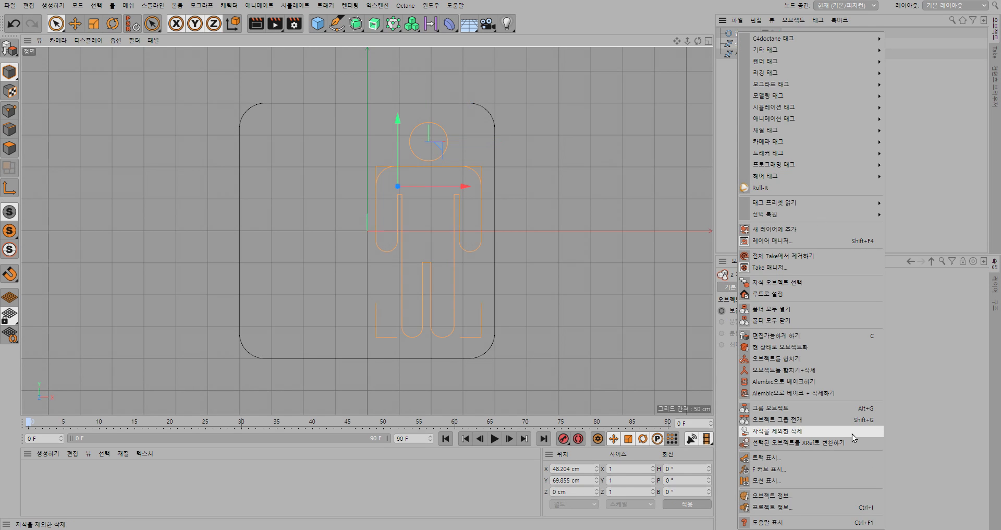
pyautogui.click(824, 370)
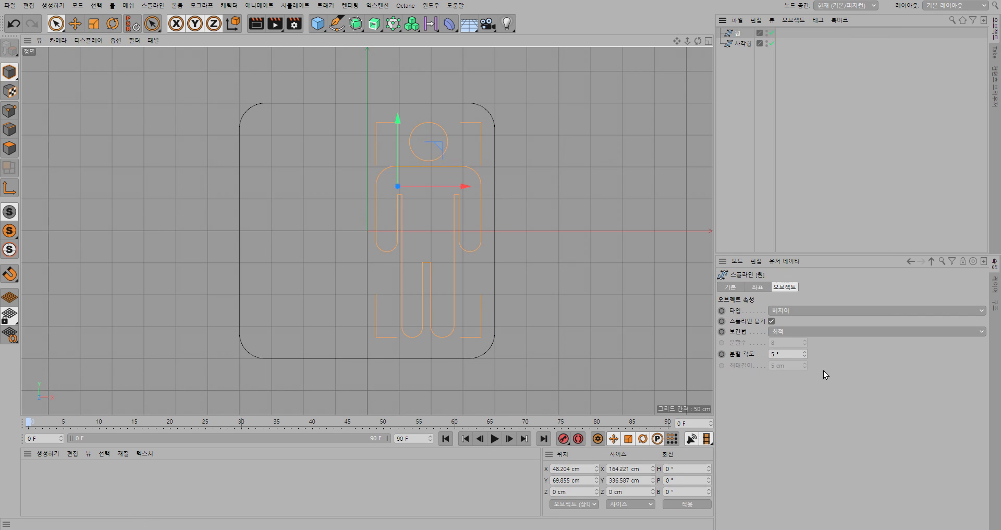
pyautogui.rightClick(741, 35)
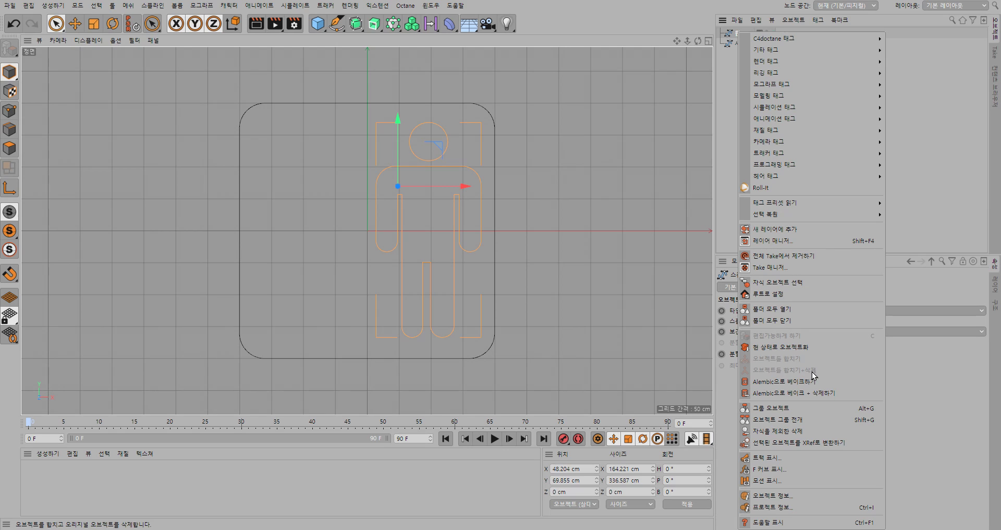
pyautogui.click(905, 195)
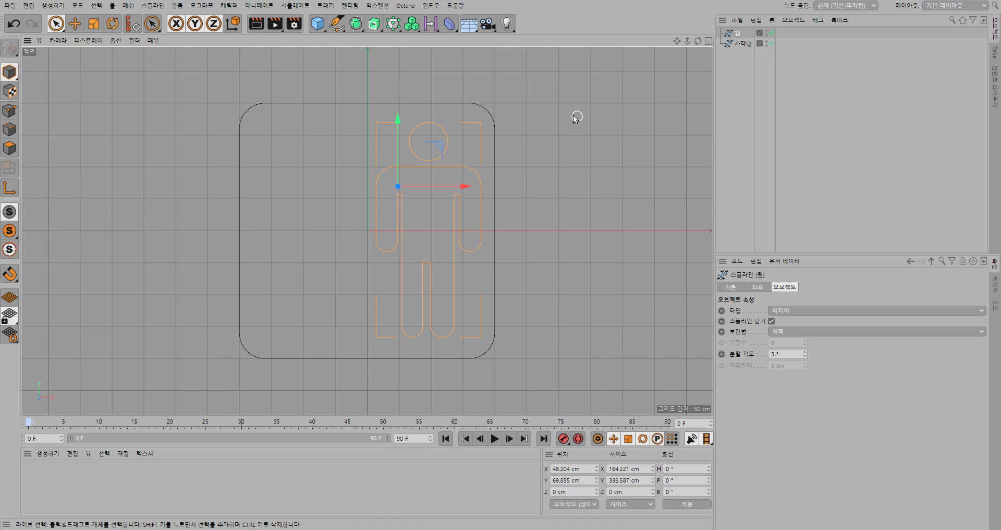
# Scale the man figure down to about 133.5 × 273.6 cm and move it to about X 61.3, Y 50.2 cm
pyautogui.moveTo(562, 99); pyautogui.dragTo(443, 76)
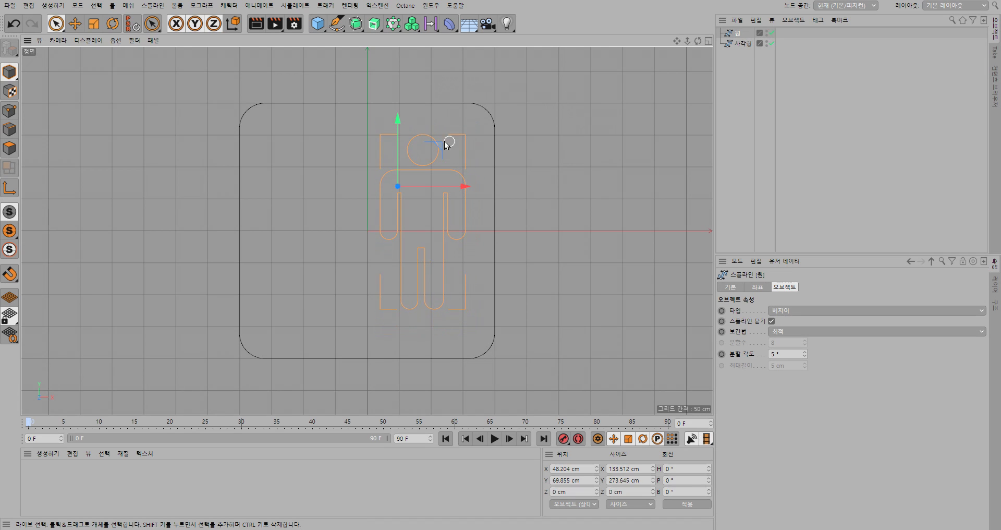
pyautogui.moveTo(441, 149); pyautogui.dragTo(449, 158)
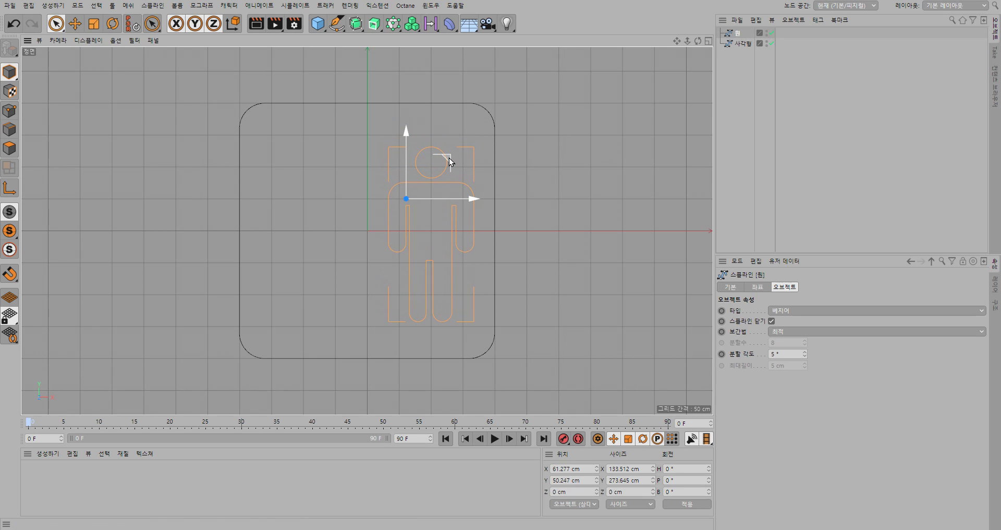
pyautogui.click(572, 178)
# Add an editable rectangle (사각형) spline as the central divider and scale it to about 18 cm wide and 340 cm high
pyautogui.press('t')
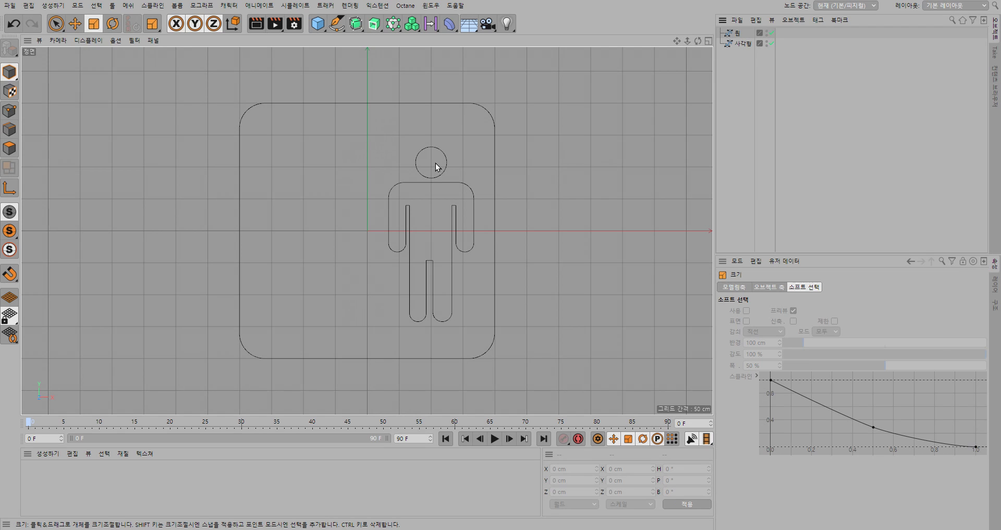
pyautogui.click(335, 25)
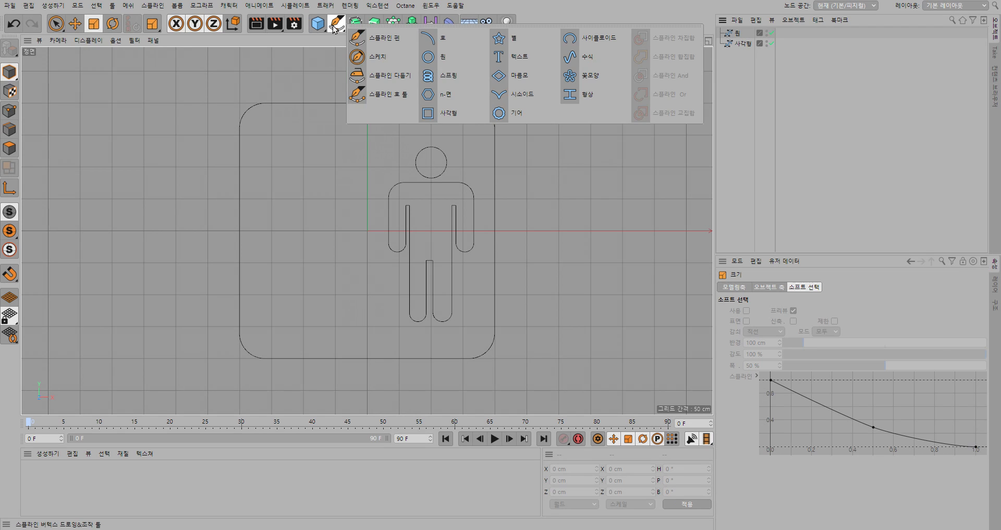
pyautogui.click(430, 113)
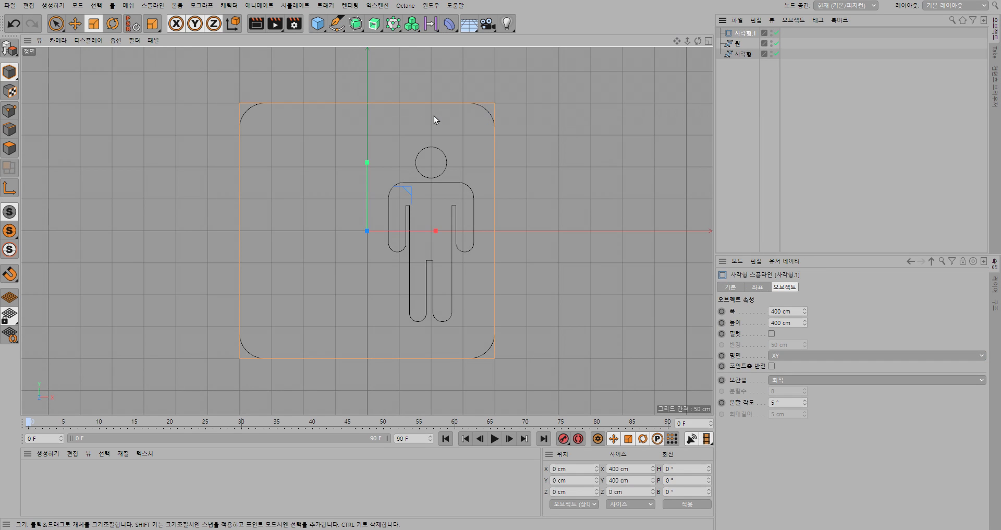
pyautogui.click(10, 48)
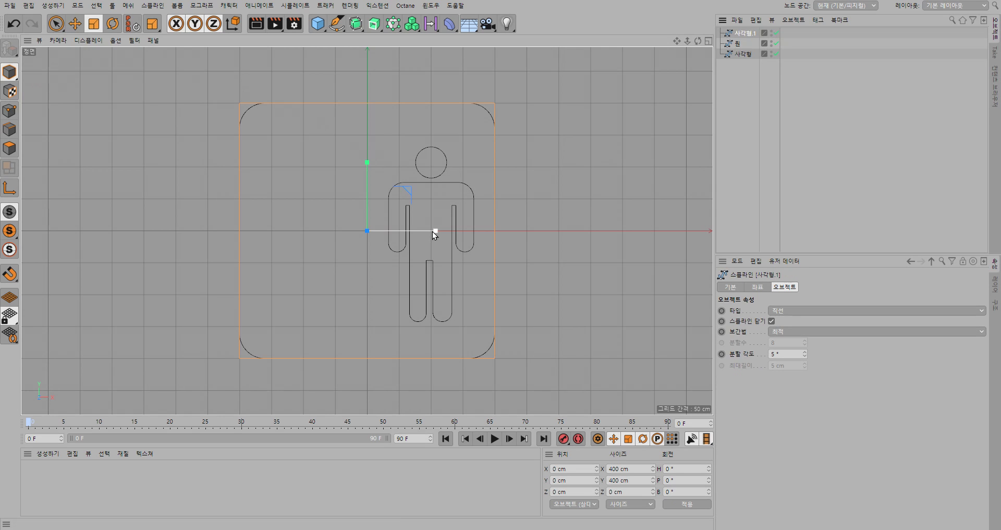
pyautogui.moveTo(436, 230); pyautogui.dragTo(371, 230)
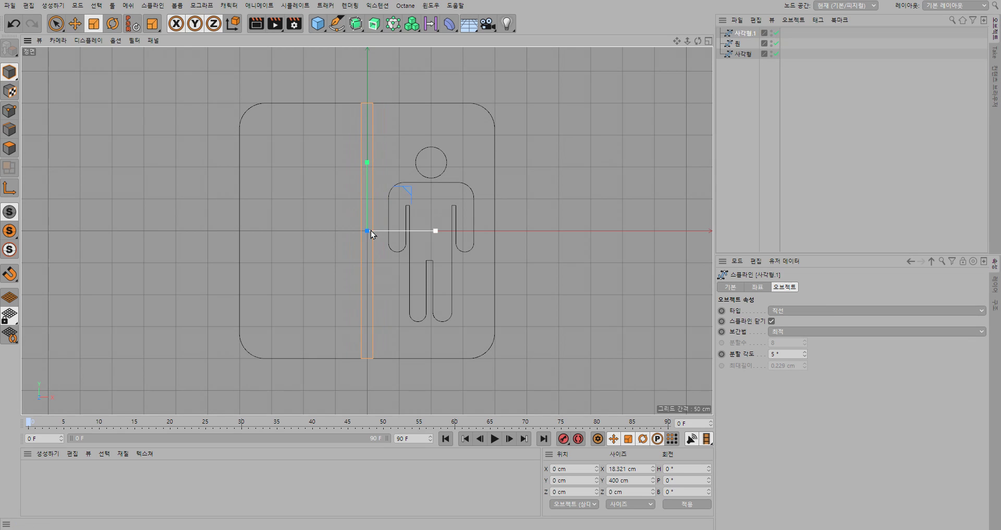
pyautogui.moveTo(367, 161)
pyautogui.mouseDown()
pyautogui.moveTo(370, 181)
pyautogui.moveTo(372, 173)
pyautogui.mouseUp()
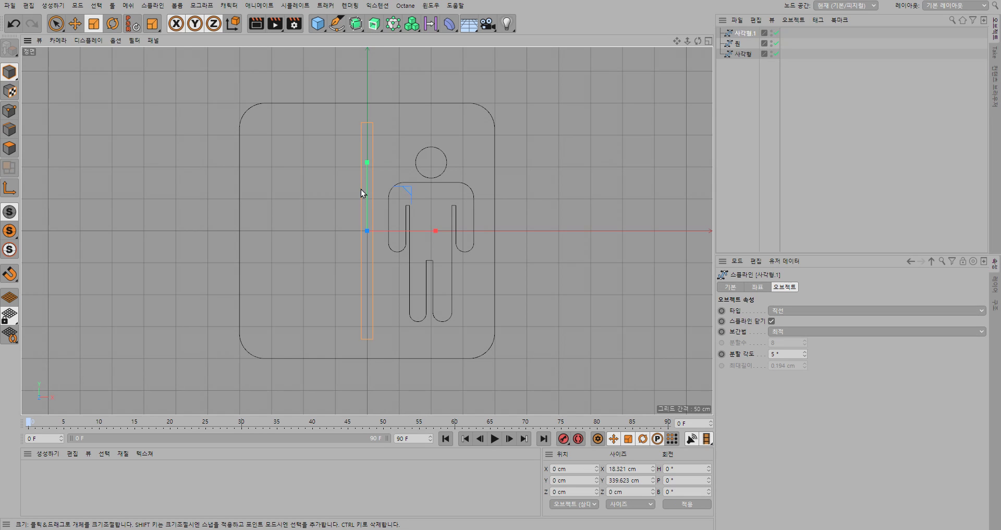
# Check the restroom sign reference in the browser, and copy the man figure across the divider to about X -138.9 cm
pyautogui.hotkey('alt', 'Tab')
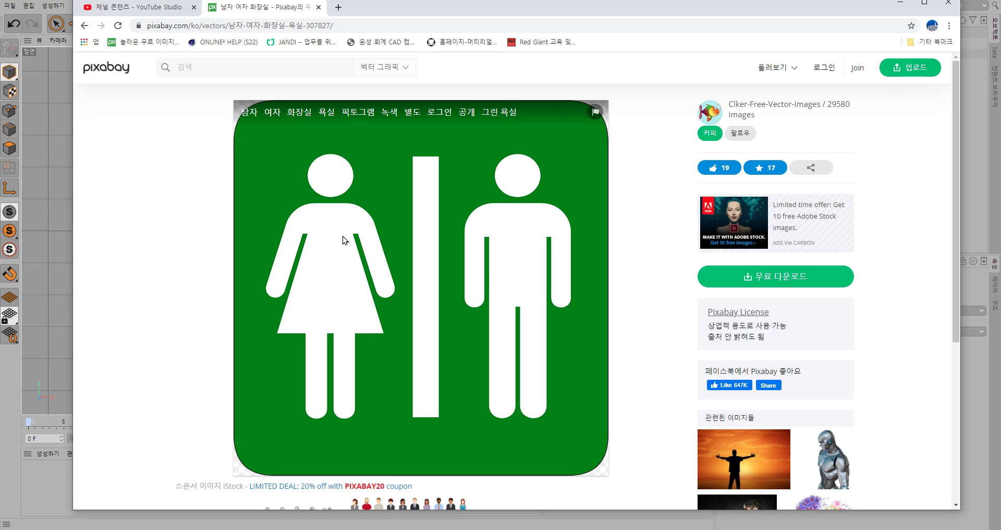
pyautogui.click(336, 524)
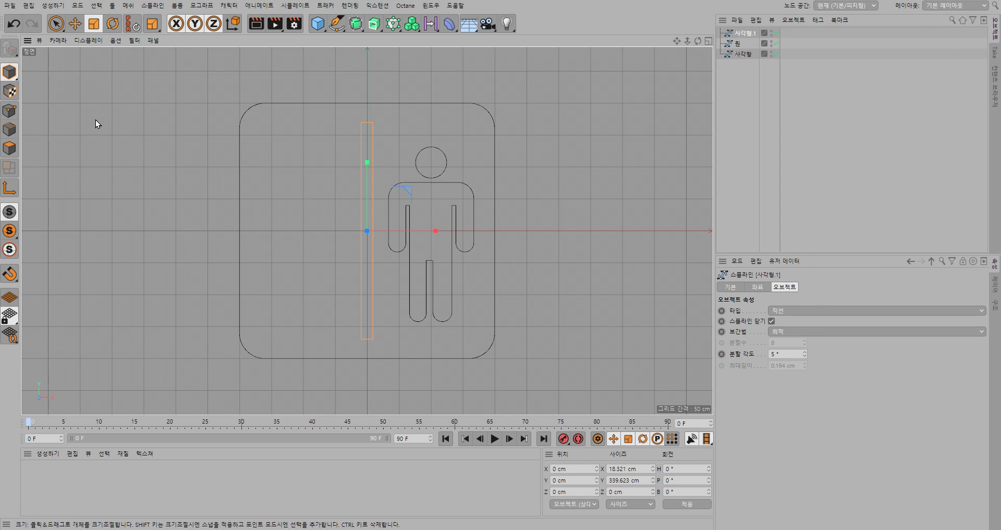
pyautogui.click(738, 43)
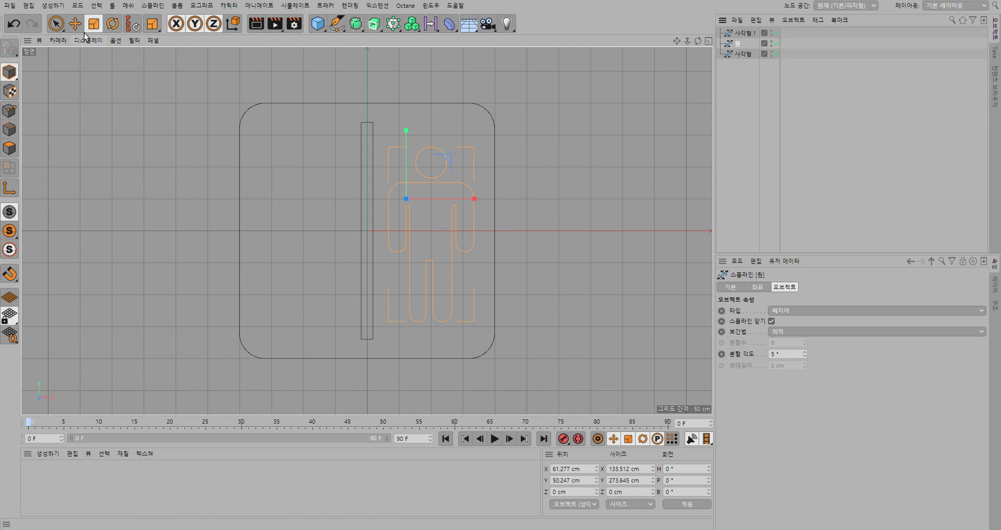
pyautogui.press('e')
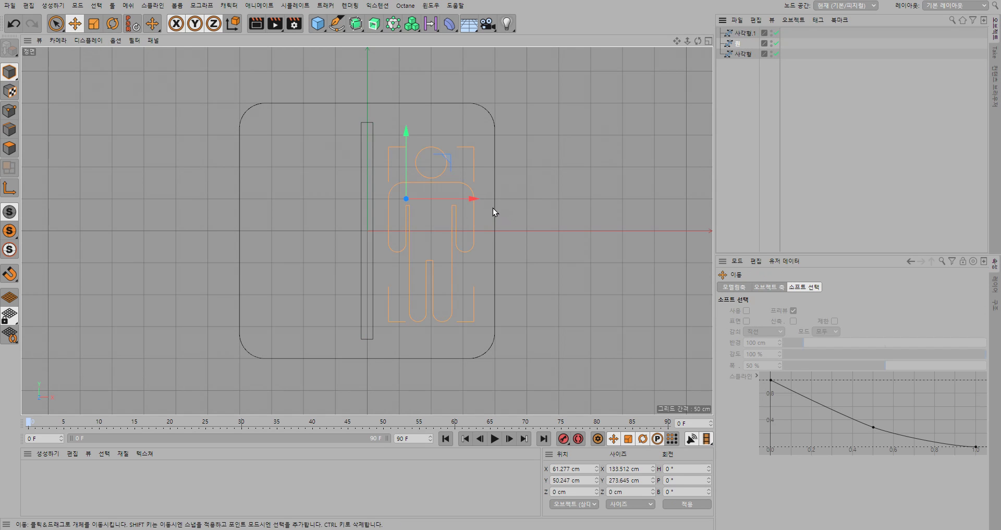
pyautogui.moveTo(474, 199); pyautogui.dragTo(351, 214)
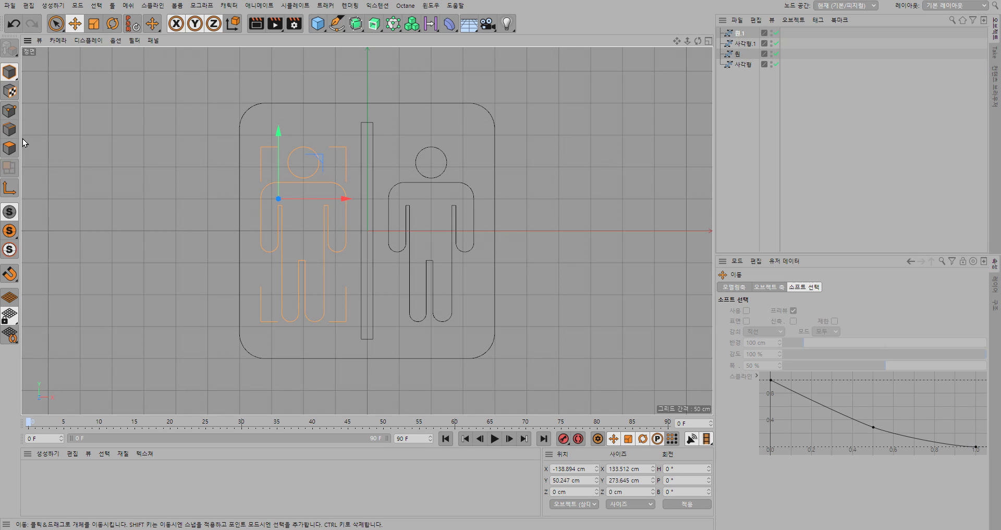
# Add a point on each outer side of the copied figure's body, level with the crotch, using Create Point (포인트 생성하기)
pyautogui.click(12, 113)
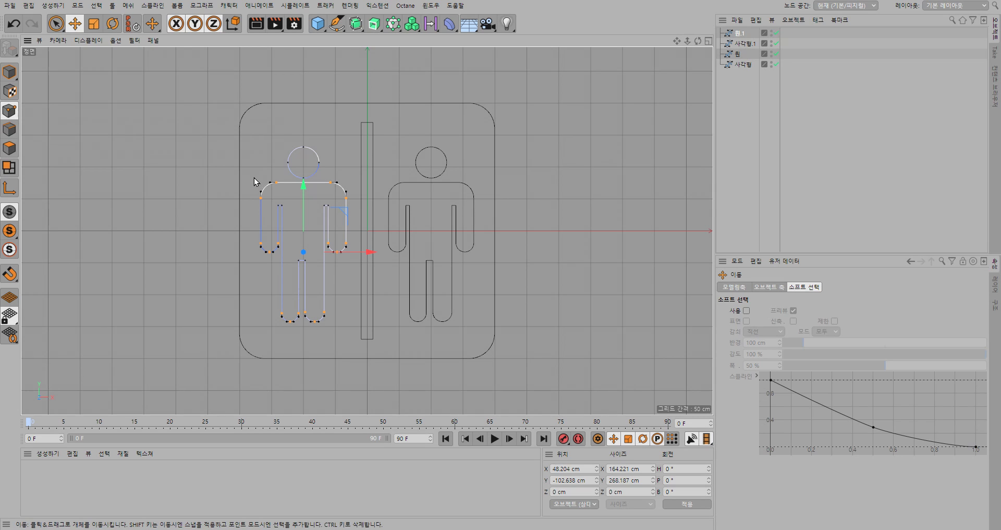
pyautogui.click(62, 30)
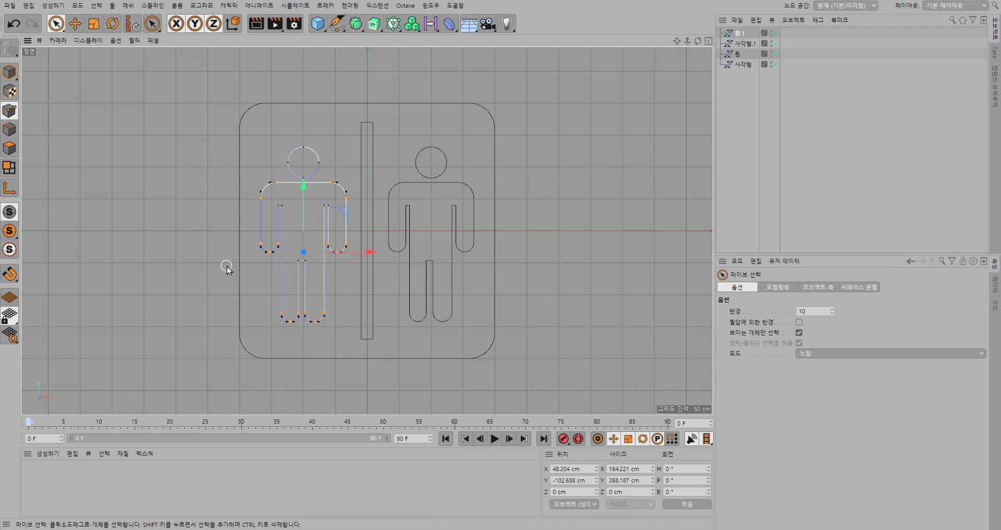
pyautogui.scroll(5, 301, 264)
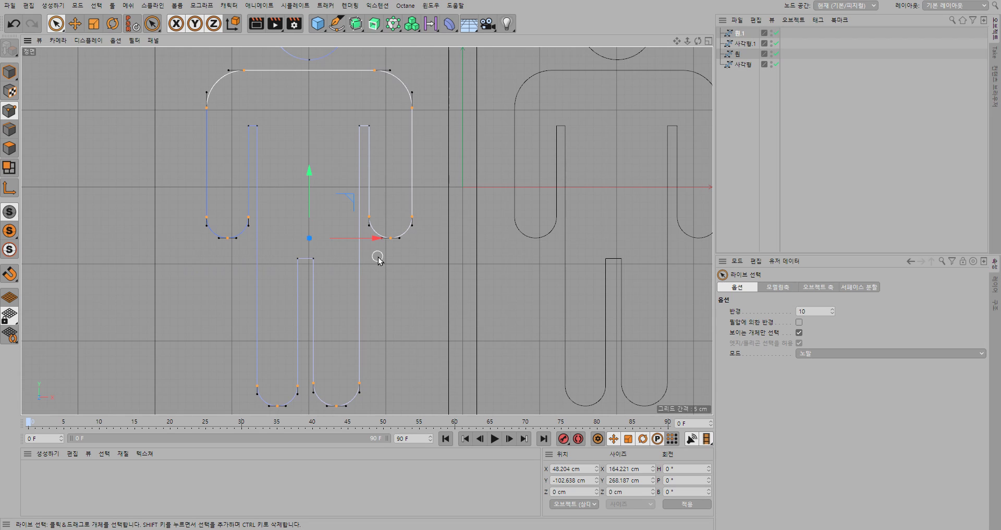
pyautogui.rightClick(257, 259)
pyautogui.moveTo(330, 256)
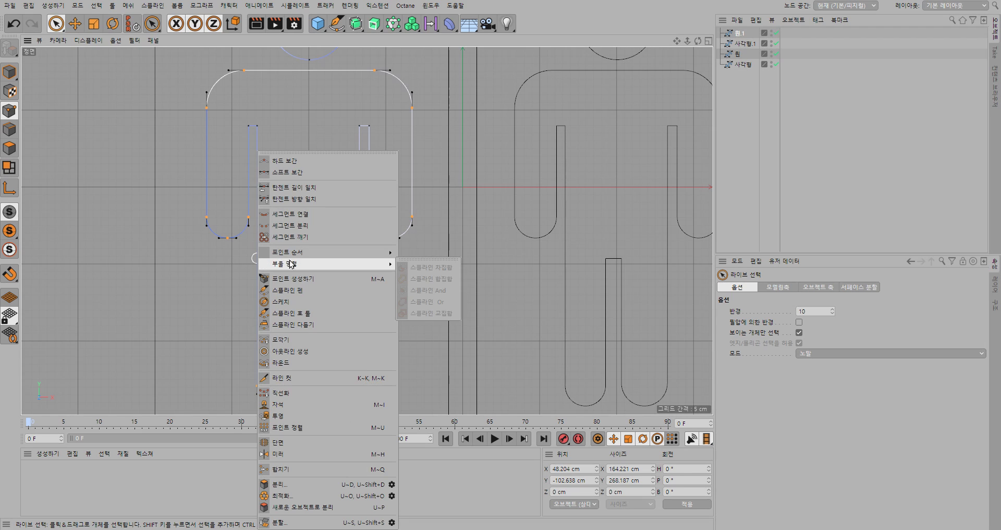
pyautogui.click(308, 281)
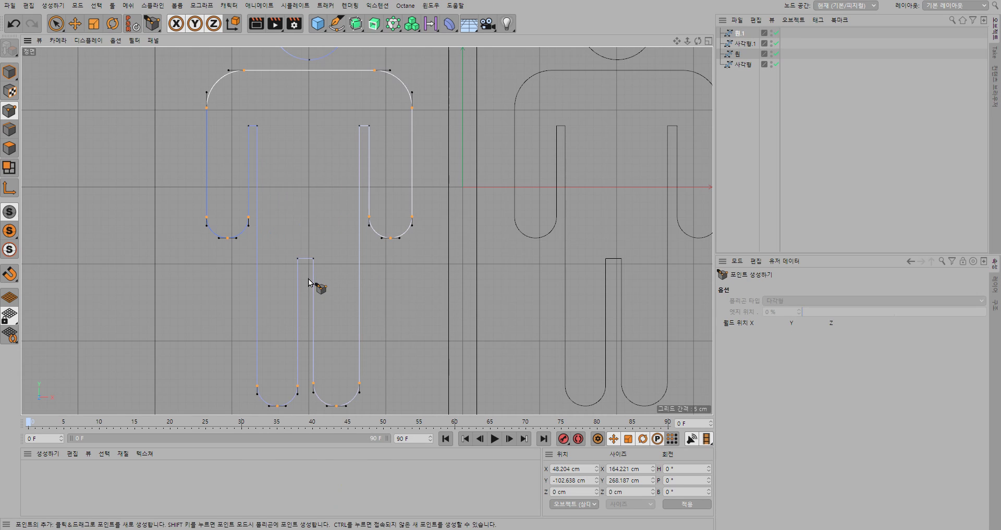
pyautogui.click(257, 258)
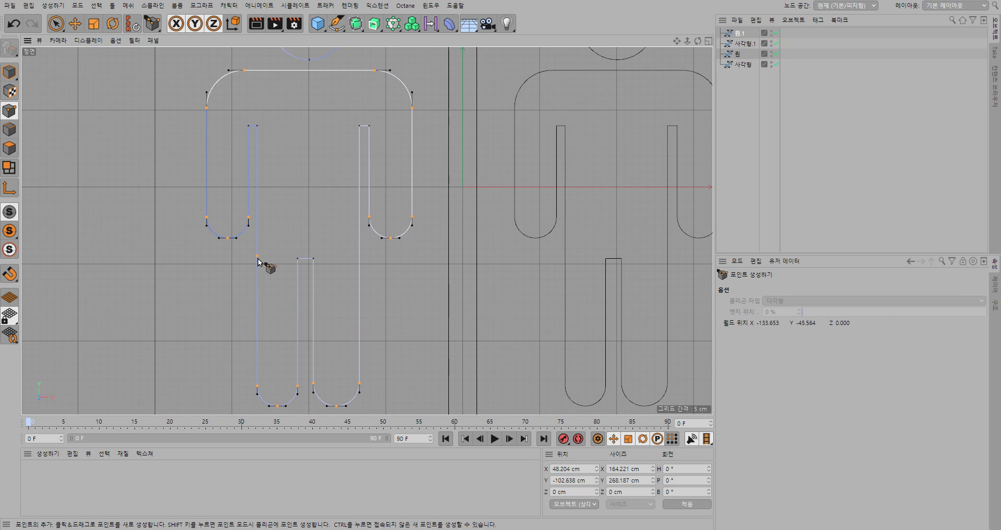
pyautogui.click(360, 256)
# Align the copied figure's two new side points and two crotch points at one height, with Point Align (포인트 정렬) centred on Y only
pyautogui.click(56, 24)
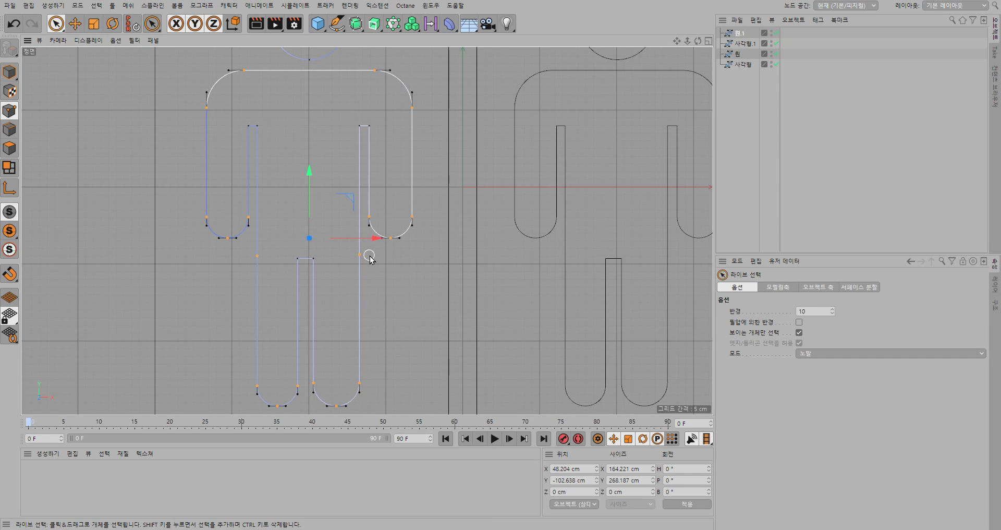
pyautogui.moveTo(369, 256); pyautogui.dragTo(250, 259)
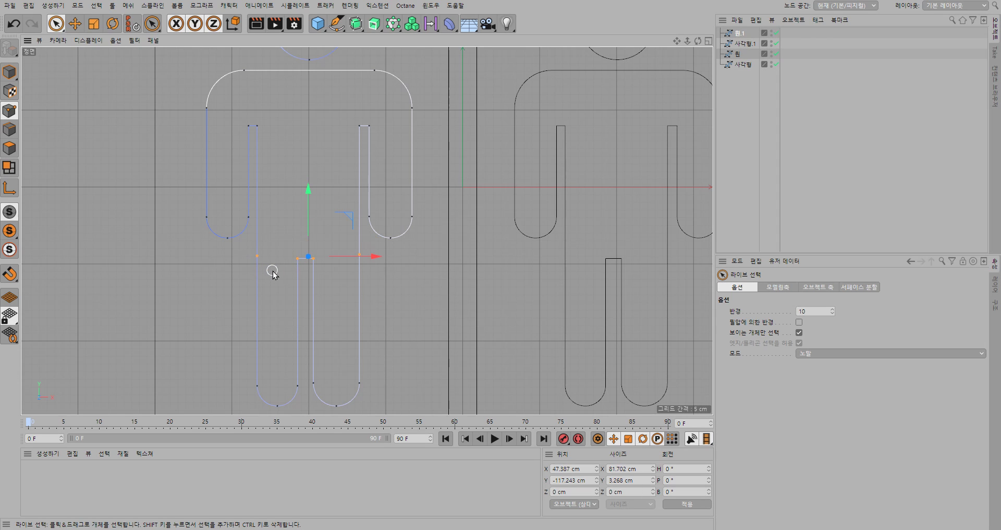
pyautogui.rightClick(413, 258)
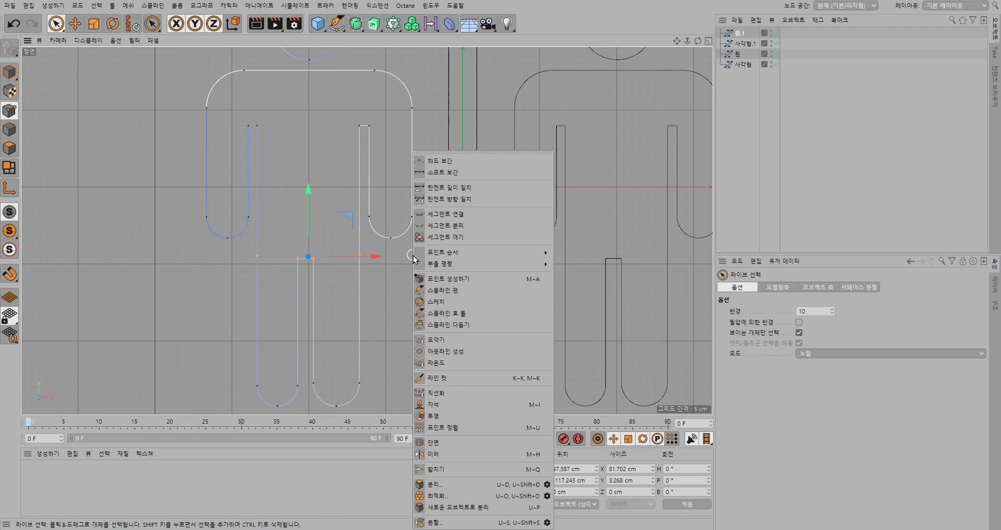
pyautogui.click(451, 429)
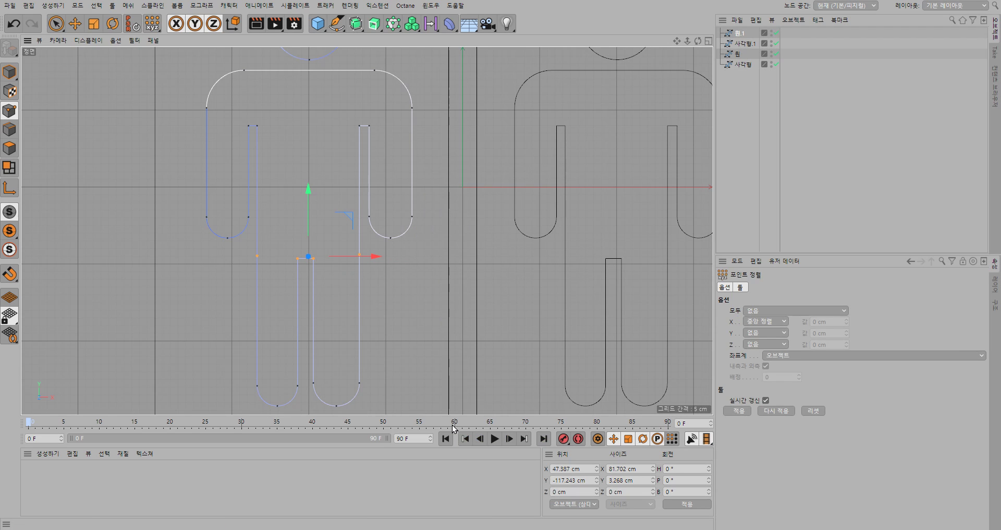
pyautogui.click(762, 332)
pyautogui.click(768, 367)
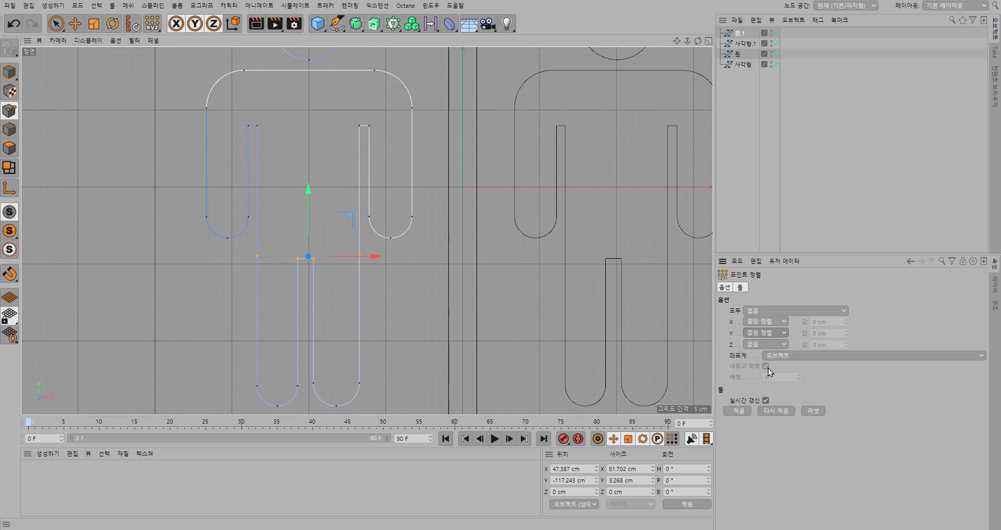
pyautogui.click(767, 322)
pyautogui.click(766, 333)
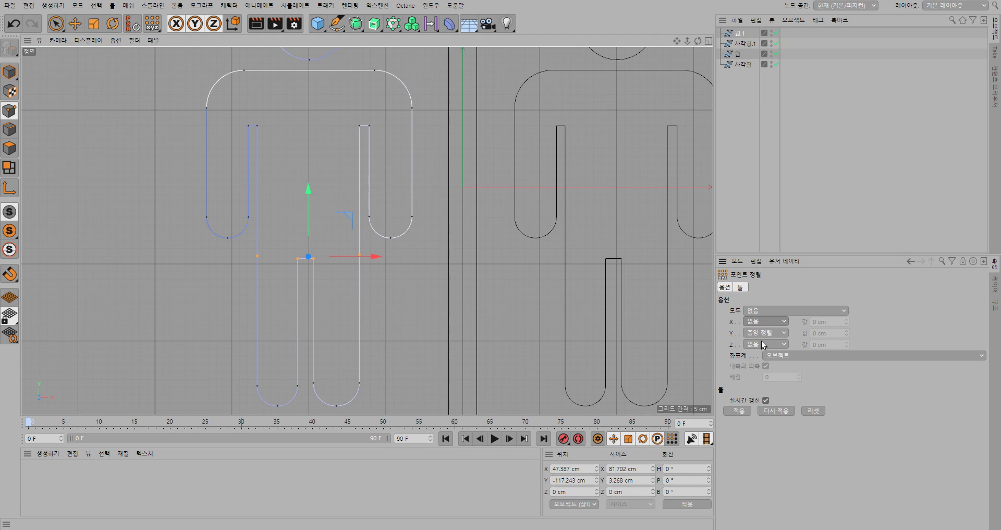
pyautogui.click(737, 411)
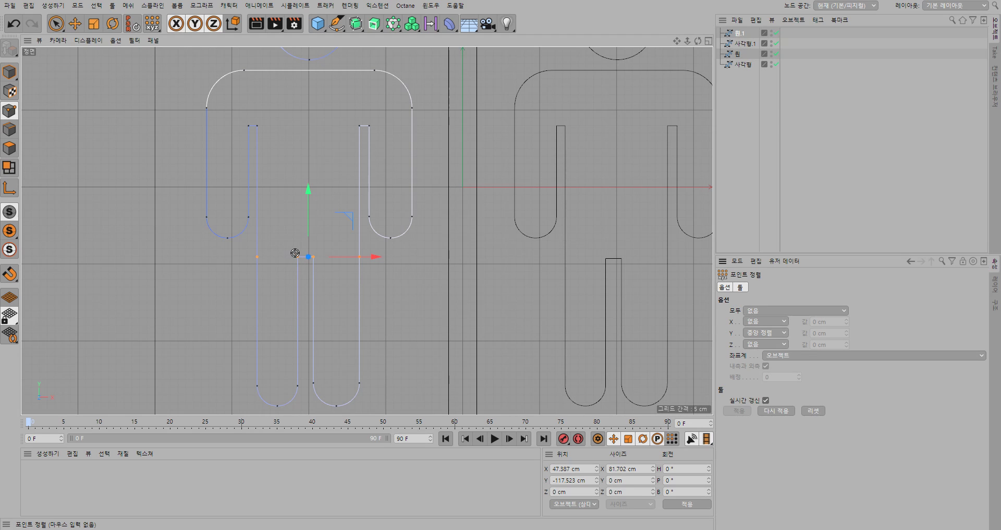
pyautogui.press('space')
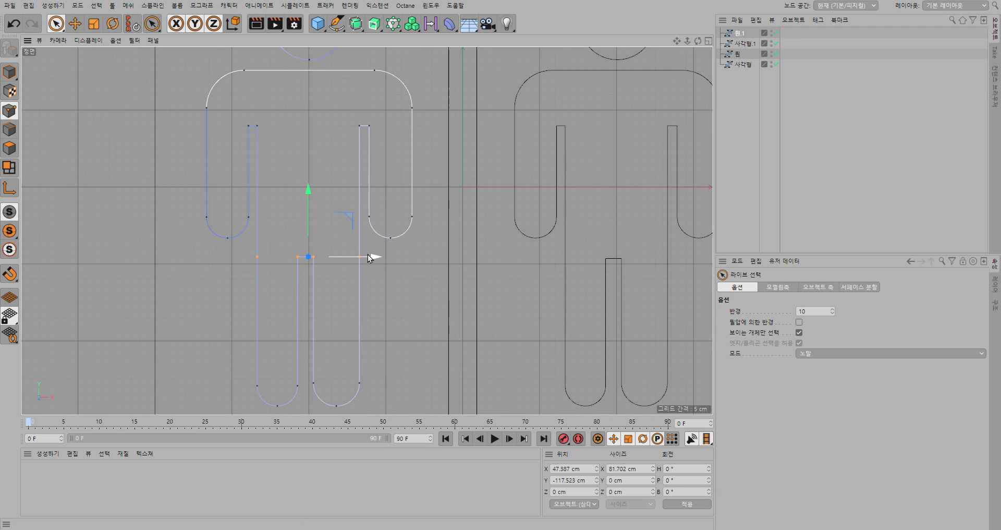
# Add another point on each outer side of the body, slightly above the aligned points, using Create Point (포인트 생성하기)
pyautogui.rightClick(423, 251)
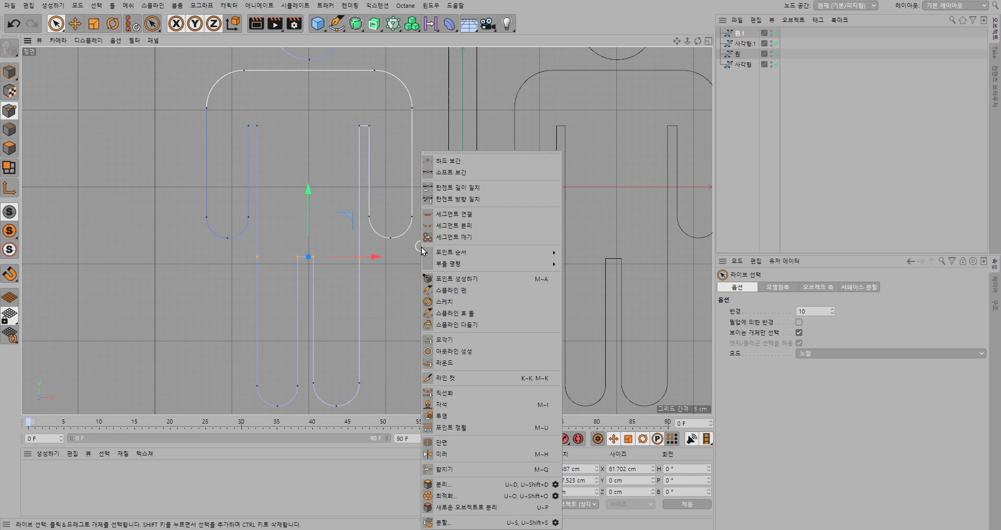
pyautogui.click(441, 278)
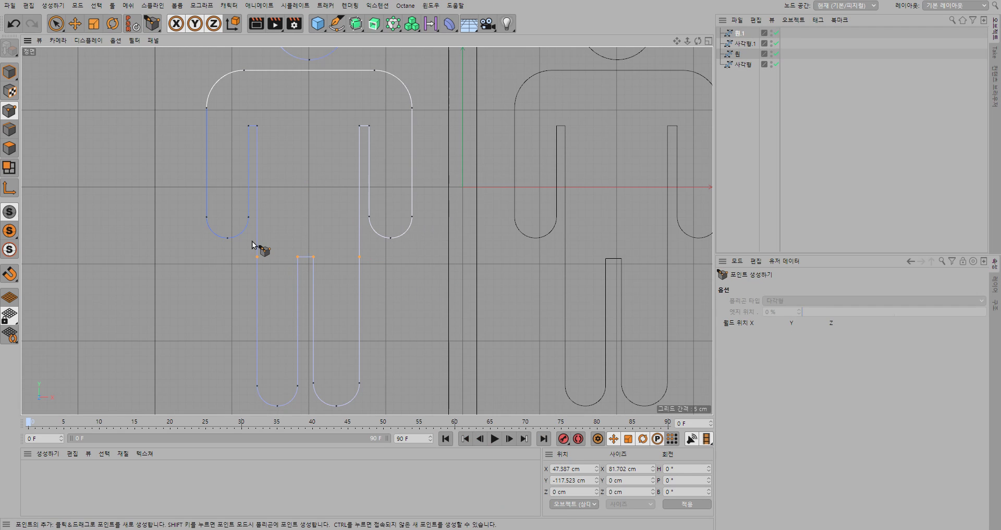
pyautogui.click(257, 242)
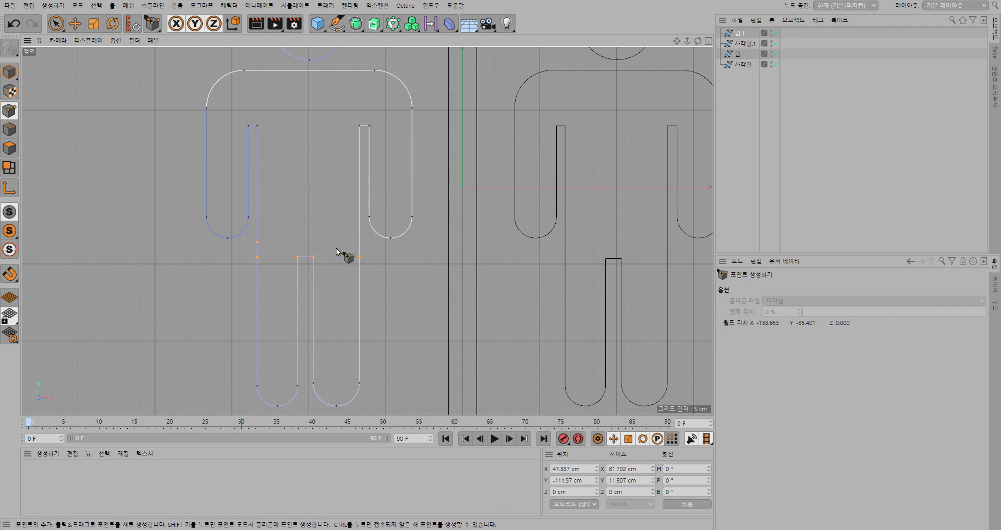
pyautogui.click(359, 242)
pyautogui.press('space')
# Pull the two upper side points outward to crotch level as skirt corners, at about X -21.4 and X 112.8 cm
pyautogui.click(257, 243)
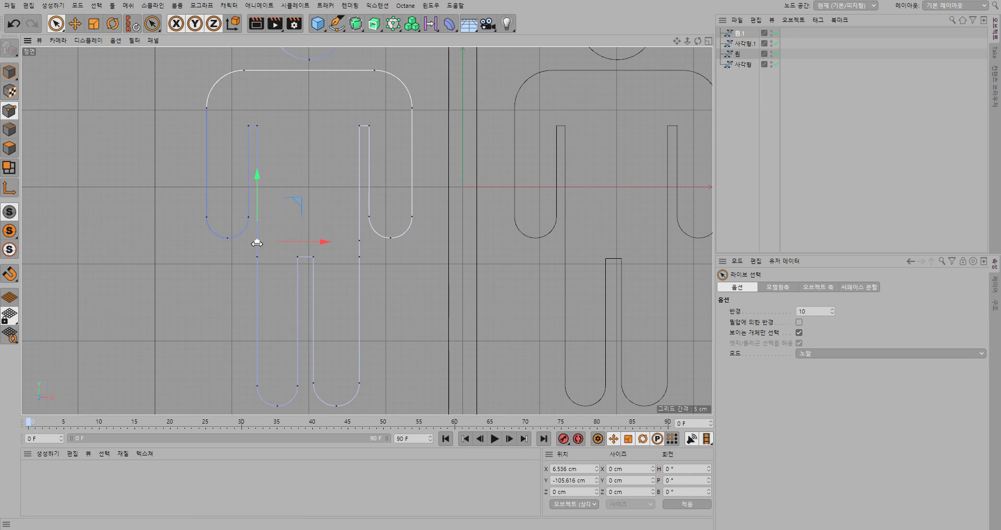
pyautogui.moveTo(299, 202); pyautogui.dragTo(266, 218)
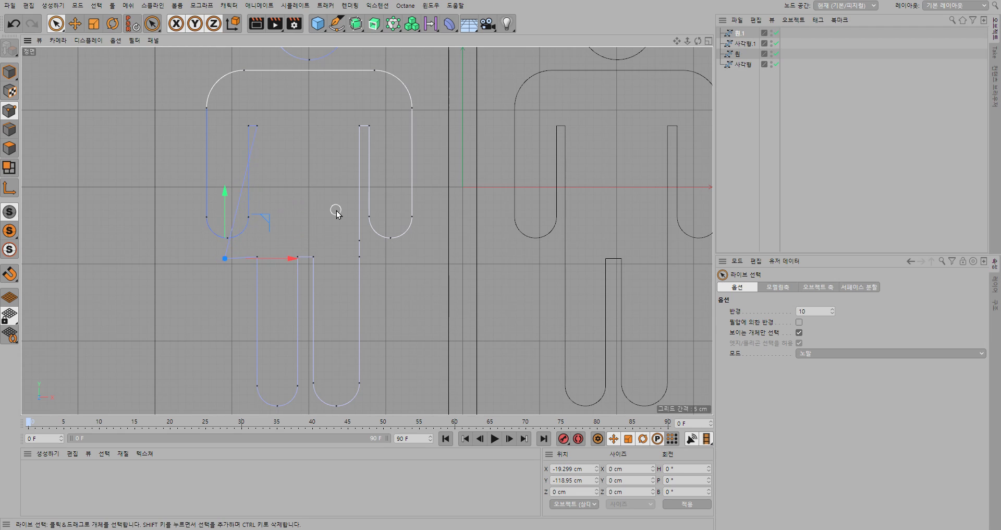
pyautogui.click(364, 239)
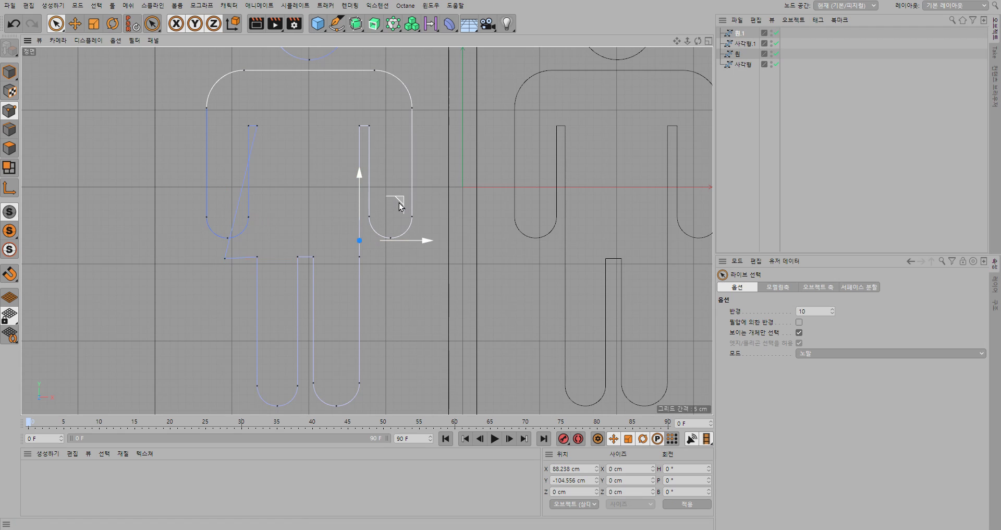
pyautogui.moveTo(399, 202); pyautogui.dragTo(430, 217)
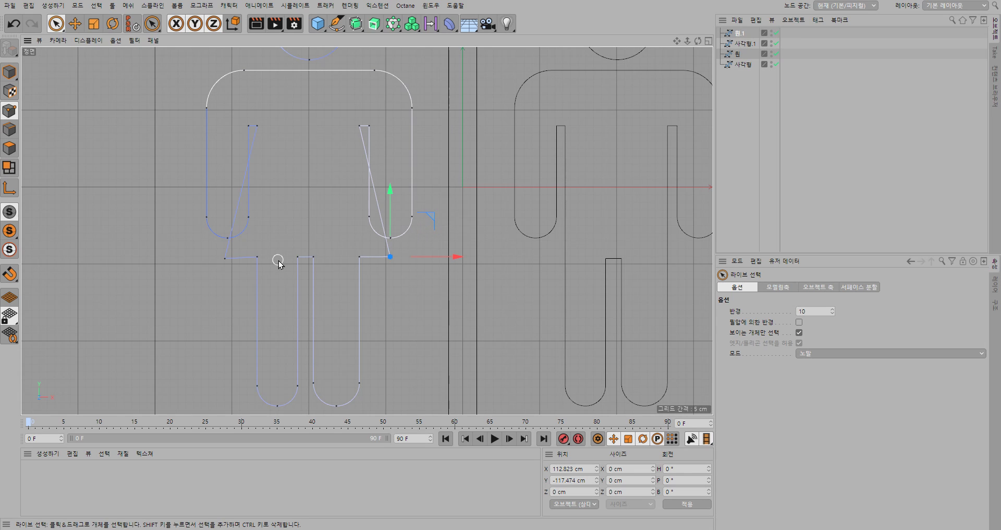
pyautogui.click(225, 257)
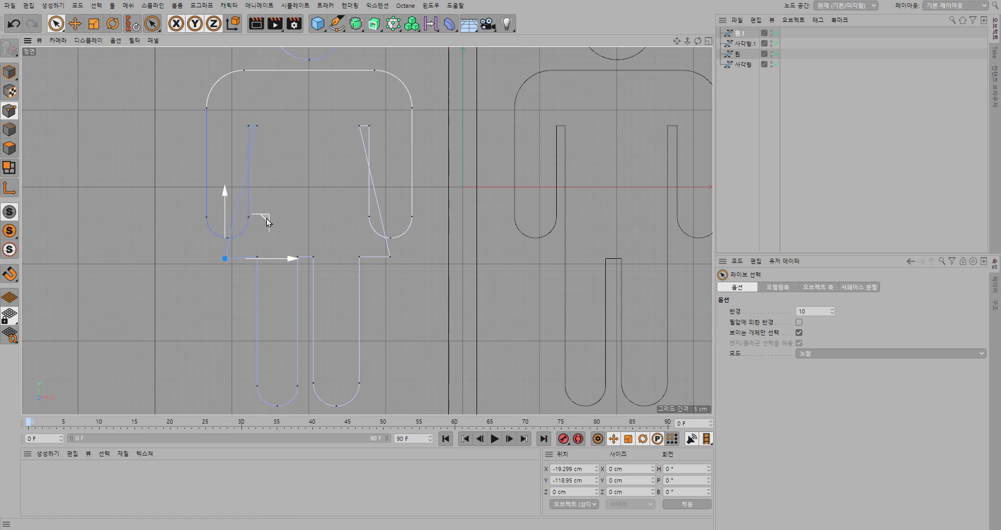
pyautogui.moveTo(267, 218); pyautogui.dragTo(264, 215)
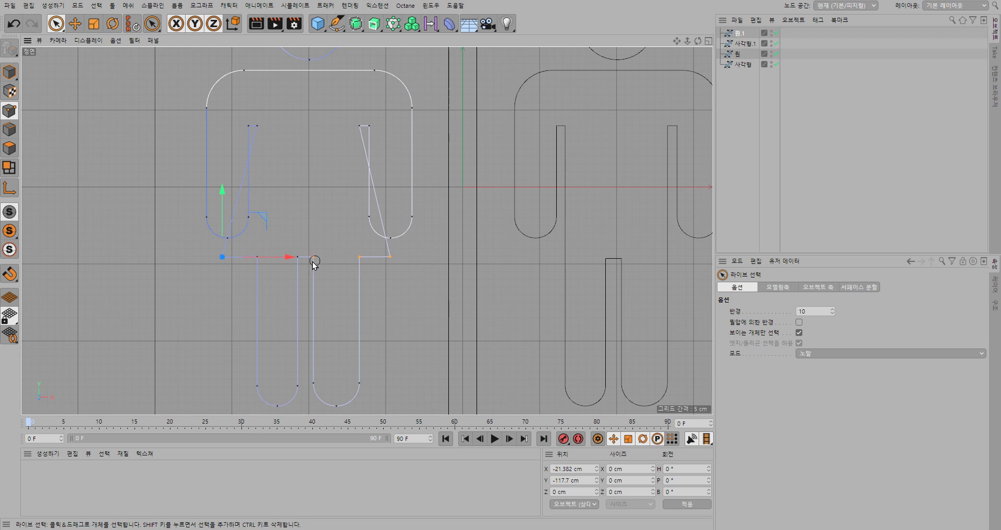
# Lower all the skirt hem points to about Y -147.6 cm and align them centrally on Y with Point Align (포인트 정렬)
pyautogui.keyDown('shift'); pyautogui.click(220, 257); pyautogui.keyUp('shift')
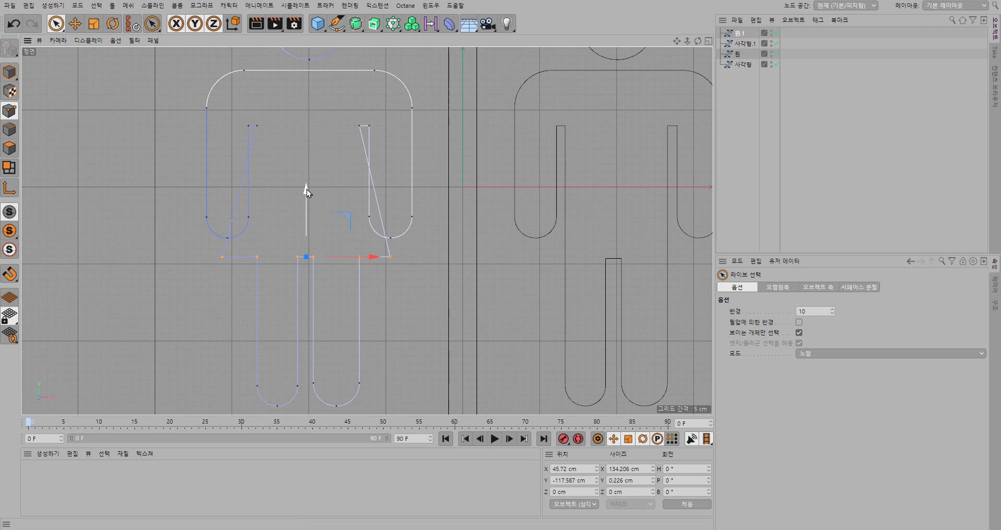
pyautogui.moveTo(306, 189); pyautogui.dragTo(315, 215)
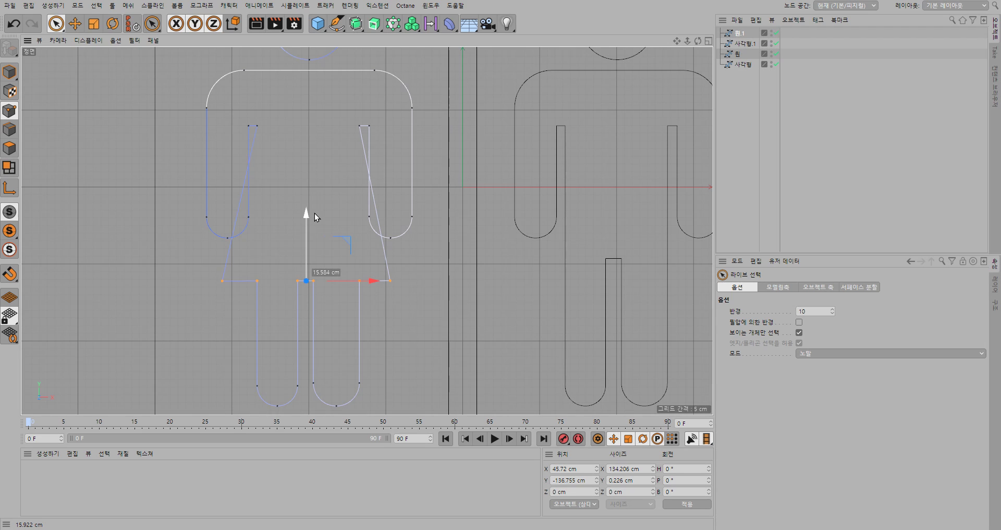
pyautogui.moveTo(315, 213)
pyautogui.mouseDown()
pyautogui.moveTo(320, 264)
pyautogui.moveTo(315, 200)
pyautogui.moveTo(317, 230)
pyautogui.moveTo(308, 229)
pyautogui.mouseUp()
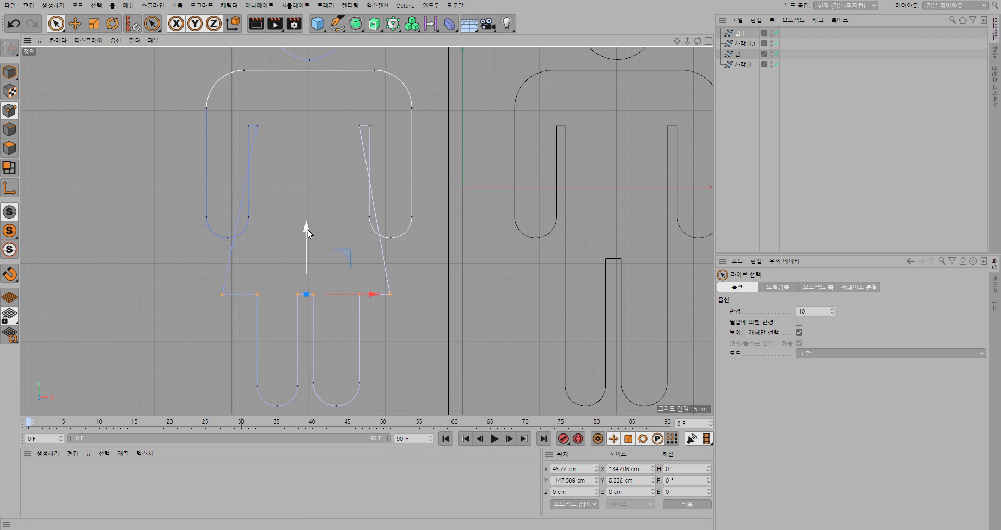
pyautogui.rightClick(415, 278)
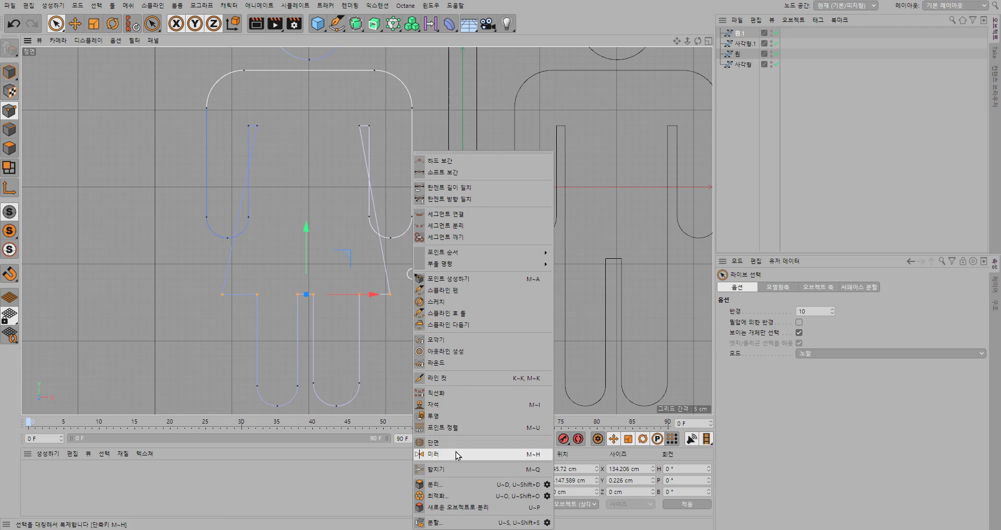
pyautogui.click(453, 429)
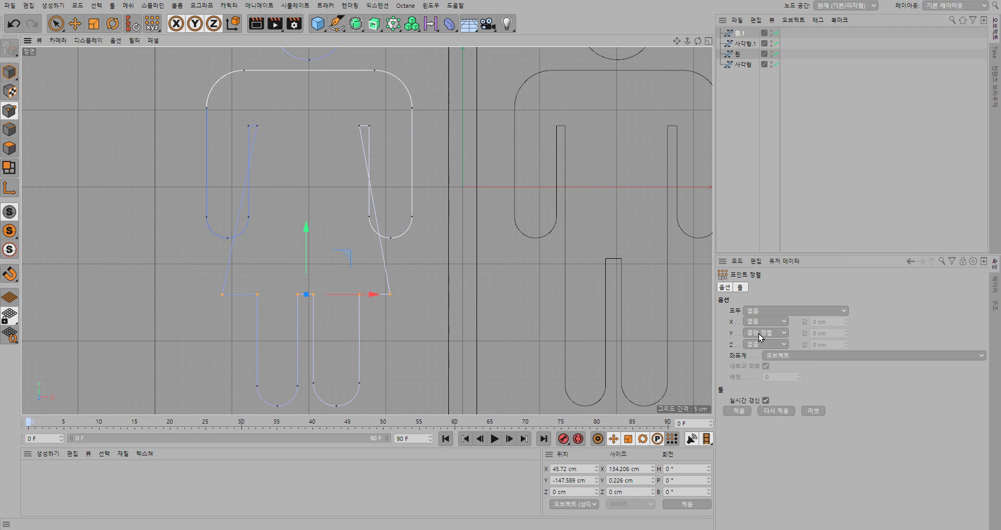
pyautogui.click(740, 411)
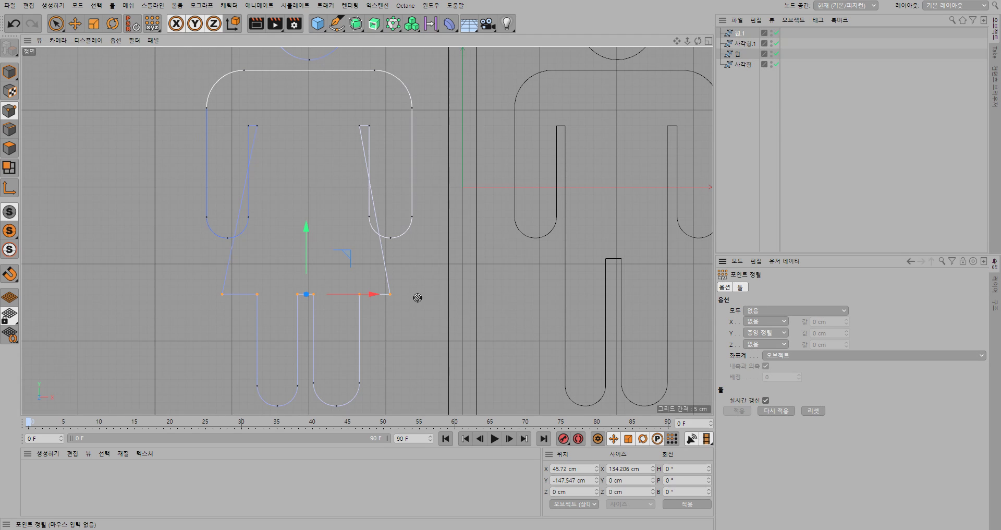
# Move the hand ends outward to about X 127.3 and -31.7 cm, and shift both rounded shoulder corners slightly inward
pyautogui.click(56, 24)
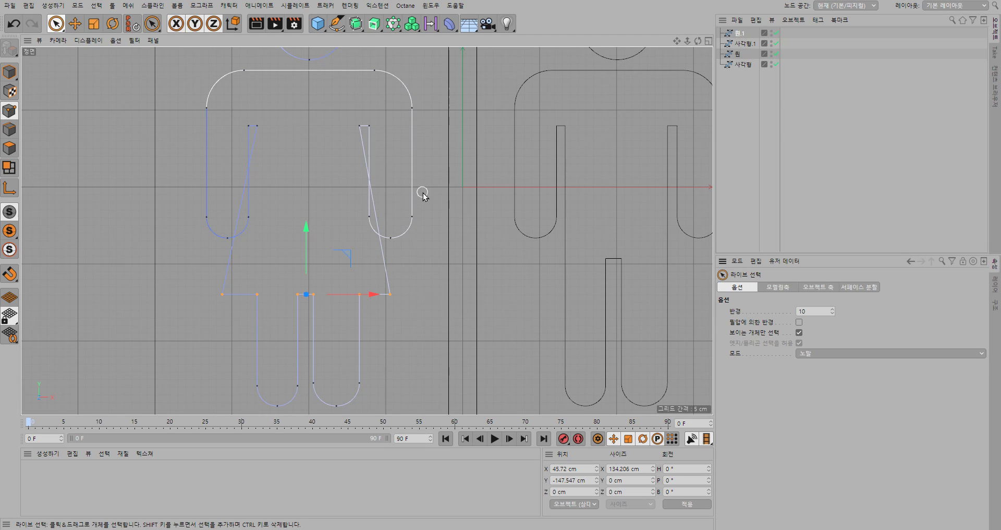
pyautogui.moveTo(397, 230)
pyautogui.mouseDown()
pyautogui.moveTo(371, 217)
pyautogui.moveTo(472, 227)
pyautogui.mouseUp()
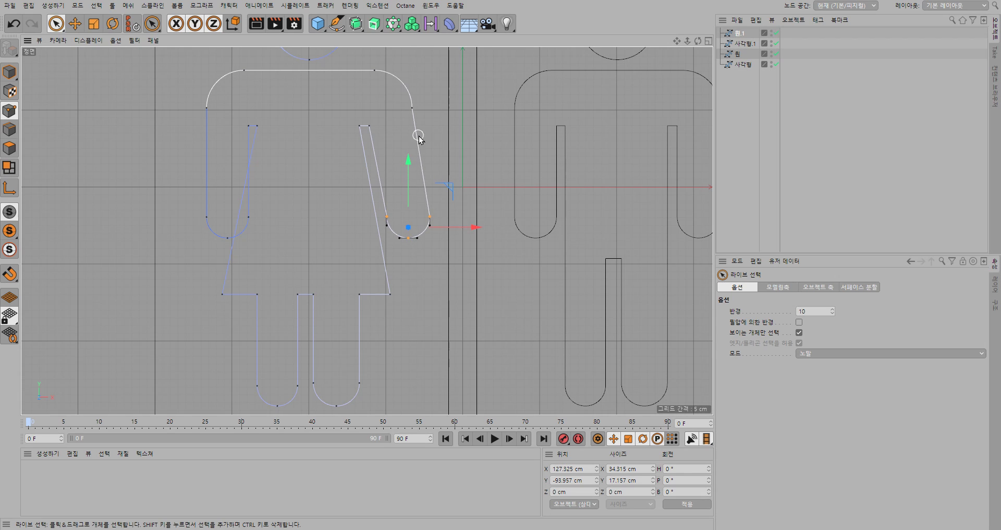
pyautogui.moveTo(414, 112); pyautogui.dragTo(381, 72)
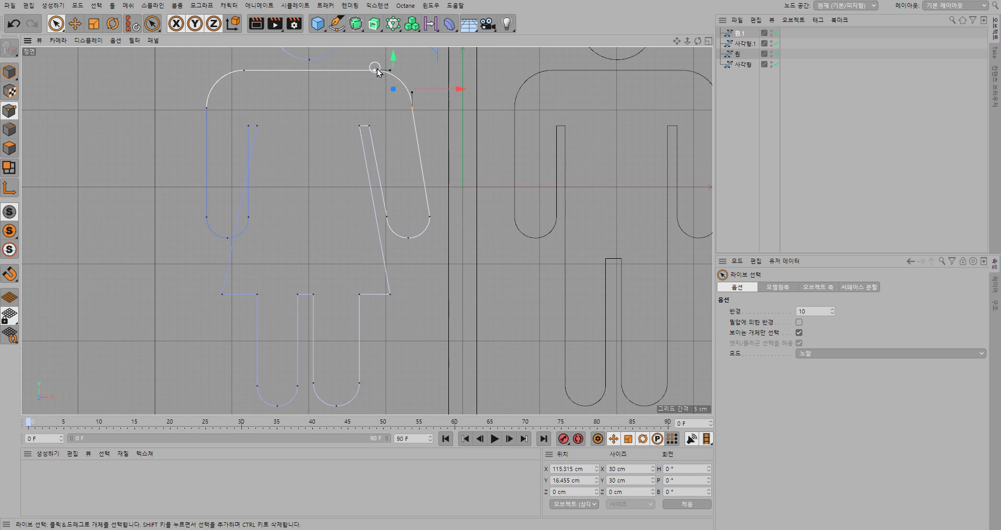
pyautogui.moveTo(458, 88); pyautogui.dragTo(449, 88)
pyautogui.moveTo(229, 85)
pyautogui.mouseDown()
pyautogui.moveTo(254, 71)
pyautogui.moveTo(297, 89)
pyautogui.mouseUp()
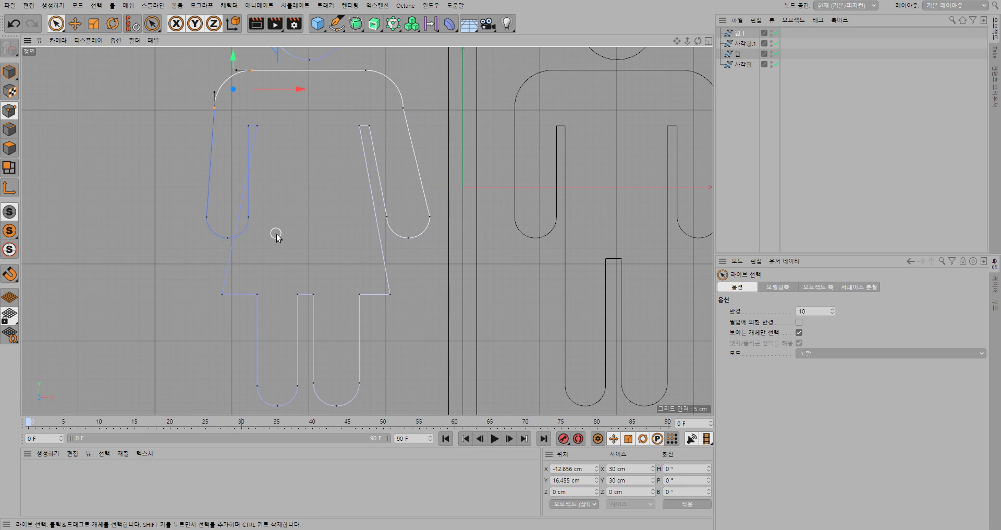
pyautogui.moveTo(275, 230)
pyautogui.mouseDown()
pyautogui.moveTo(251, 214)
pyautogui.moveTo(230, 237)
pyautogui.moveTo(204, 219)
pyautogui.mouseUp()
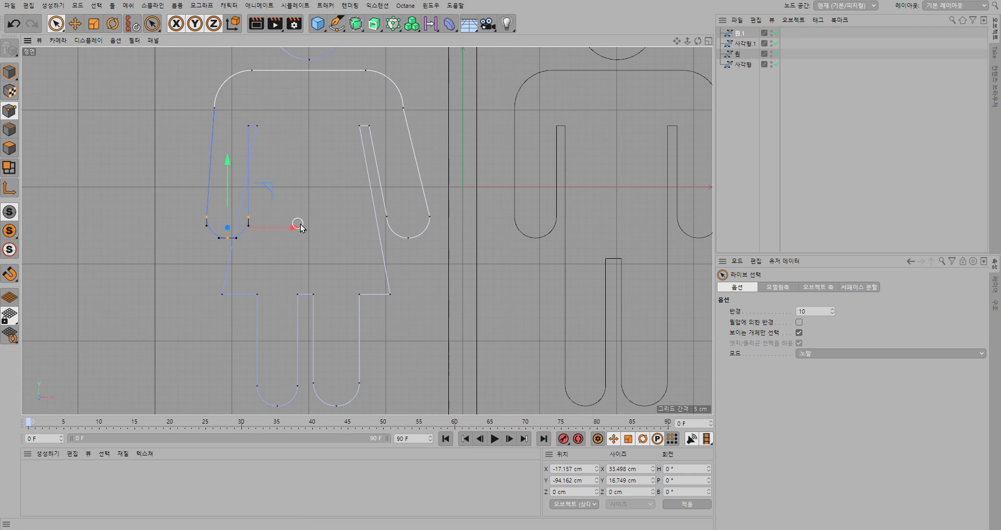
pyautogui.moveTo(297, 229); pyautogui.dragTo(278, 226)
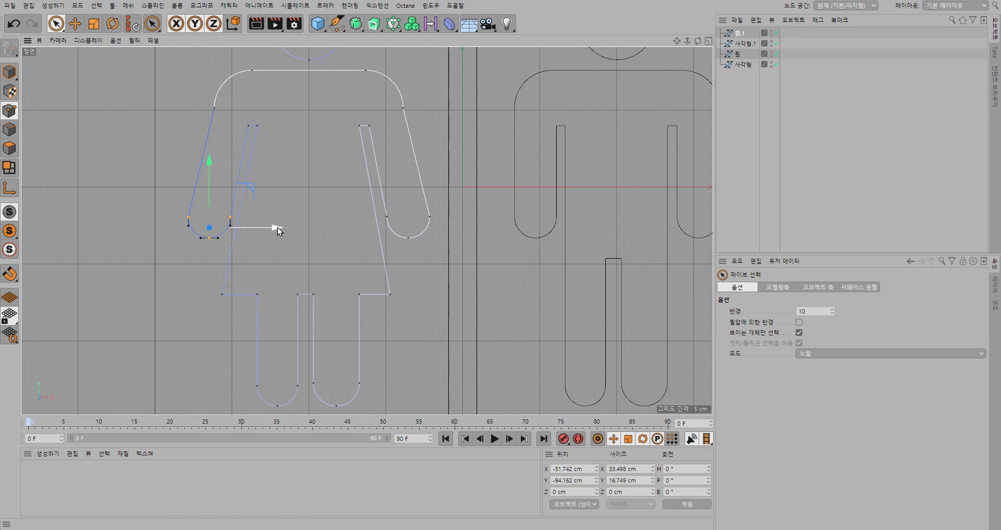
# Apply Soft Tangent (소프트 탄젠트) to the woman's shoulder point farthest from the divider and adjust its tangent to smooth the arm transition
pyautogui.click(217, 110)
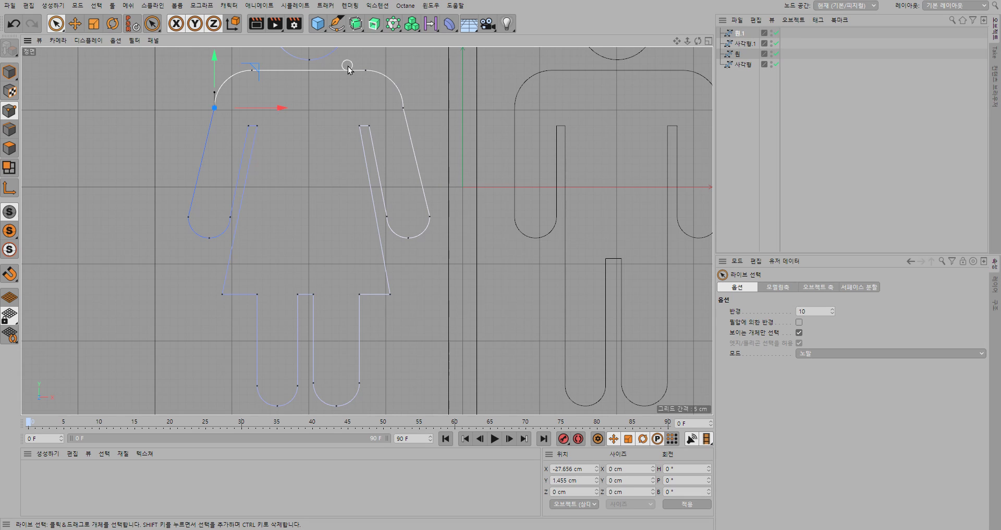
pyautogui.click(337, 24)
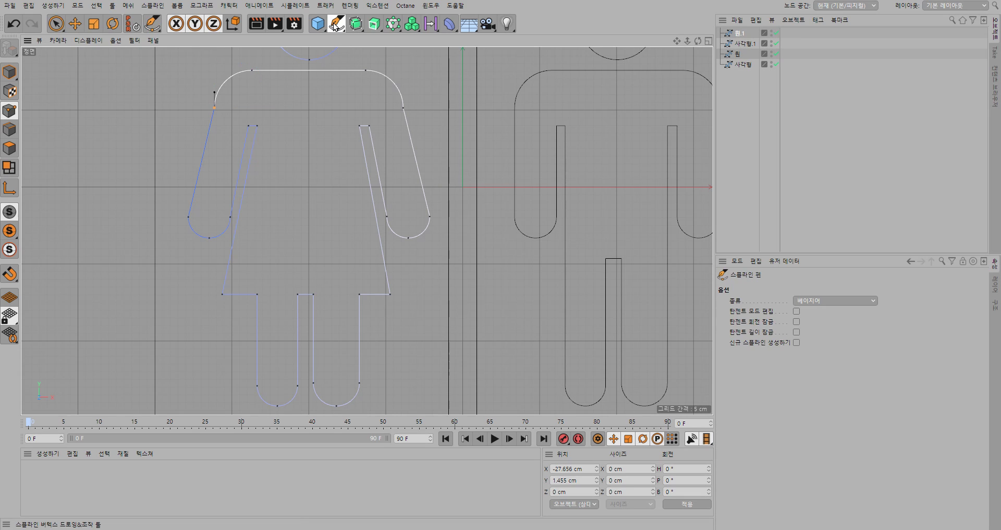
pyautogui.rightClick(215, 110)
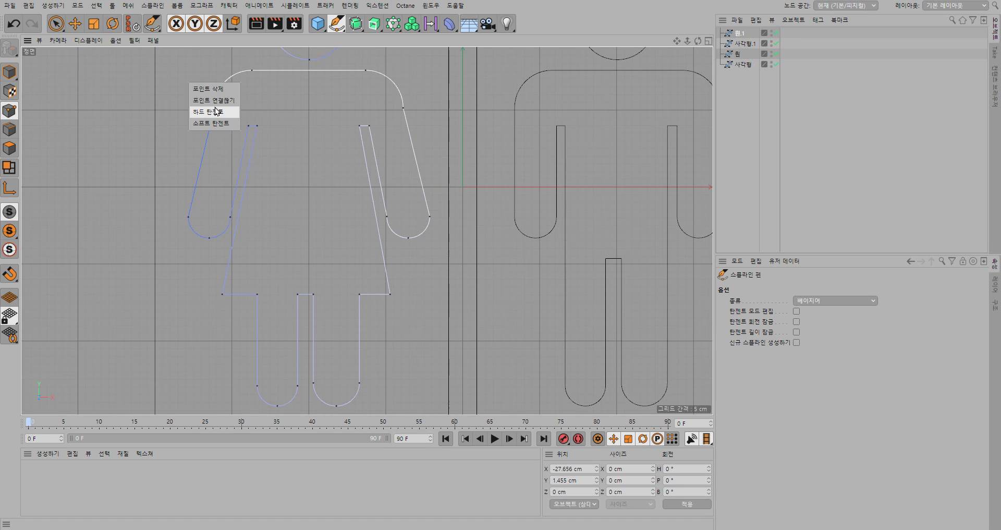
pyautogui.click(225, 125)
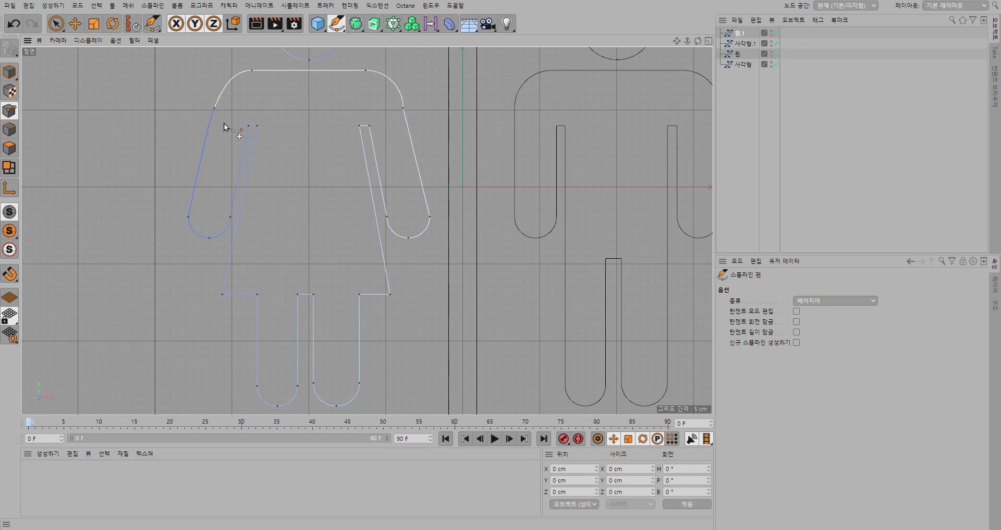
pyautogui.moveTo(214, 108); pyautogui.dragTo(212, 124)
# Apply Soft Tangent (소프트 탄젠트) to the woman's shoulder point nearest the divider and adjust its tangent handle along the arm
pyautogui.rightClick(402, 110)
pyautogui.click(405, 125)
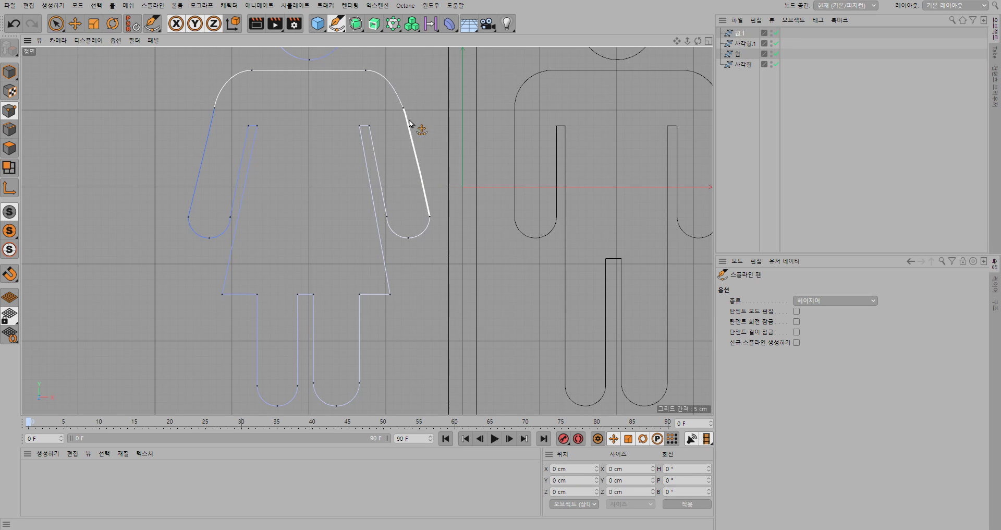
pyautogui.click(404, 108)
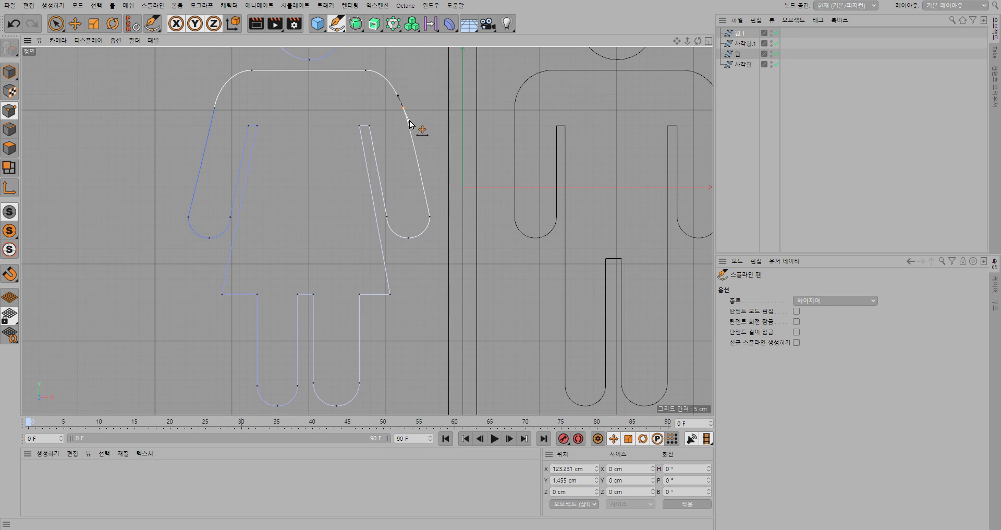
pyautogui.moveTo(407, 120); pyautogui.dragTo(407, 121)
pyautogui.scroll(-6, 433, 133)
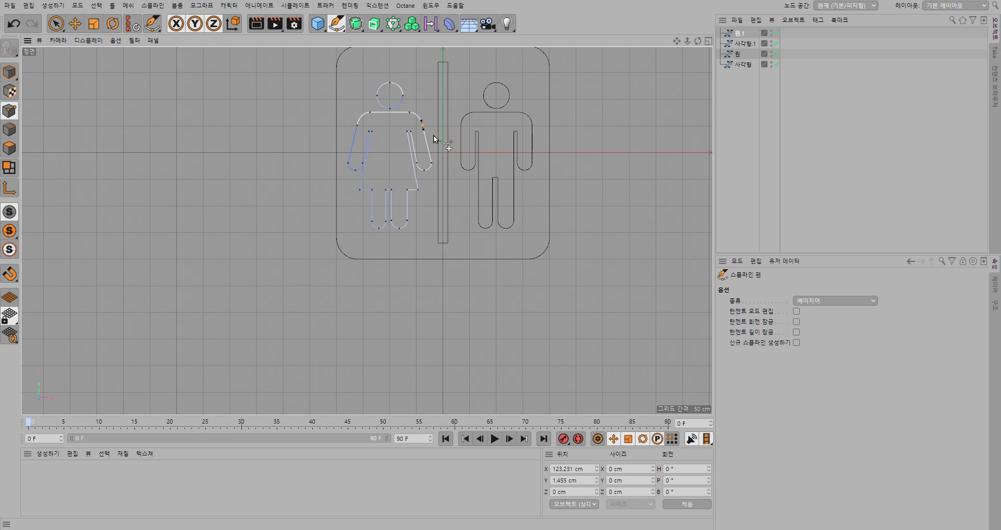
# Merge the woman, divider and man splines (원.1, 사각형.1, 원) using Connect Objects + Delete (오브젝트들 합치기+삭제)
pyautogui.scroll(-1, 434, 136)
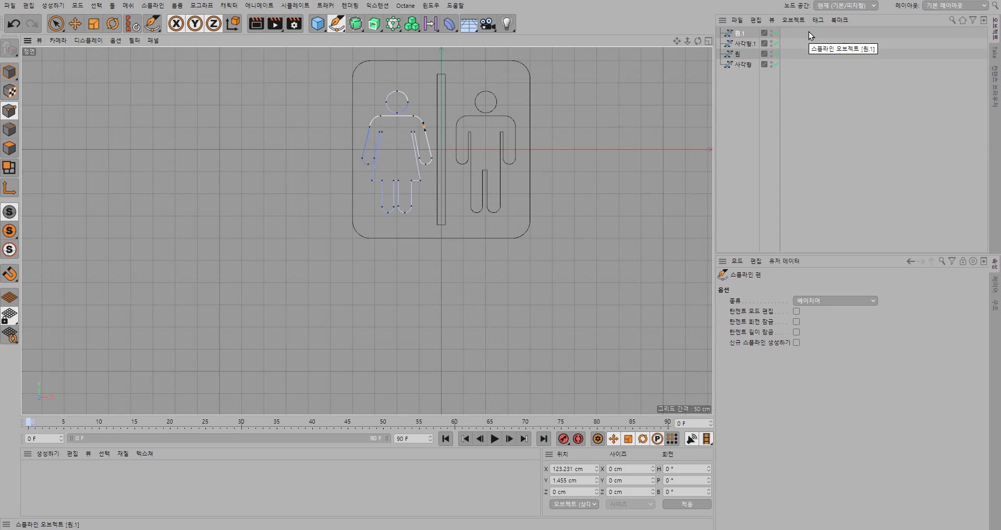
pyautogui.moveTo(809, 31); pyautogui.dragTo(731, 59)
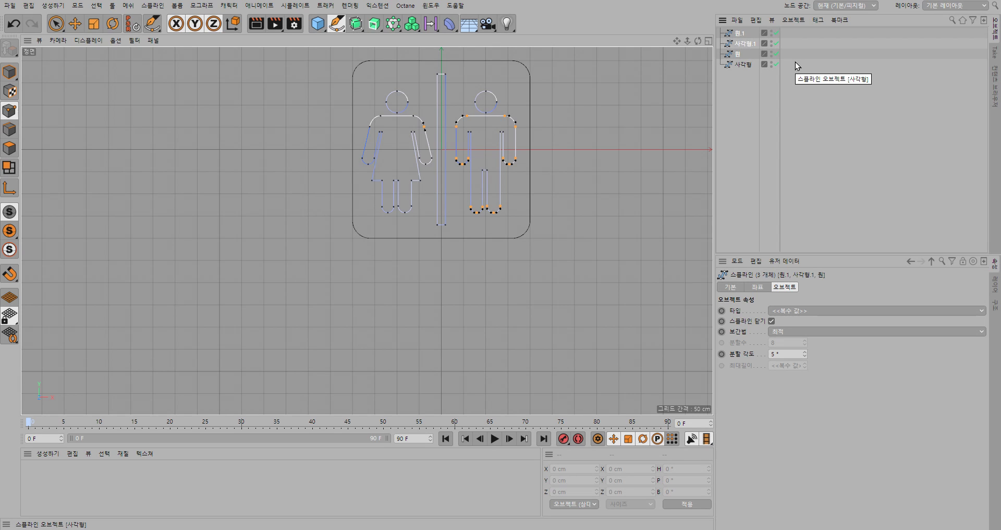
pyautogui.rightClick(749, 46)
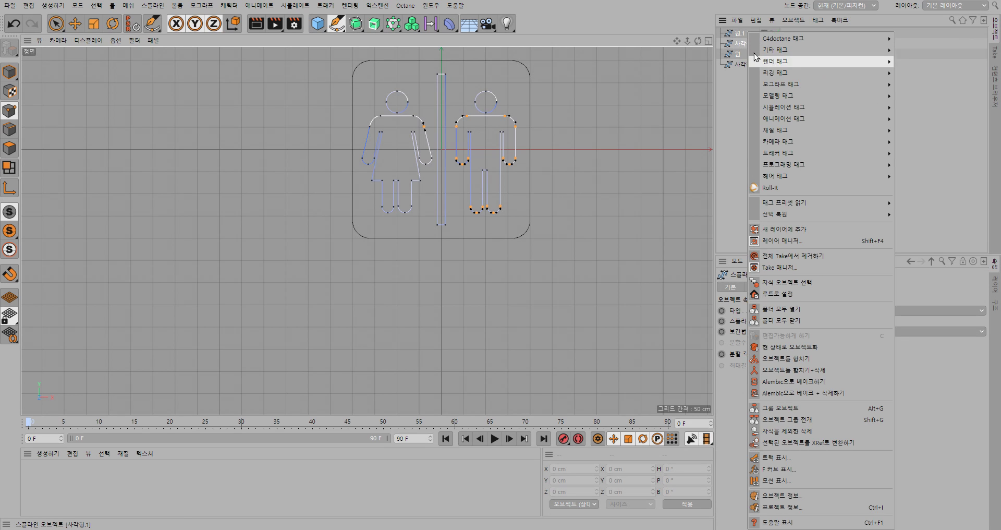
pyautogui.click(813, 371)
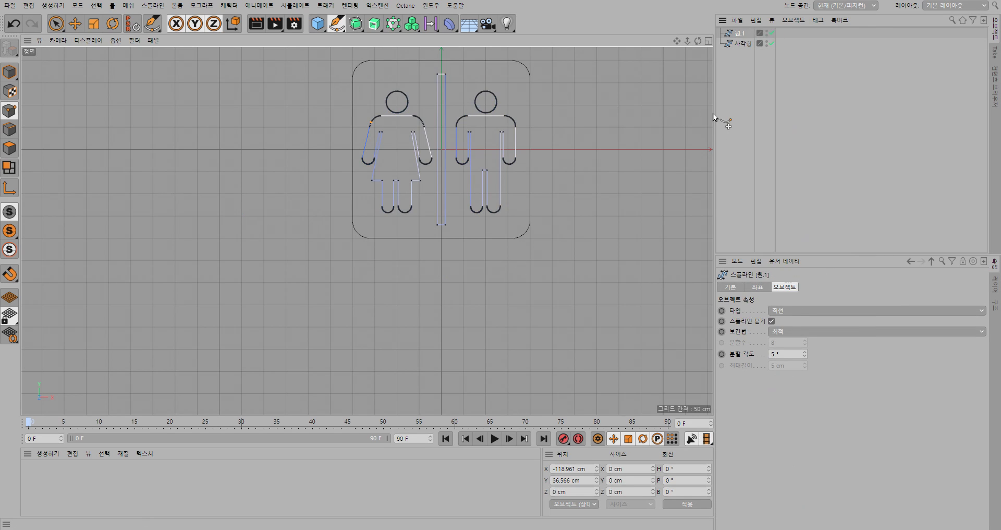
pyautogui.click(741, 43)
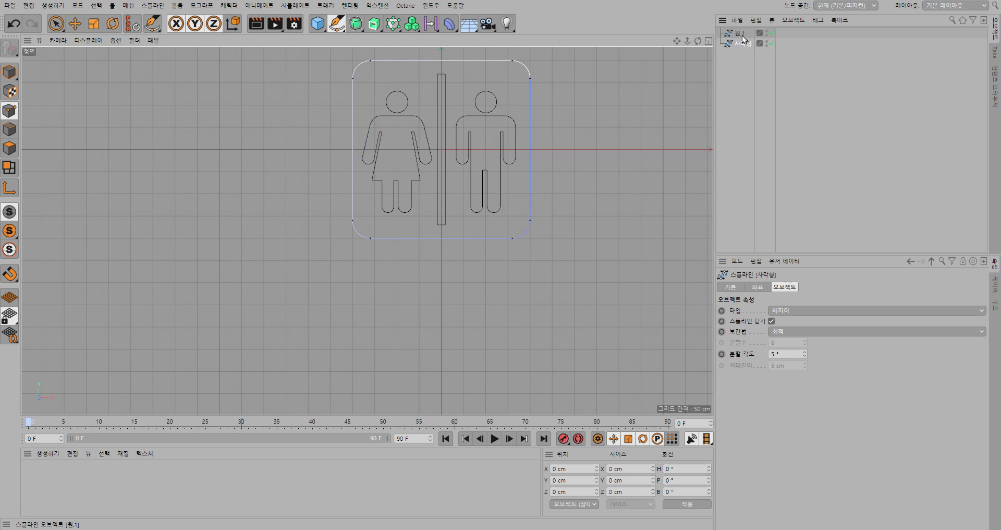
pyautogui.click(745, 36)
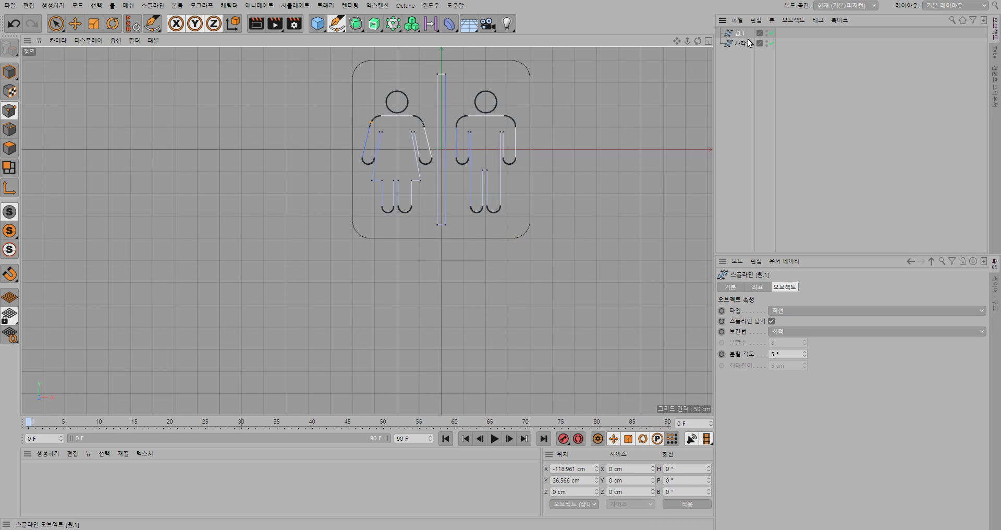
pyautogui.click(815, 87)
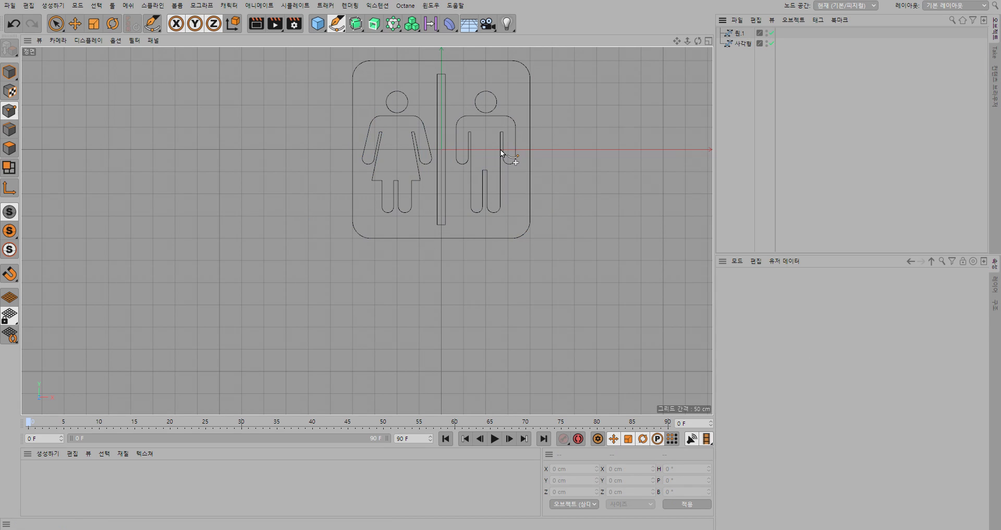
# Switch the merged figure spline and the rounded square from point editing to Model mode
pyautogui.scroll(10, 438, 150)
pyautogui.scroll(-10, 437, 151)
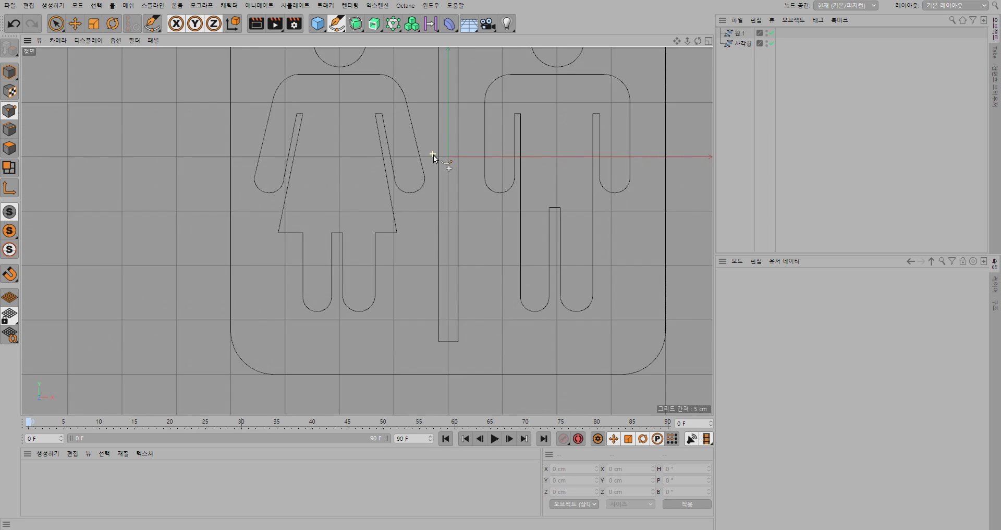
pyautogui.scroll(2, 445, 157)
pyautogui.scroll(-1, 447, 158)
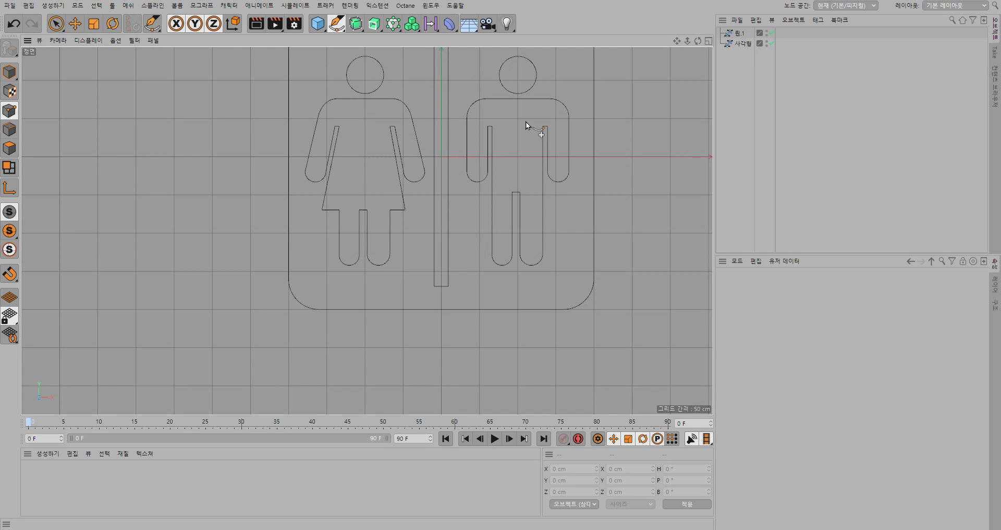
pyautogui.scroll(-3, 448, 130)
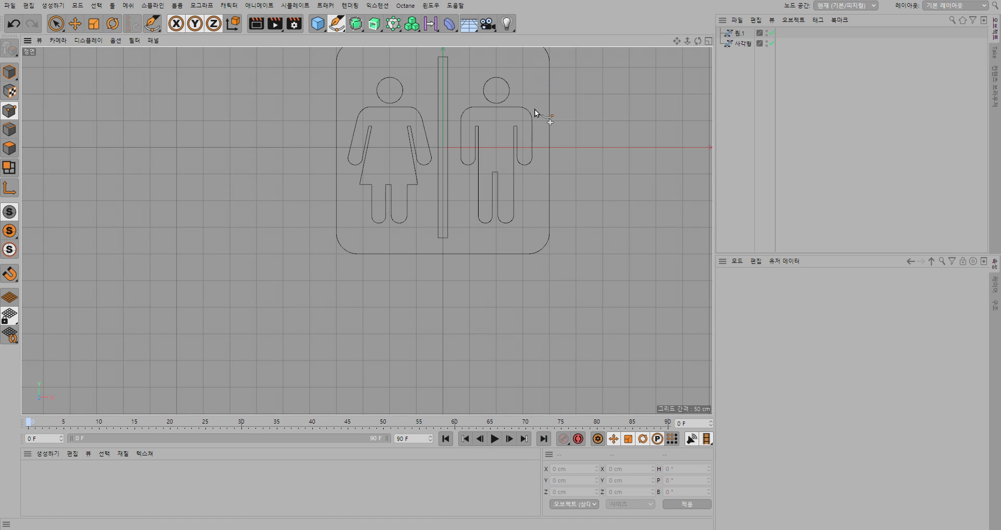
pyautogui.moveTo(522, 118); pyautogui.dragTo(455, 188, button='middle')
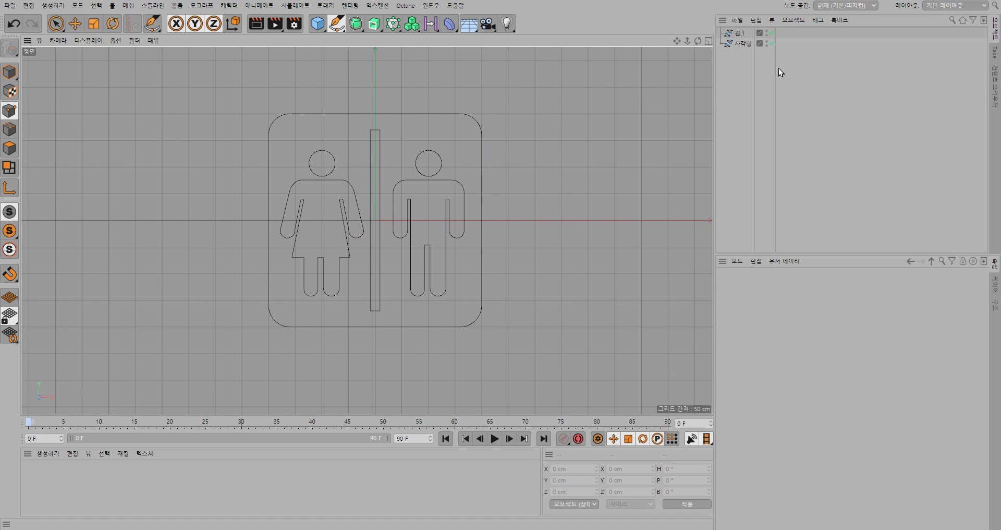
pyautogui.click(739, 33)
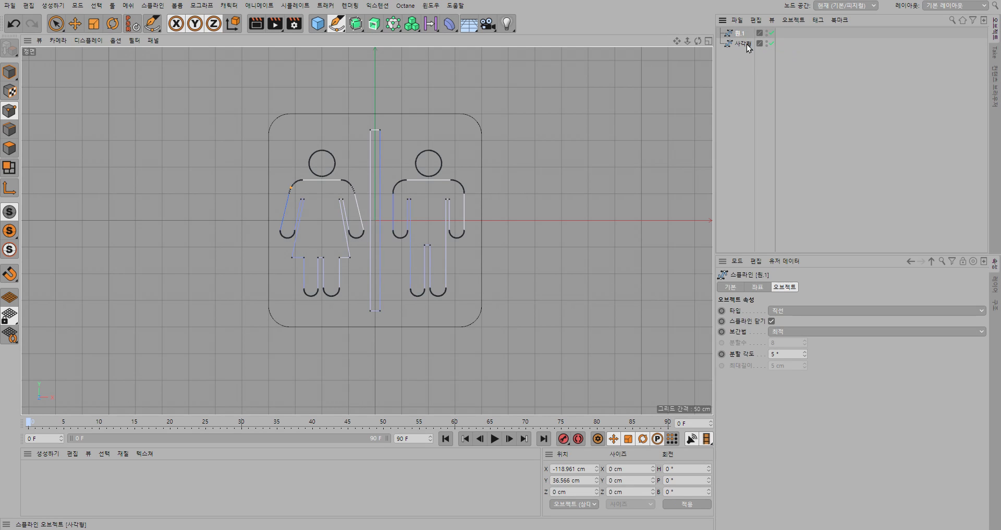
pyautogui.keyDown('ctrl'); pyautogui.click(749, 46); pyautogui.keyUp('ctrl')
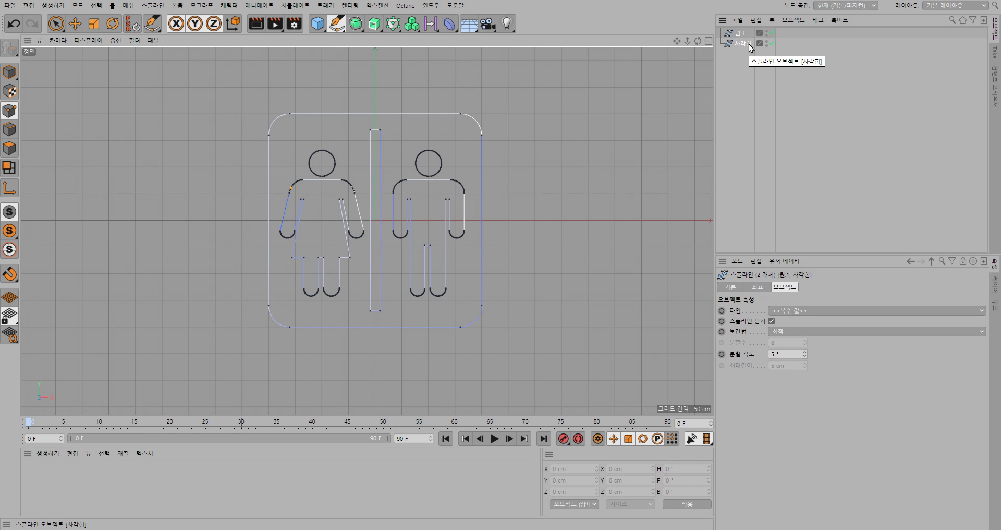
pyautogui.click(337, 25)
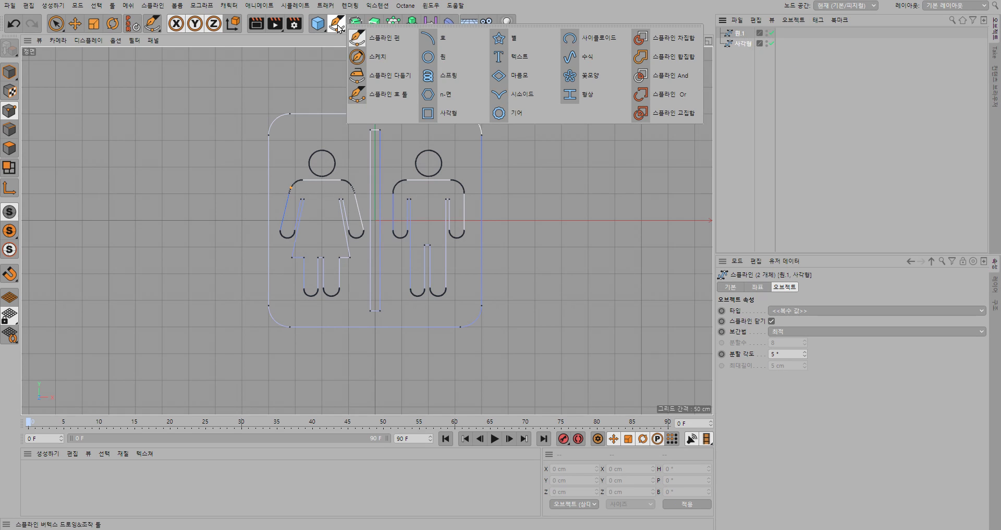
pyautogui.click(9, 70)
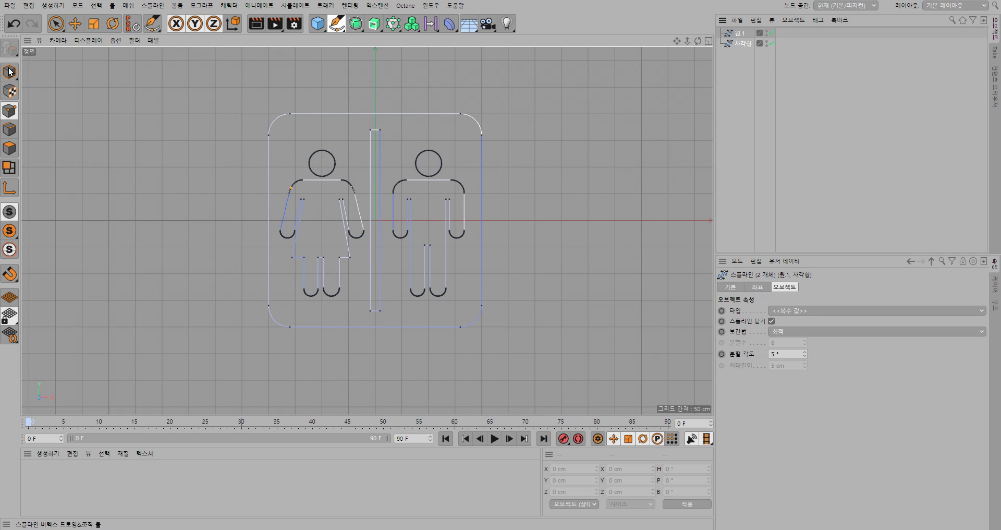
pyautogui.click(9, 71)
pyautogui.click(786, 62)
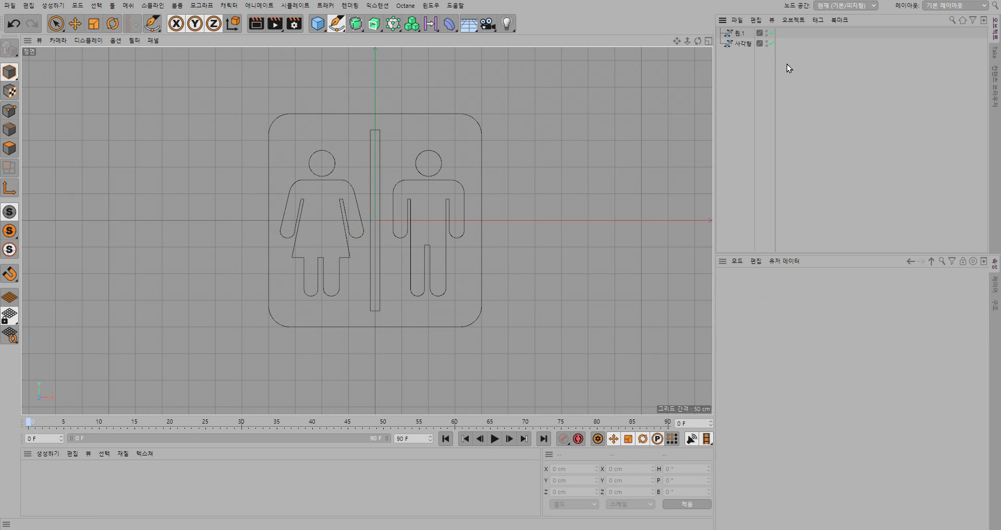
# Subtract the merged figures and divider from the rounded square with Spline Subtract (스플라인 차집합)
pyautogui.click(740, 33)
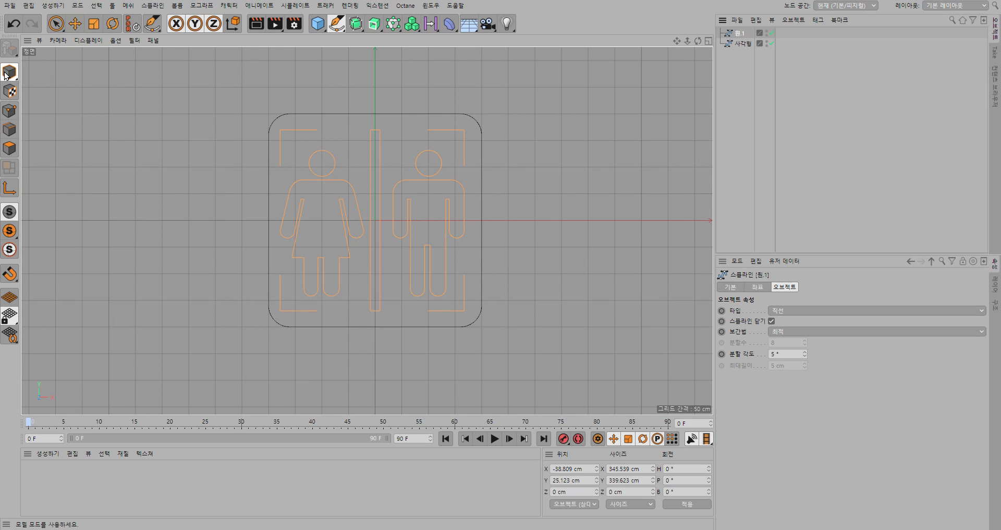
pyautogui.keyDown('ctrl'); pyautogui.click(749, 45); pyautogui.keyUp('ctrl')
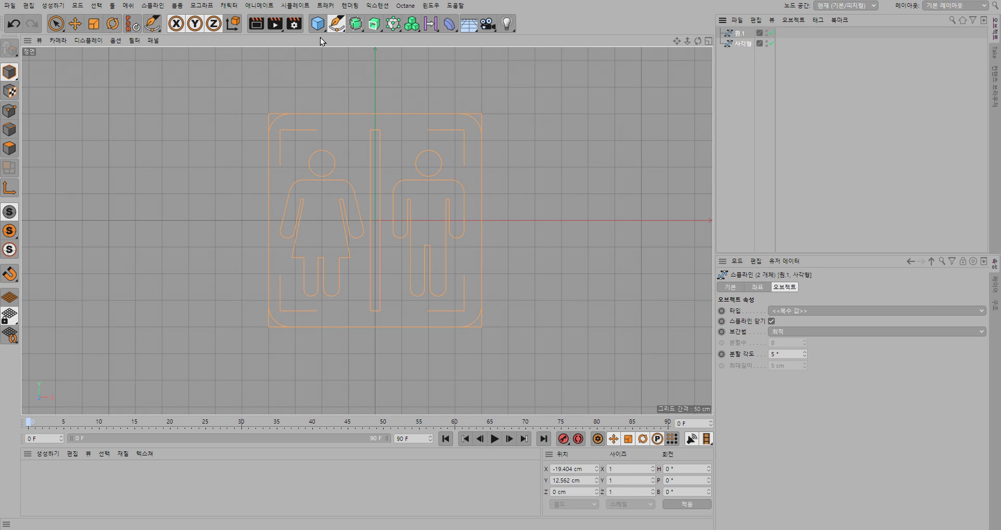
pyautogui.click(342, 31)
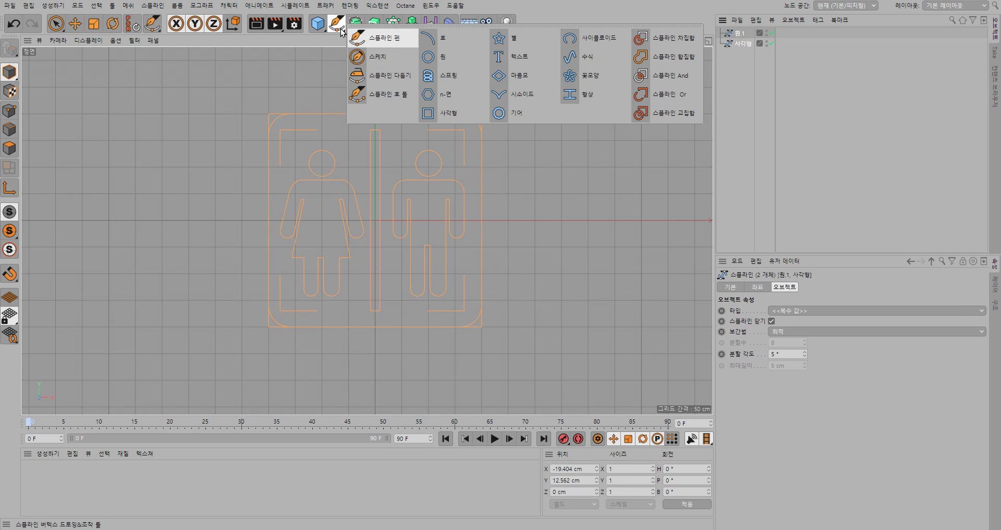
pyautogui.click(670, 41)
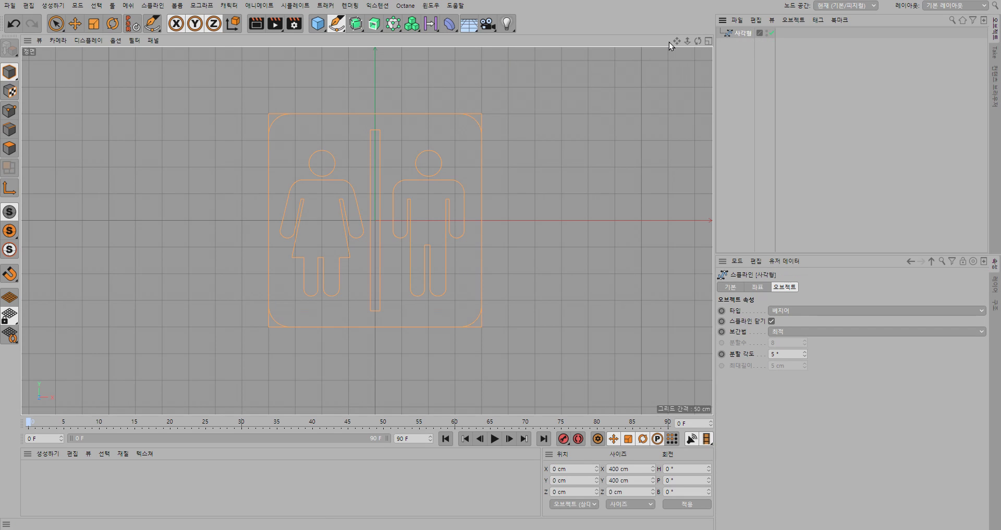
pyautogui.click(809, 164)
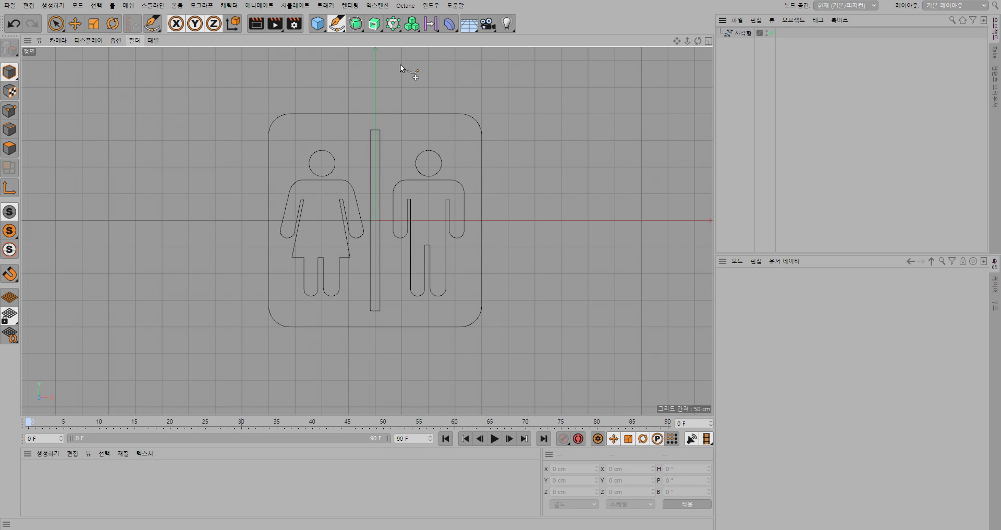
# Put the combined sign spline into an Extrude (돌출) object and inspect the solid in the perspective view
pyautogui.click(374, 24)
pyautogui.moveTo(740, 44); pyautogui.dragTo(744, 35)
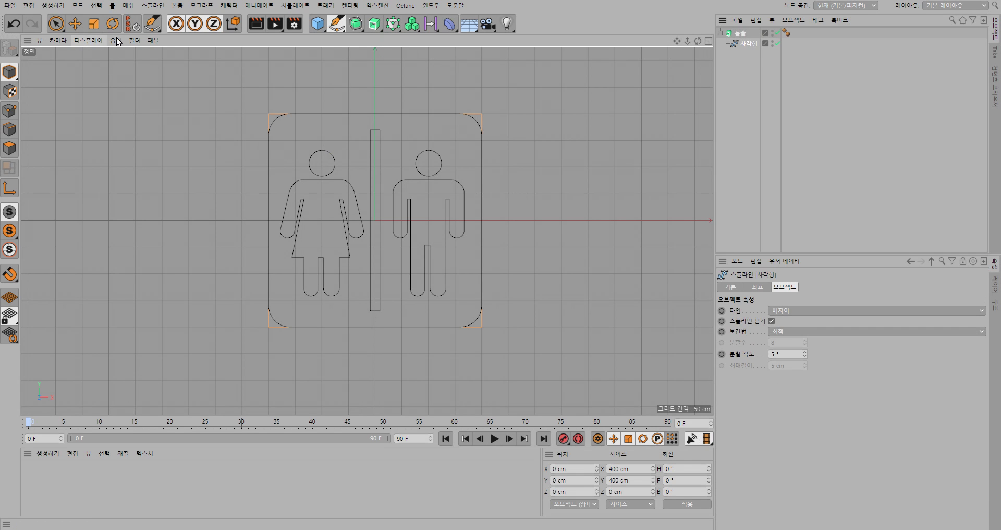
pyautogui.press('F1')
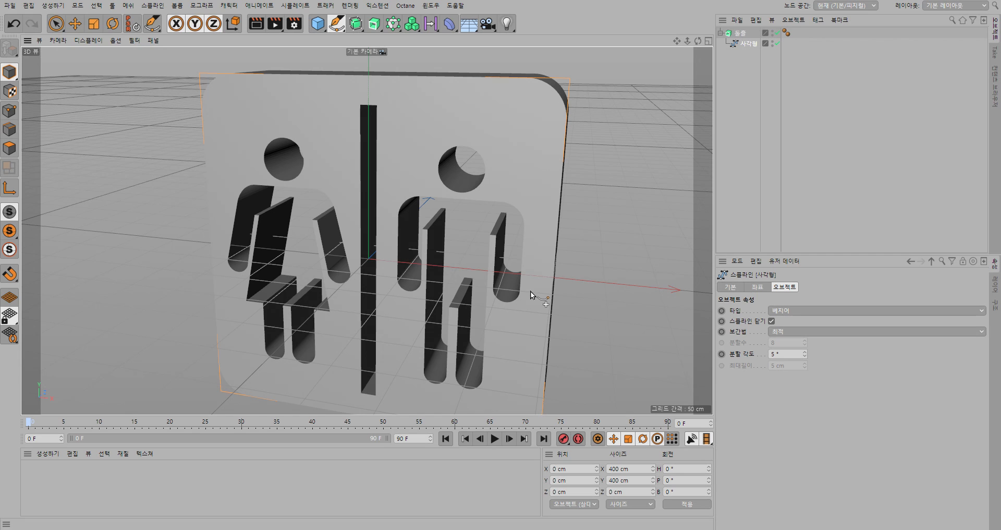
pyautogui.keyDown('alt'); pyautogui.moveTo(549, 310); pyautogui.dragTo(525, 298); pyautogui.keyUp('alt')
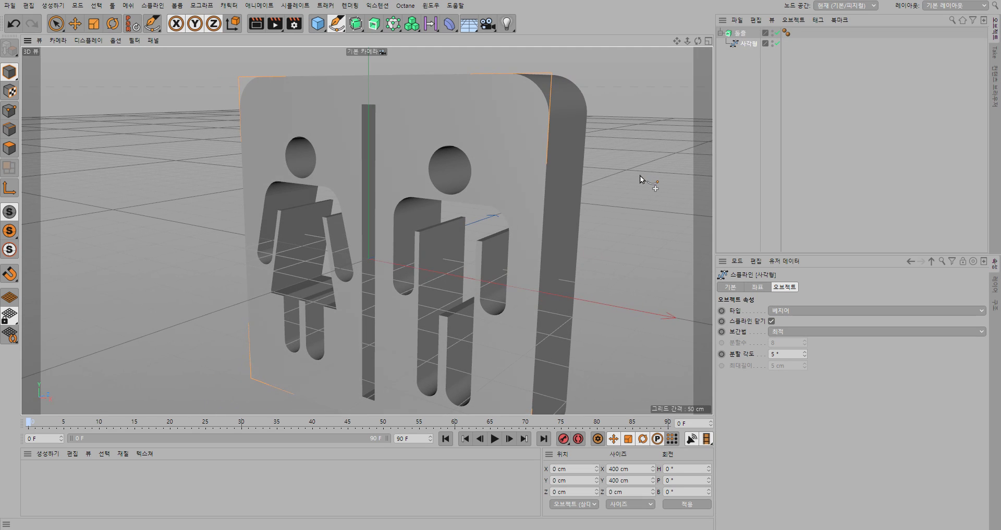
pyautogui.click(744, 137)
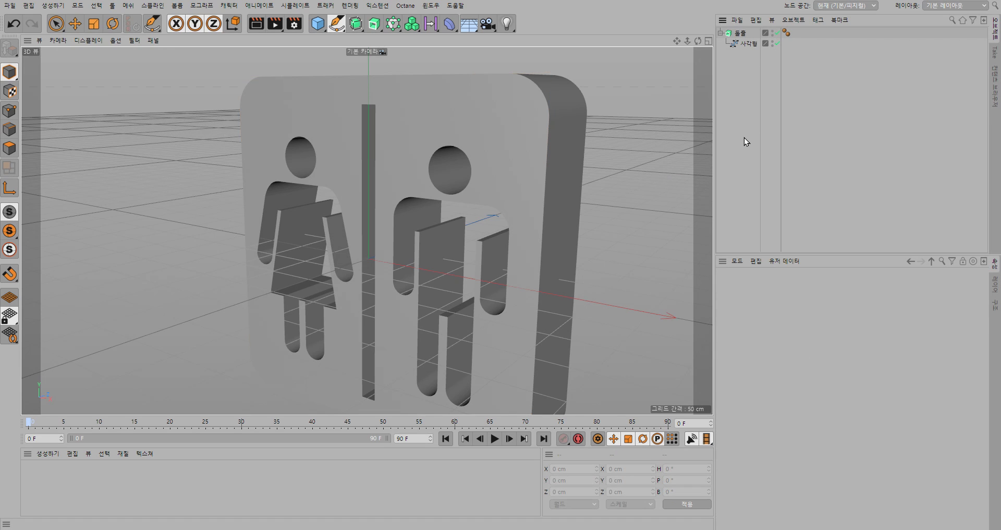
# Undo the sign's extrusion and the spline subtraction
pyautogui.hotkey('ctrl', 'z')
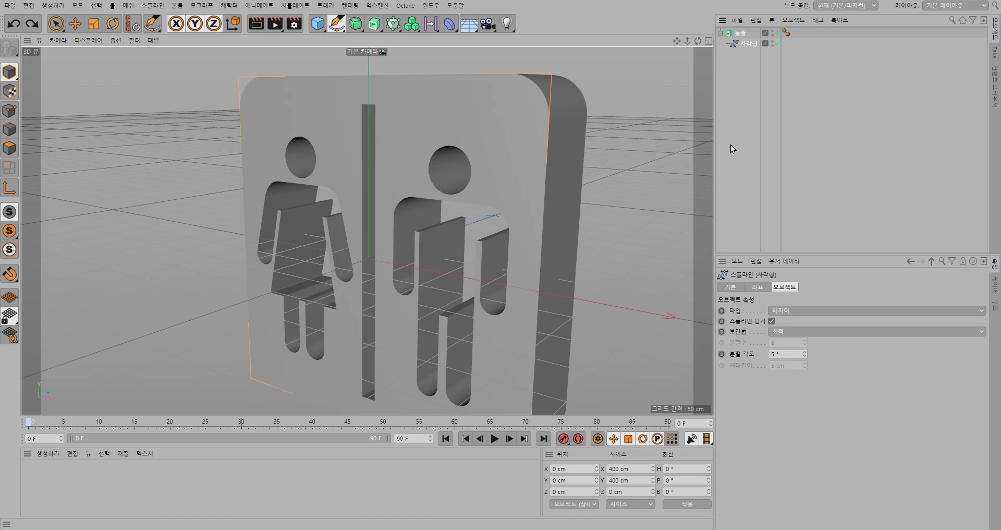
pyautogui.hotkey('ctrl', 'z')
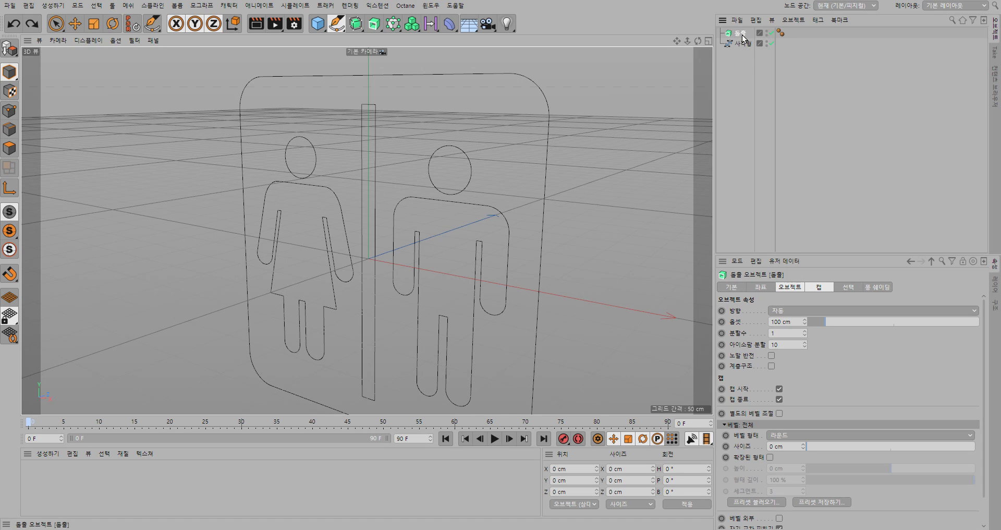
pyautogui.press('Delete')
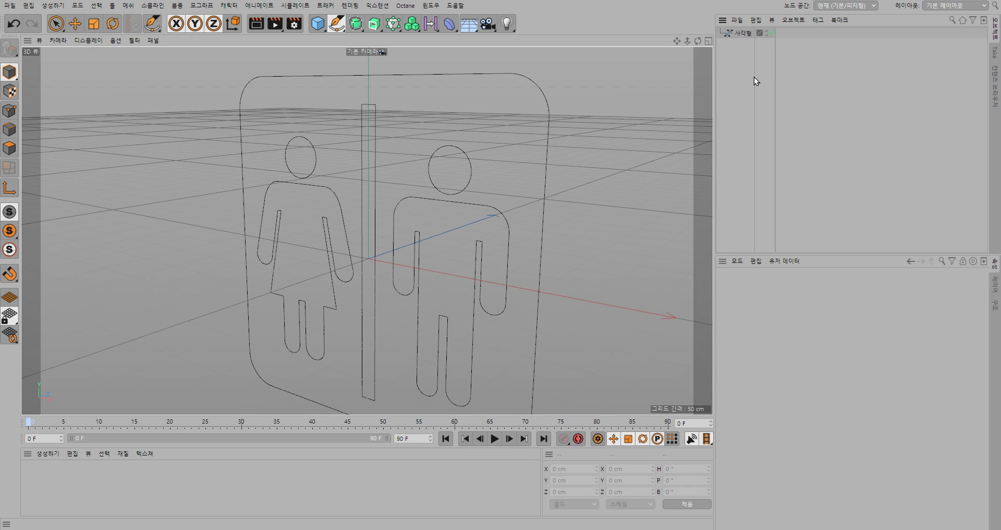
pyautogui.hotkey('ctrl', 'z')
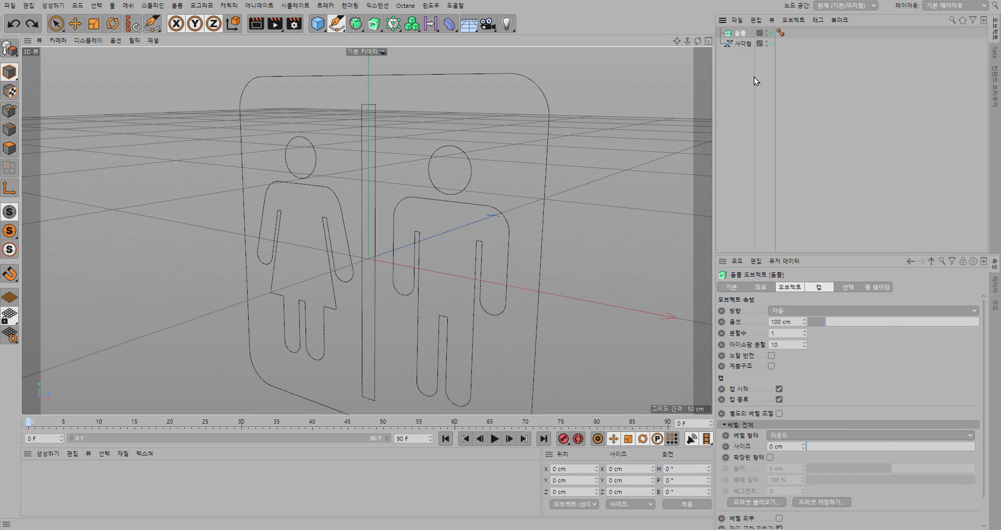
pyautogui.hotkey('ctrl', 'z')
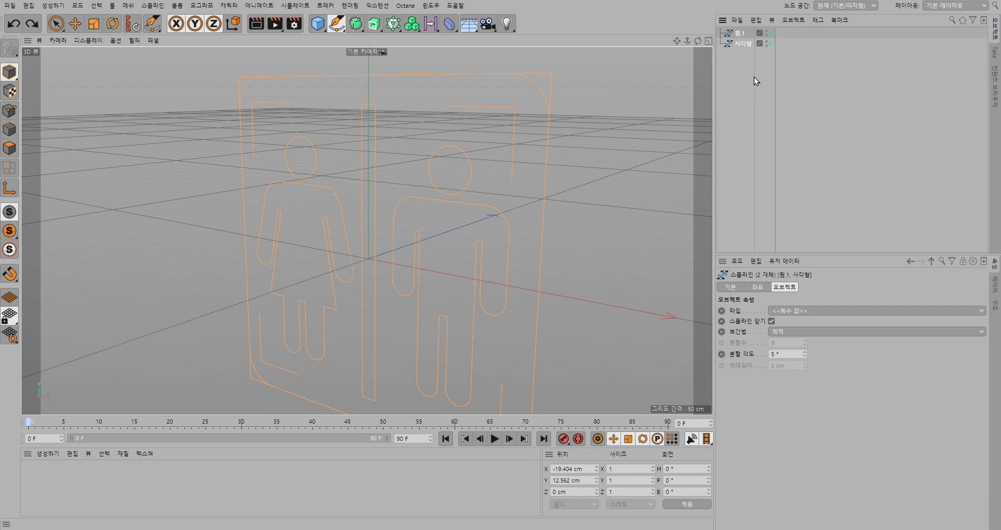
pyautogui.click(743, 78)
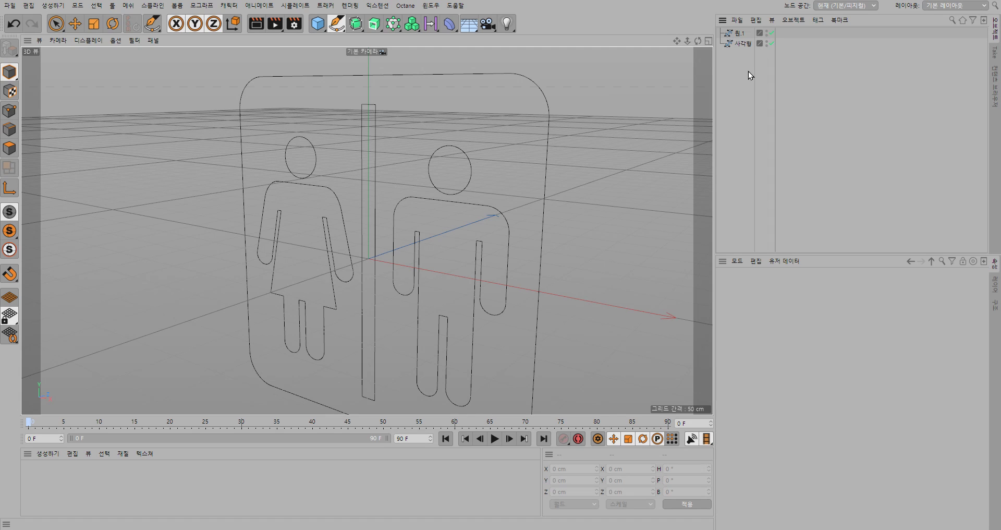